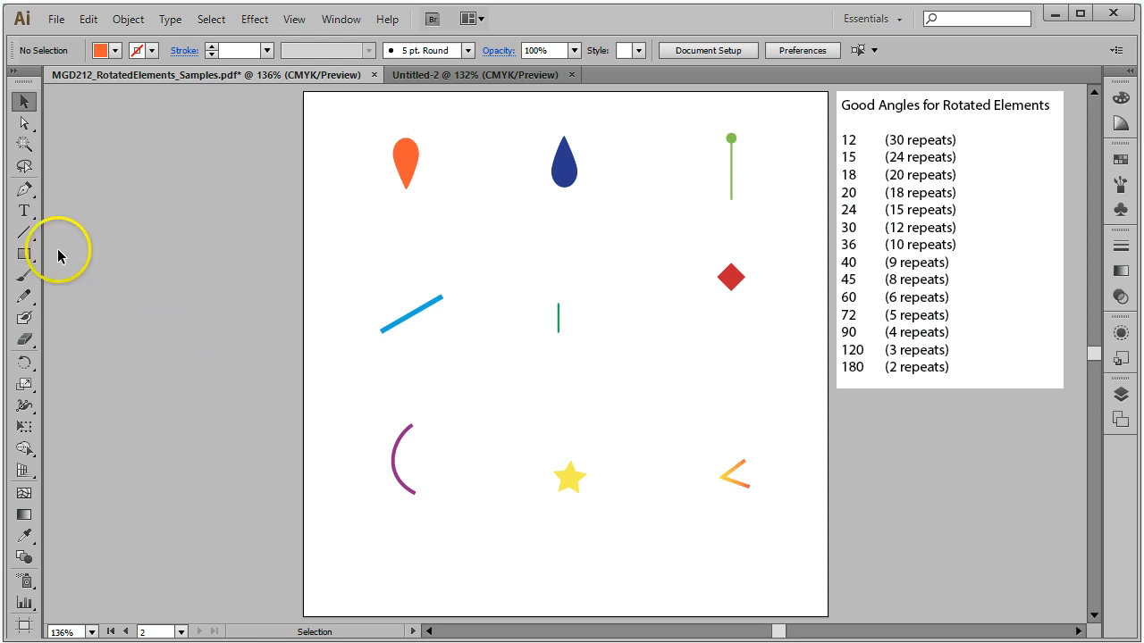
- Detach the Rotate and Reflect tool group as a floating panel and place it beside the artboard's upper-left corner
left_click(24, 363)
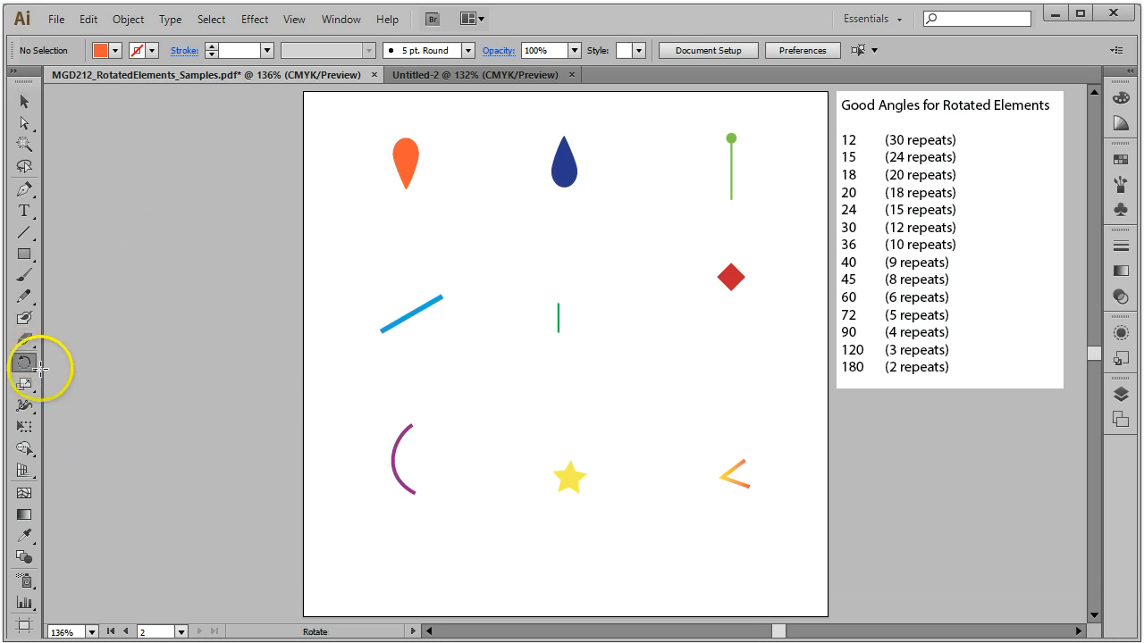
left_click_drag(24, 363, 175, 369)
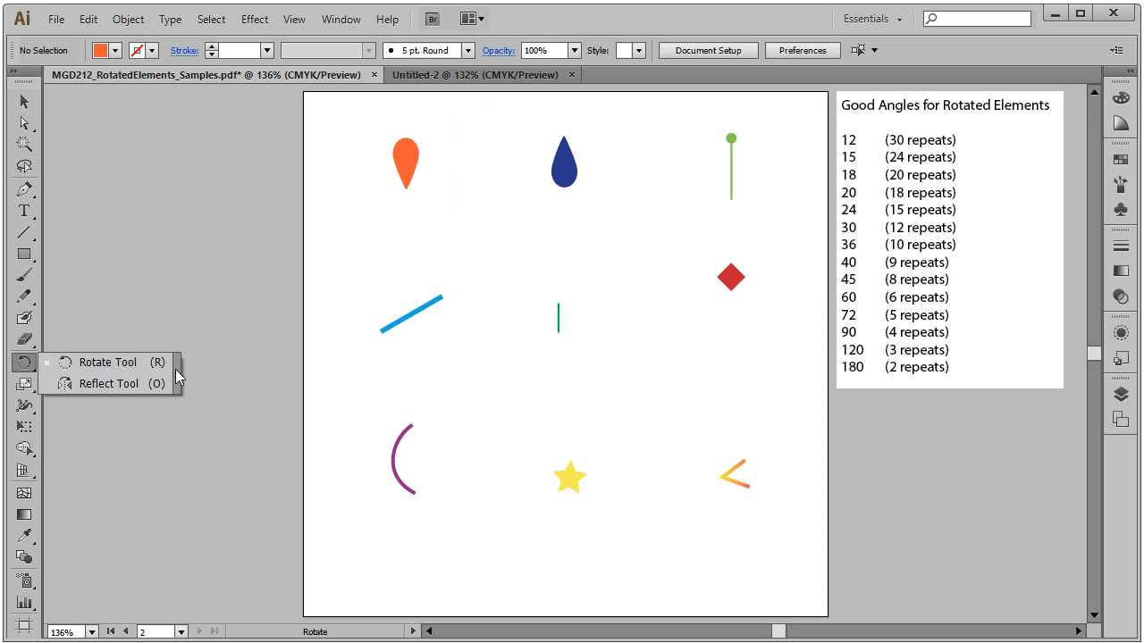
left_click_drag(175, 370, 175, 369)
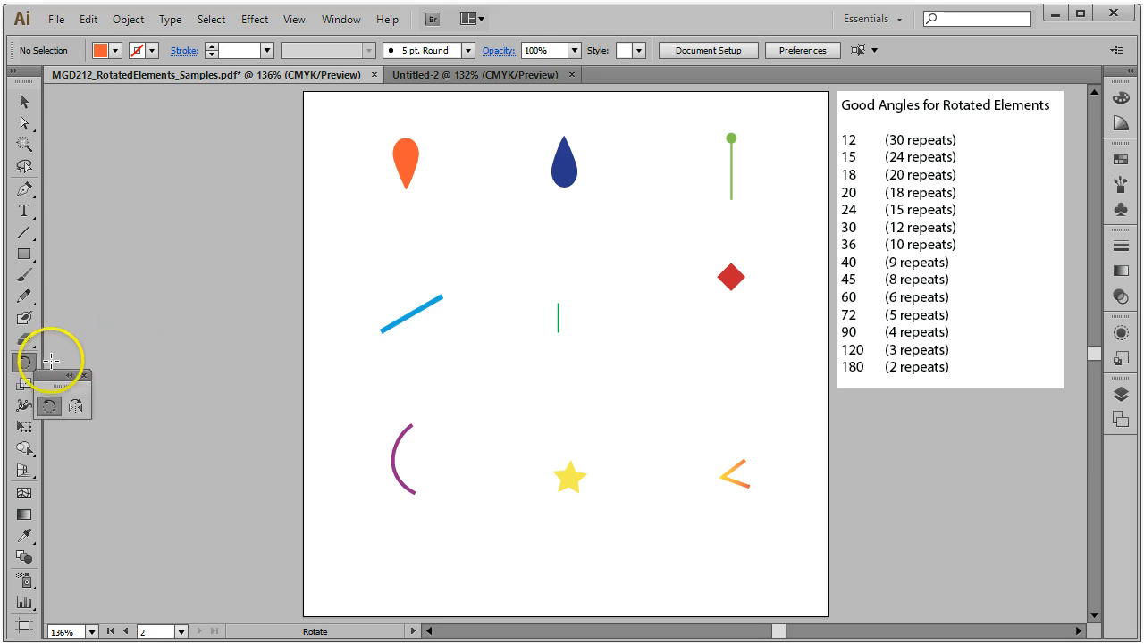
left_click_drag(57, 370, 239, 125)
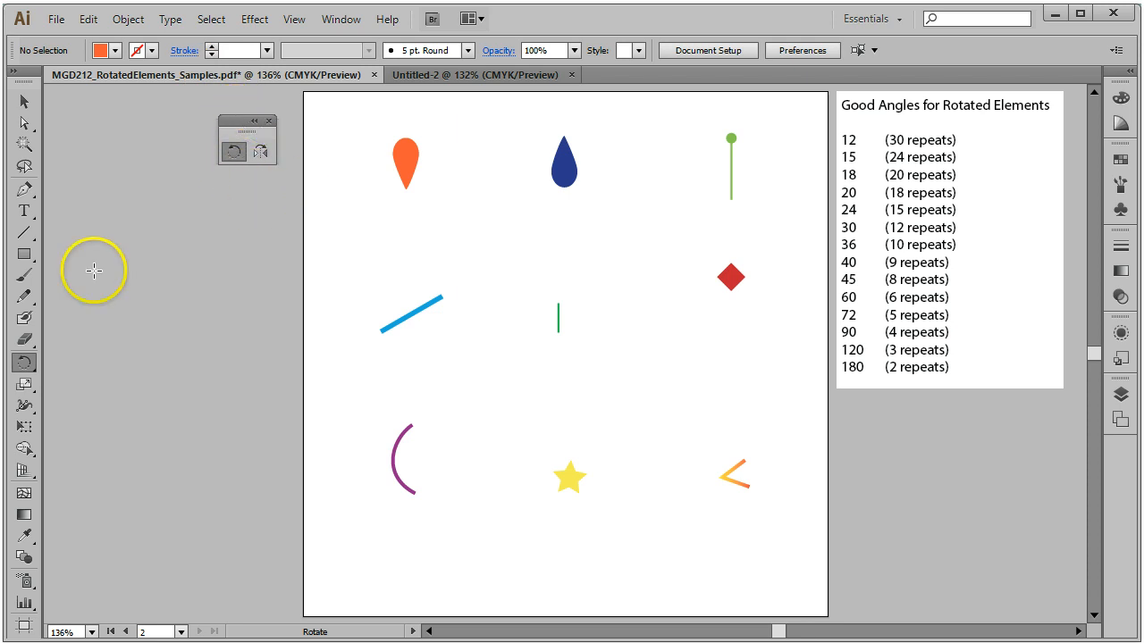
- Select the orange teardrop at the artboard's upper left with the Selection tool
left_click(34, 102)
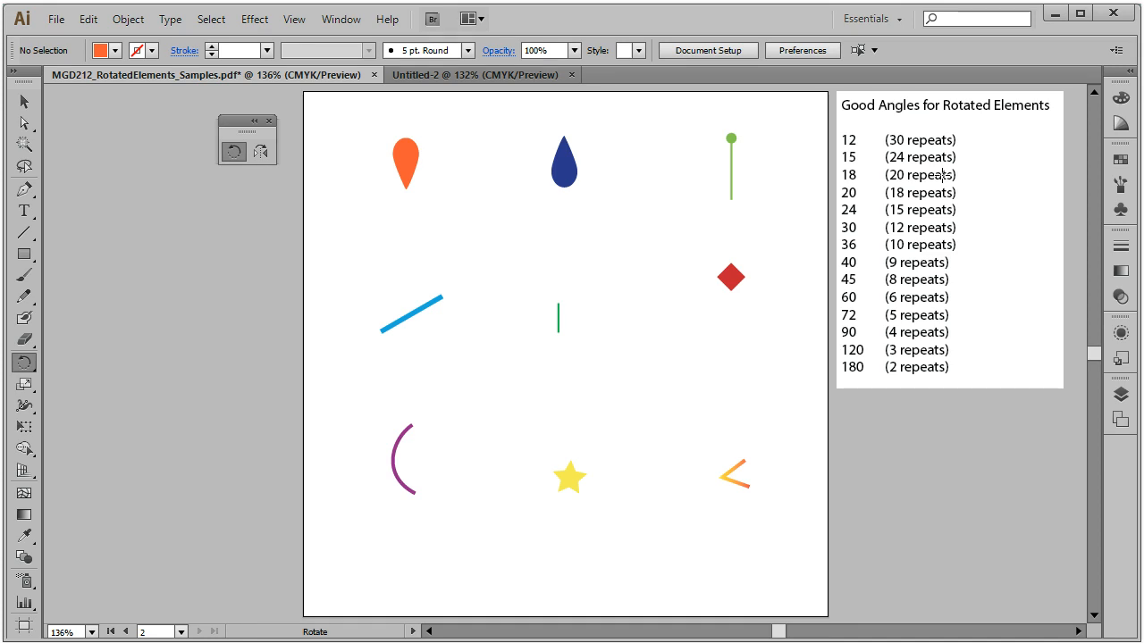
left_click(24, 101)
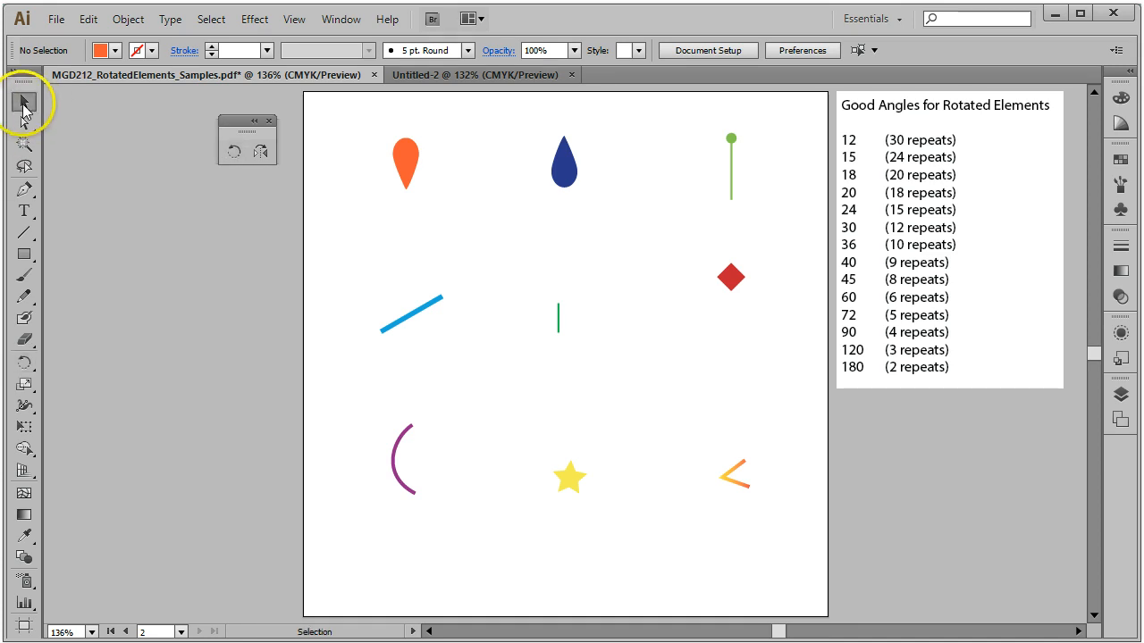
left_click(404, 151)
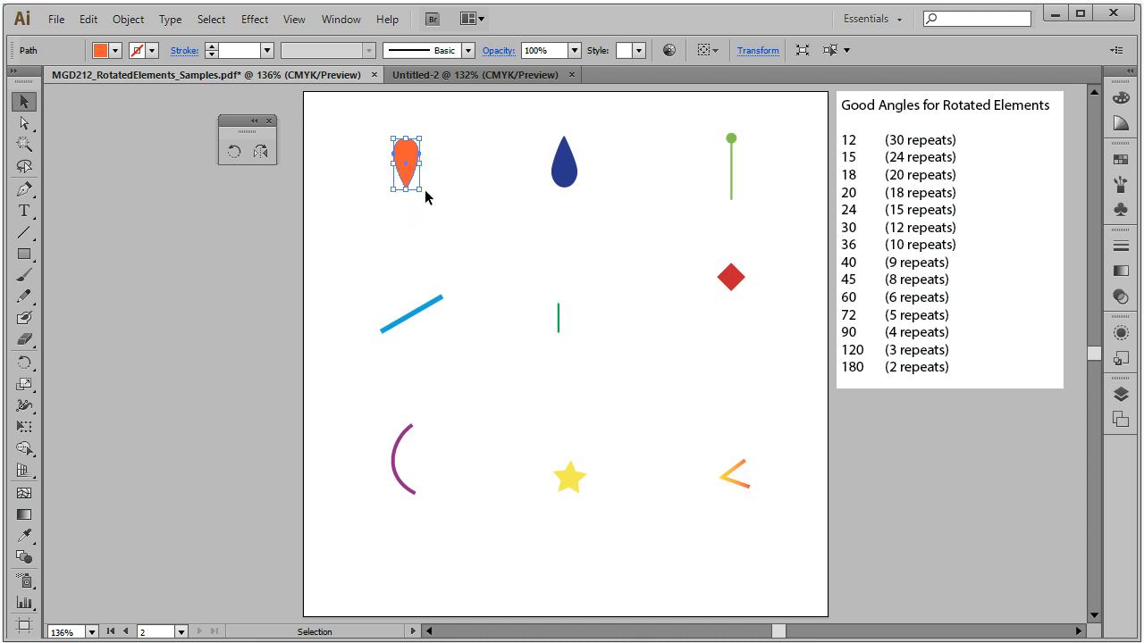
- Try to rotate the orange teardrop freehand by its bounding box and undo the rotation
left_click_drag(424, 190, 443, 328)
scroll(481, 320, "down", 2)
scroll(480, 327, "down", 3)
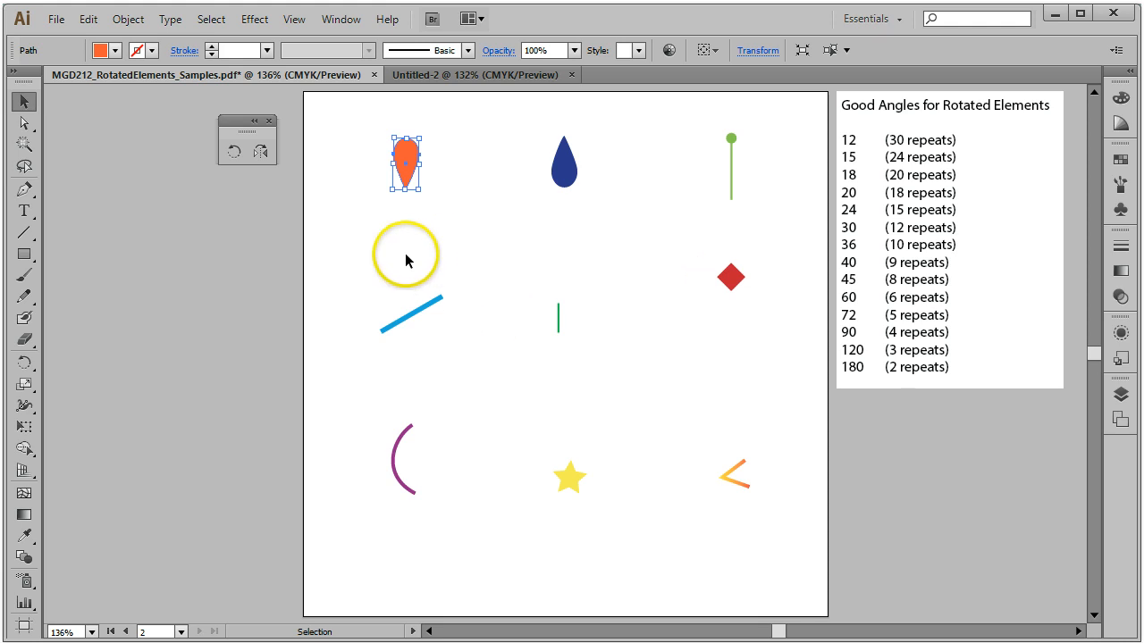
key("z")
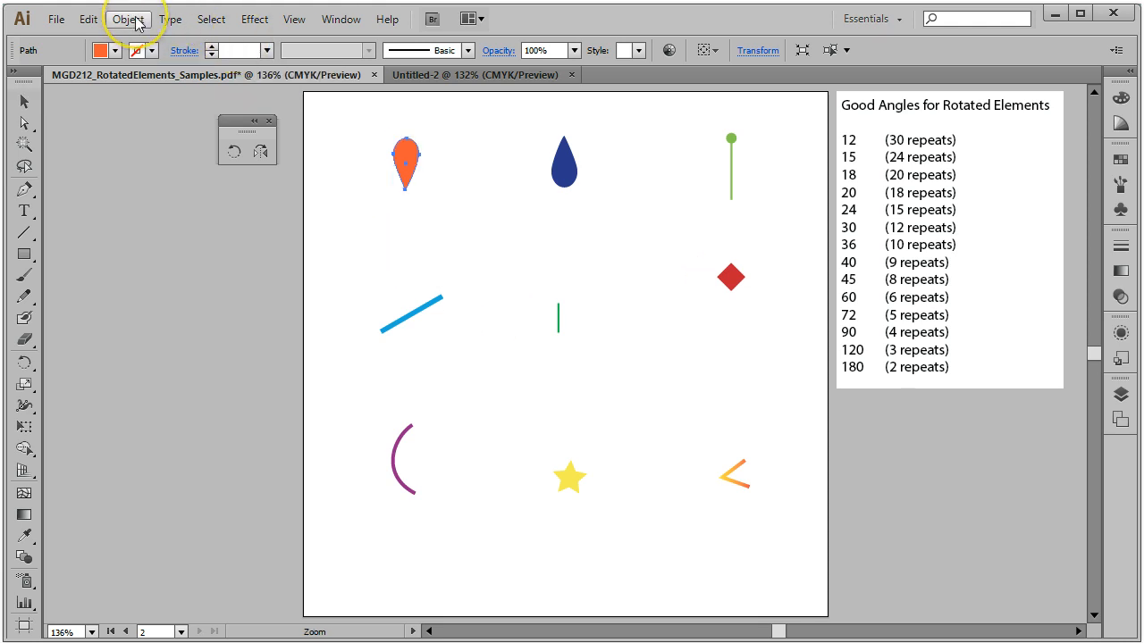
left_click(24, 100)
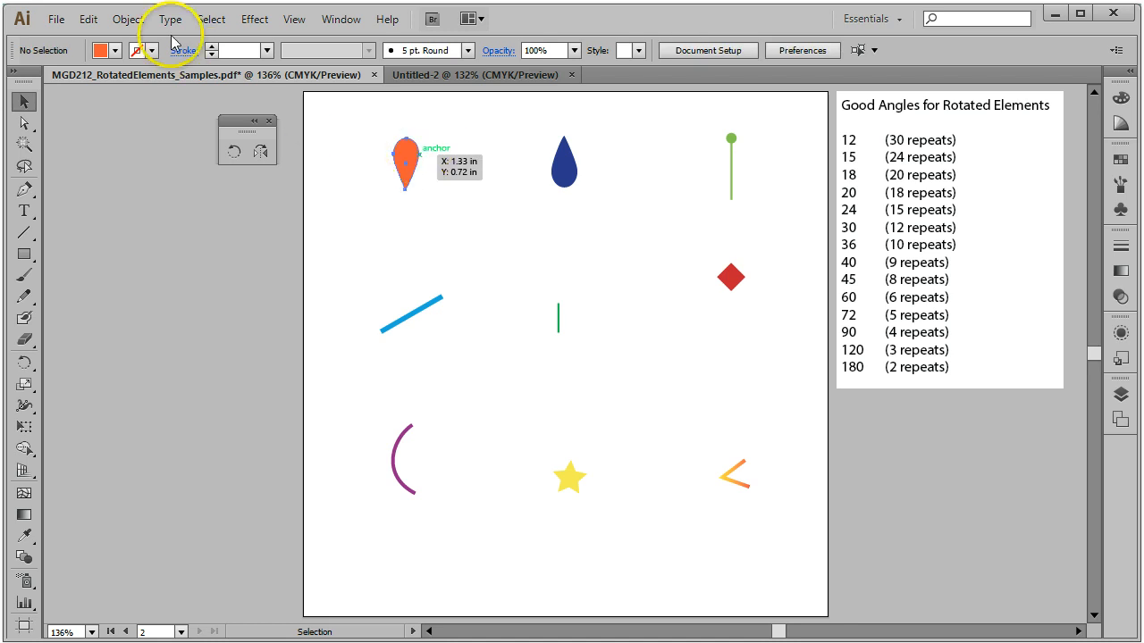
- Preview a 90° rotation of the orange teardrop about its center, compare it with the original, and discard it
left_click(130, 20)
mouse_move(132, 39)
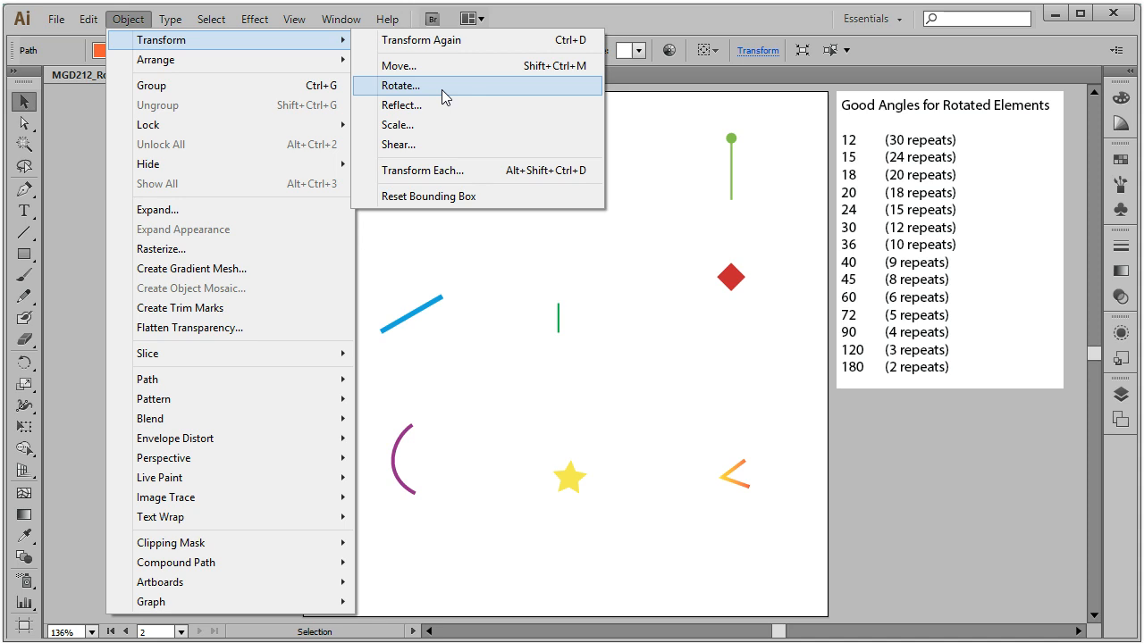
left_click(400, 86)
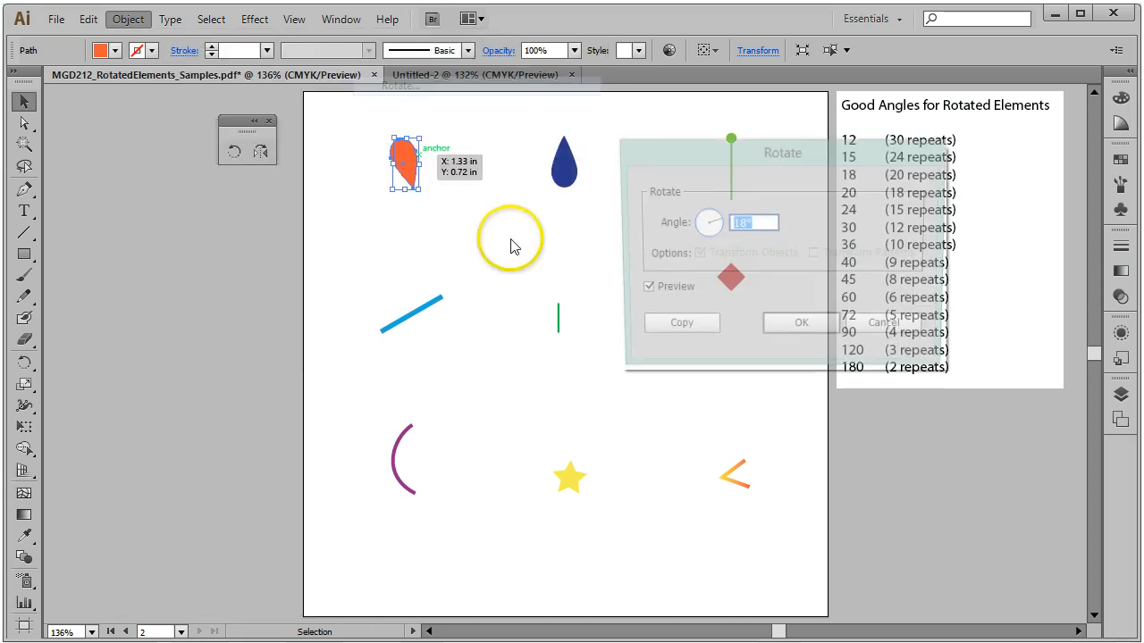
left_click_drag(787, 146, 647, 133)
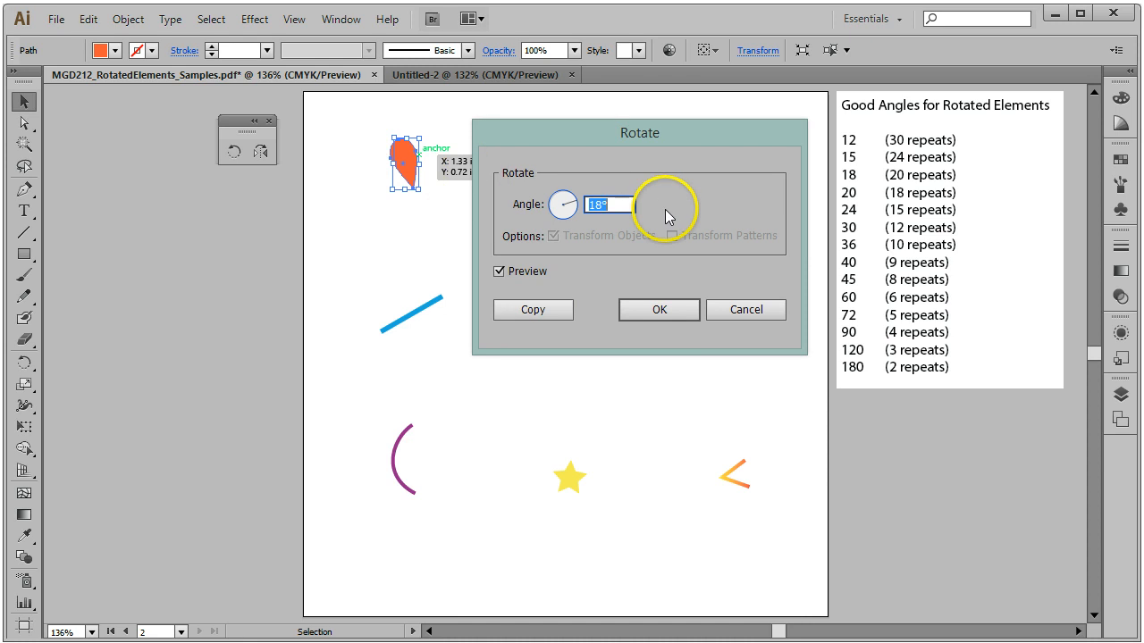
left_click_drag(671, 134, 796, 121)
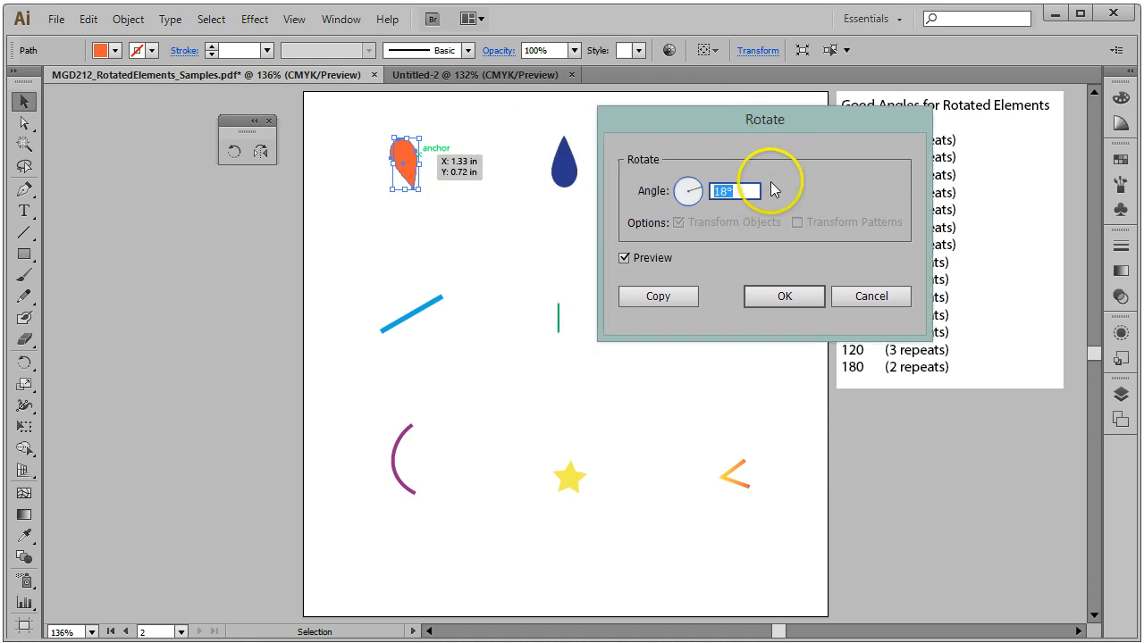
type("90")
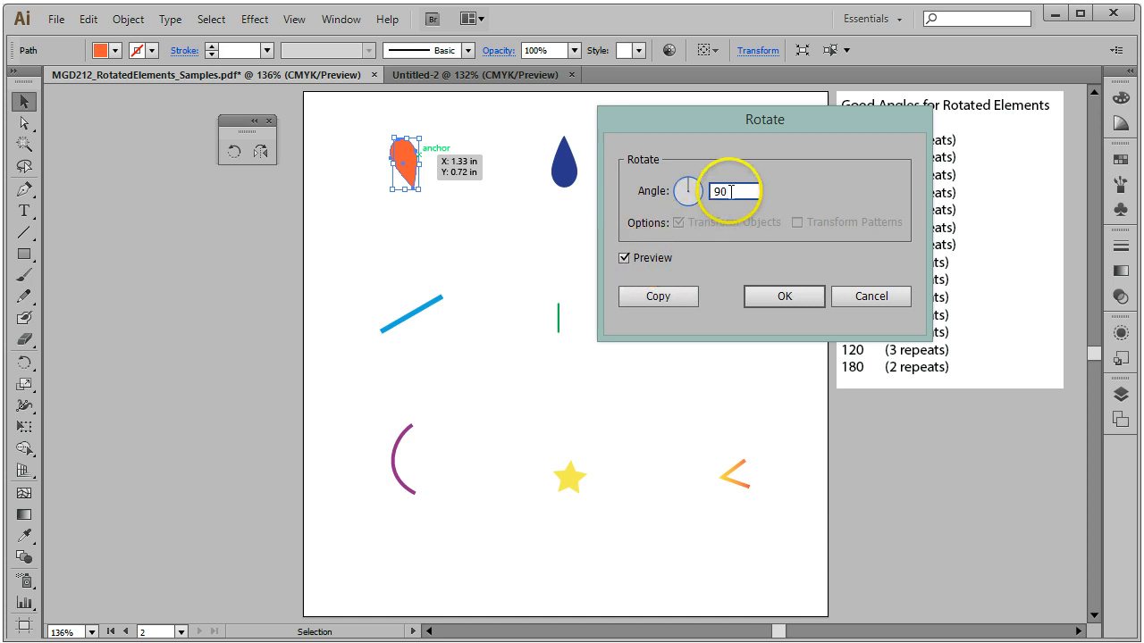
left_click(627, 258)
left_click(626, 257)
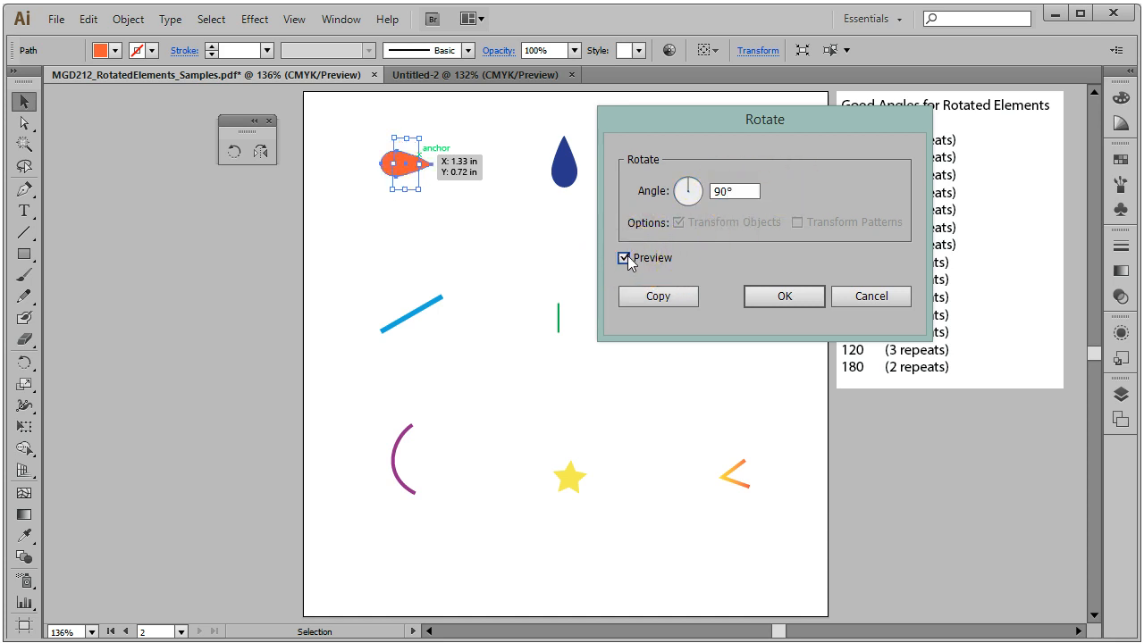
left_click(624, 257)
left_click(625, 258)
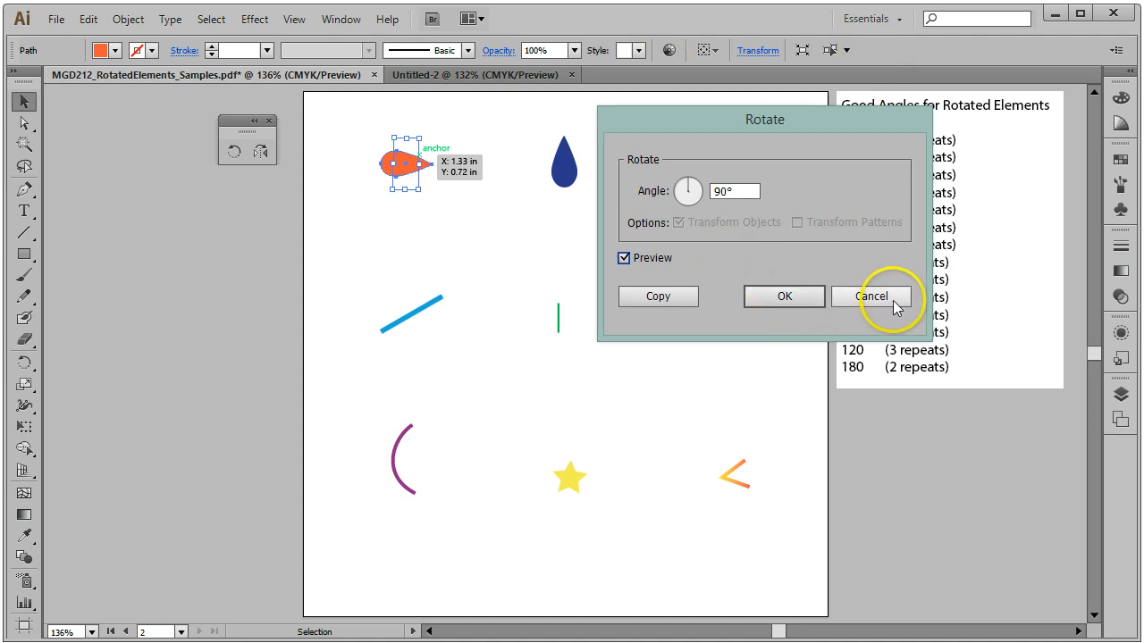
left_click(785, 296)
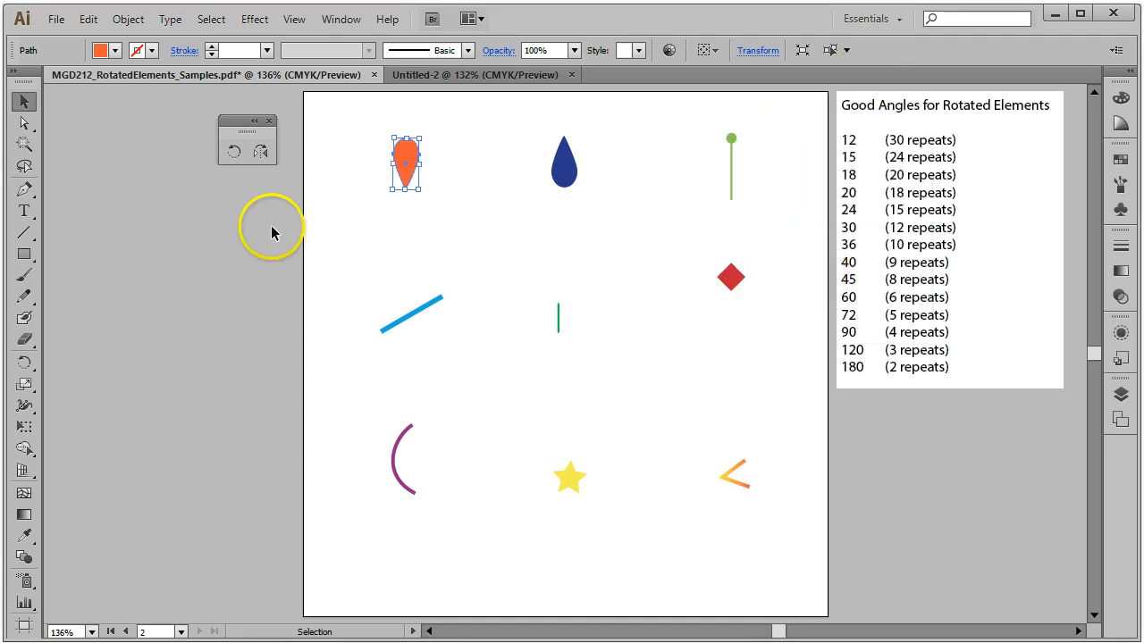
- Set the Rotate tool's pivot point just below the orange teardrop's tip and open the rotation options
left_click(236, 154)
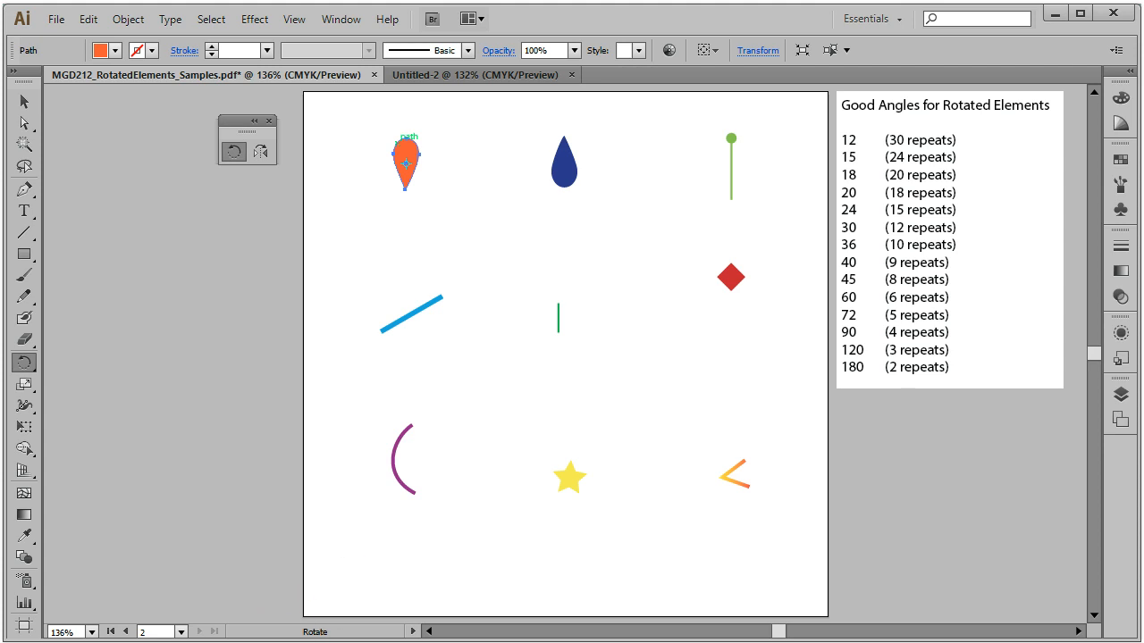
left_click(406, 160)
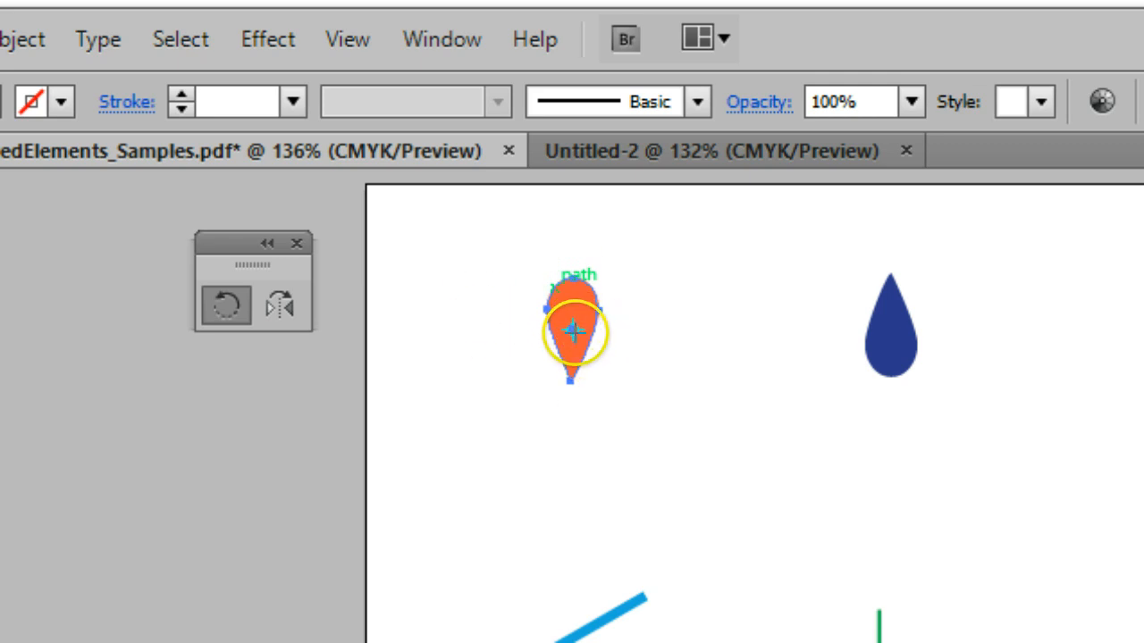
mouse_move(573, 331)
left_mouse_down()
mouse_move(562, 331)
mouse_move(587, 337)
mouse_move(560, 310)
mouse_move(598, 347)
mouse_move(559, 309)
mouse_move(569, 350)
mouse_move(564, 327)
mouse_move(616, 334)
mouse_move(572, 330)
left_mouse_up()
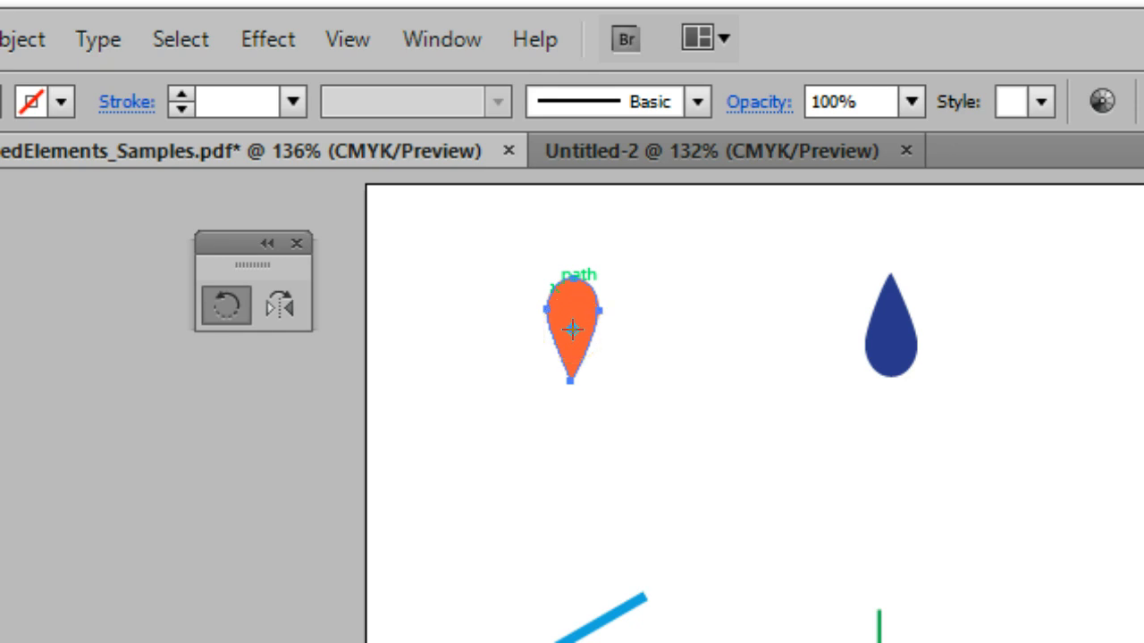
left_click_drag(572, 329, 569, 425)
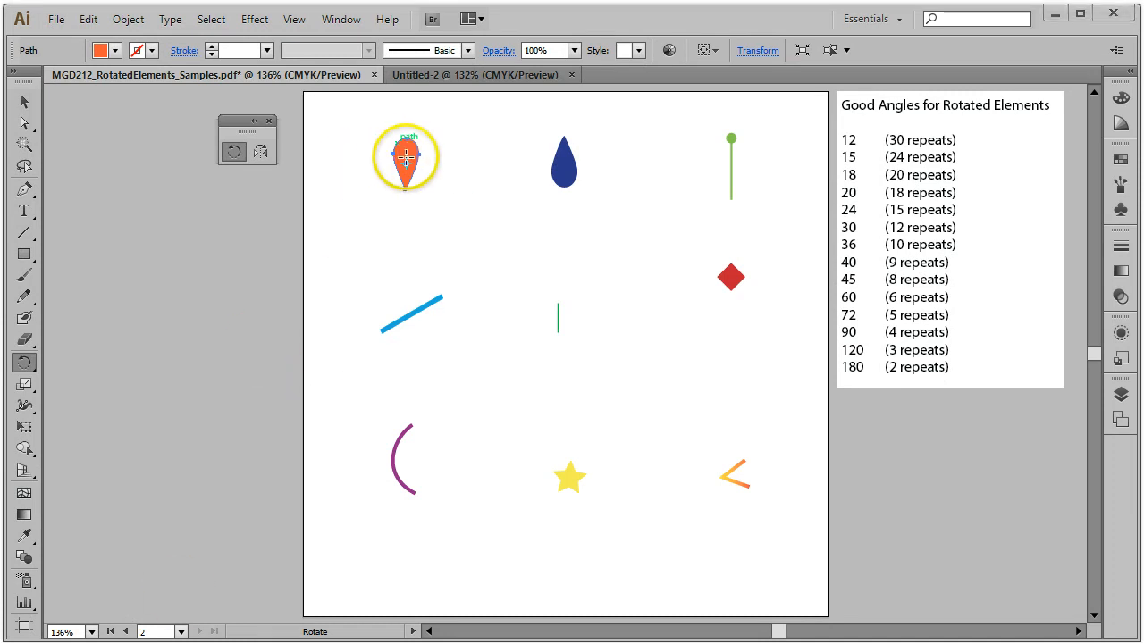
left_click(406, 206)
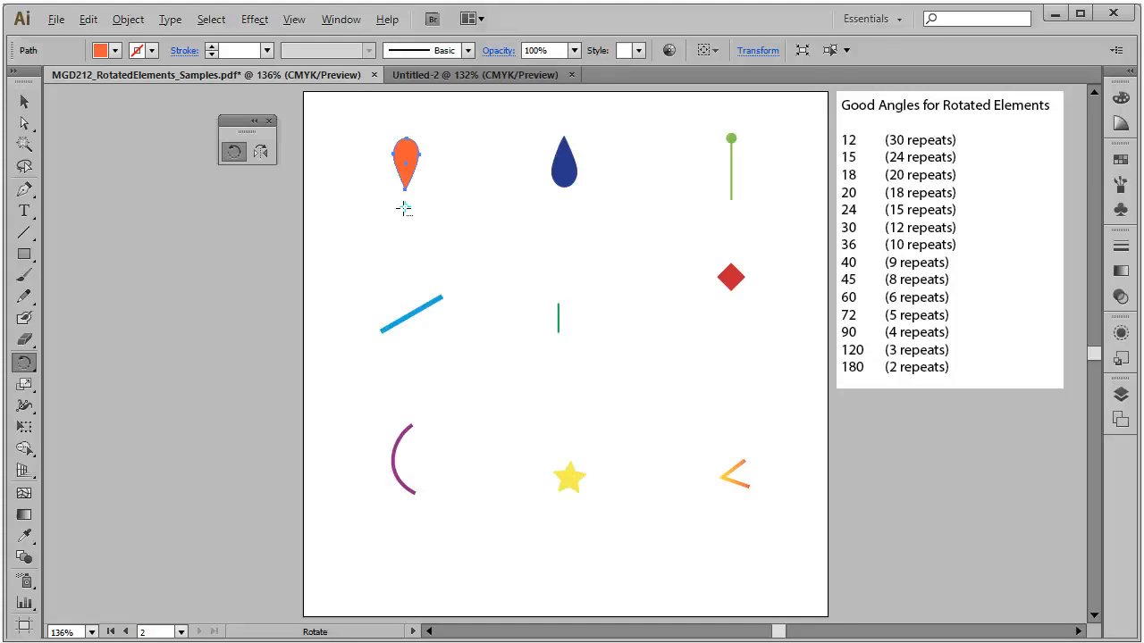
left_click(404, 209, "alt")
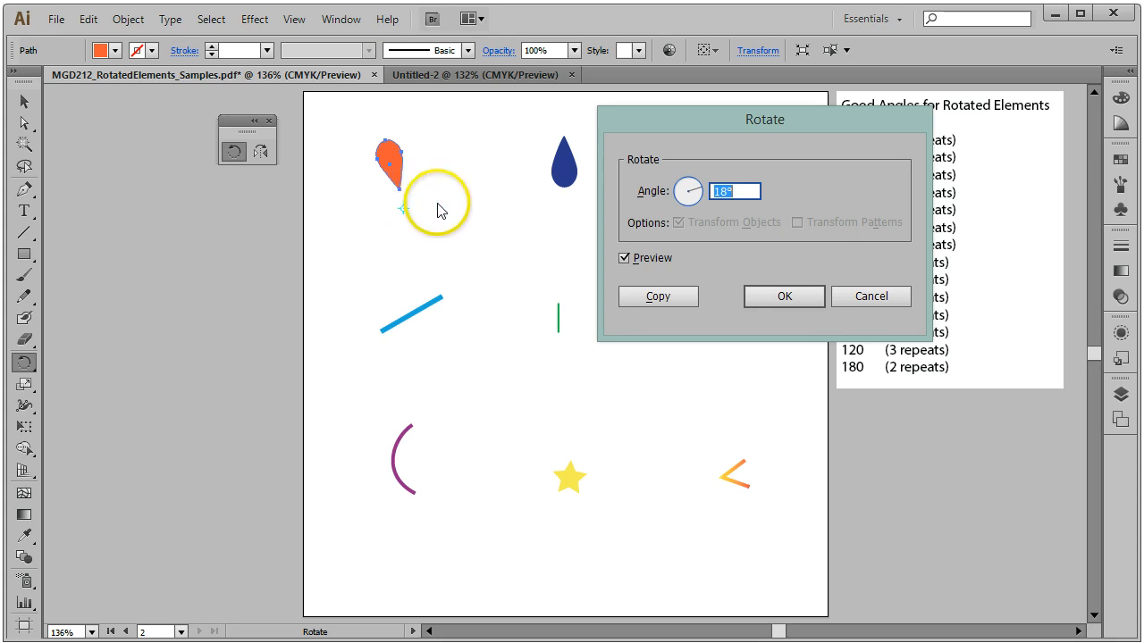
- Create a copy of the orange teardrop rotated 60° about the pivot point, previewing it first
left_click_drag(693, 120, 621, 121)
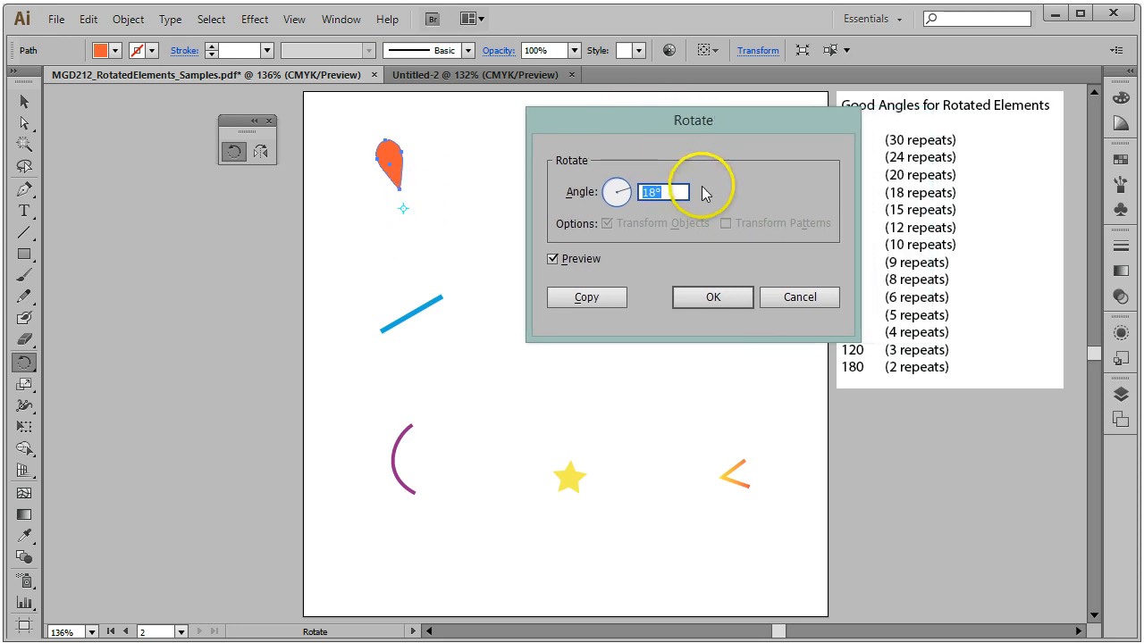
type("60")
left_click_drag(684, 128, 629, 122)
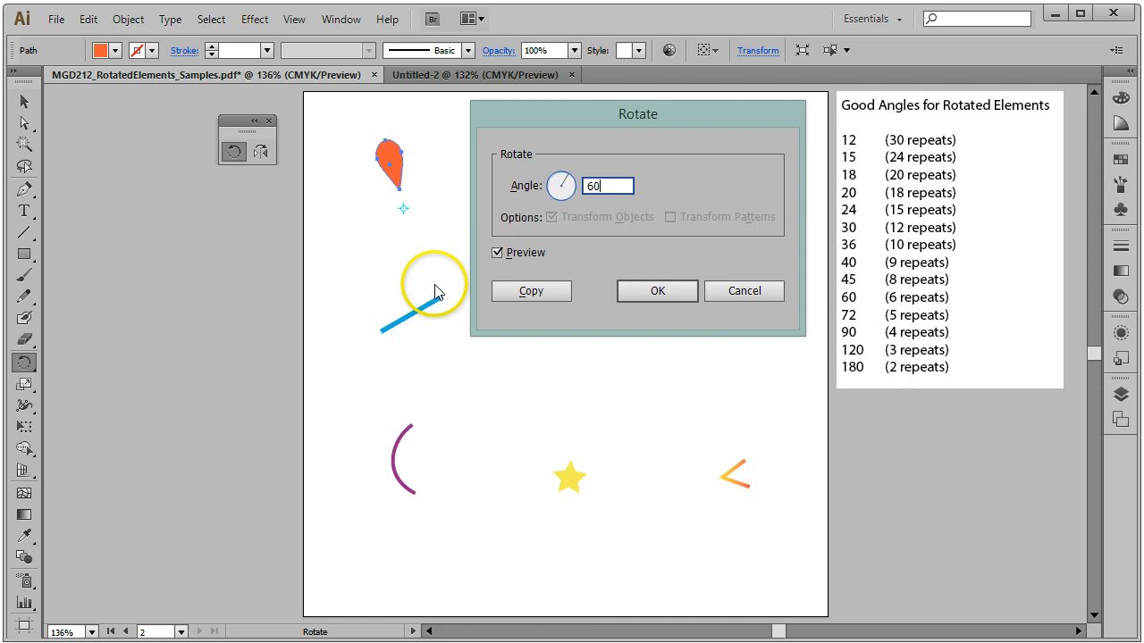
left_click(496, 253)
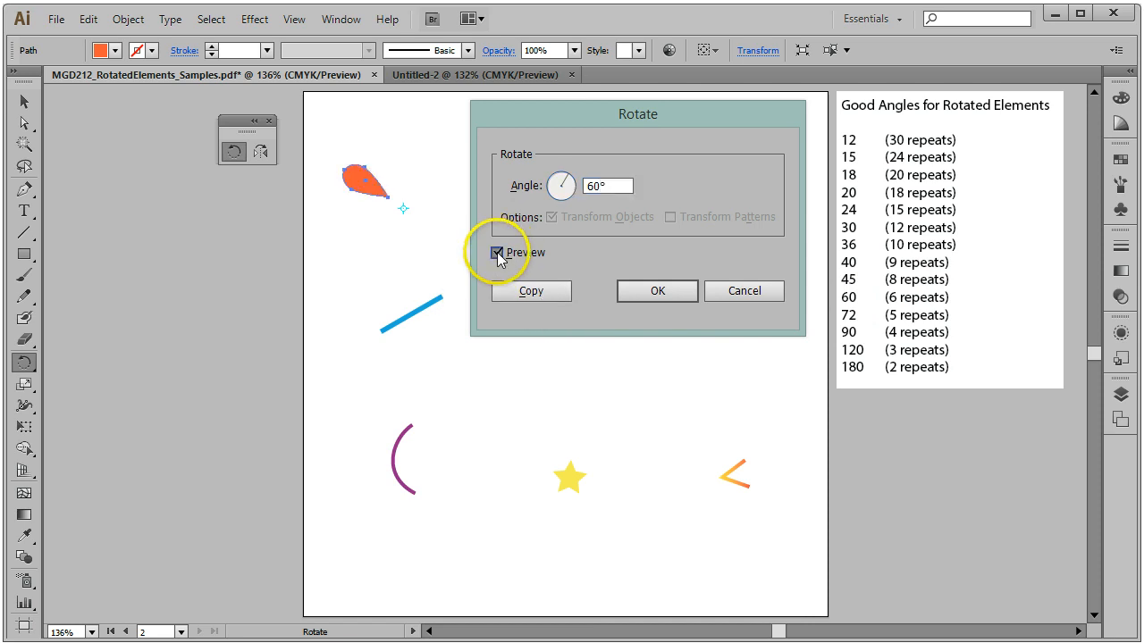
left_click(497, 253)
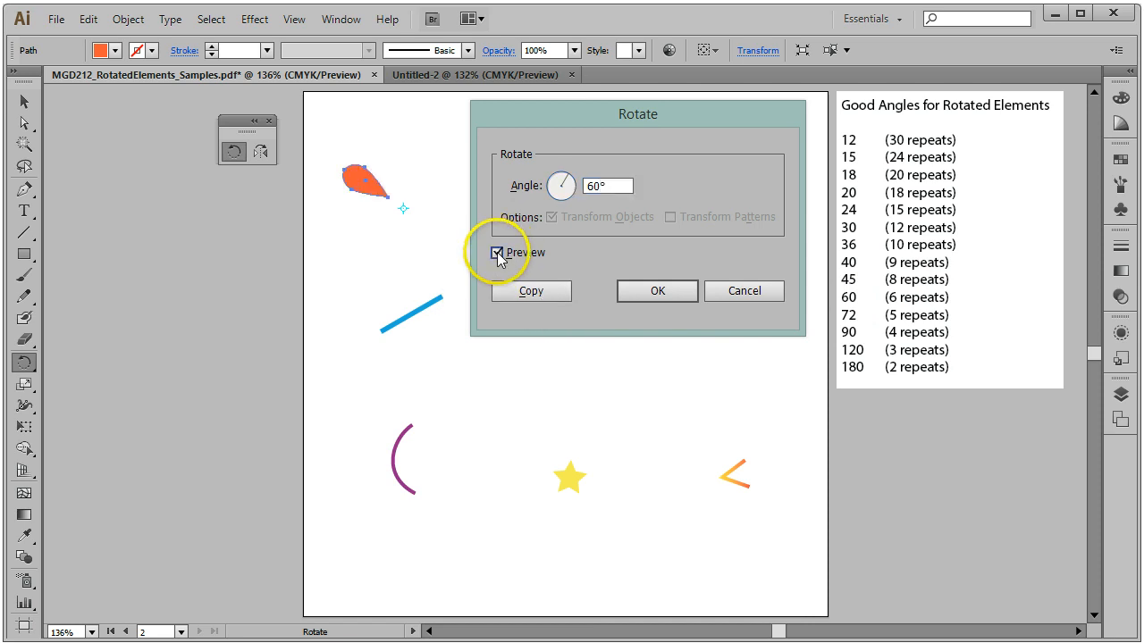
left_click(533, 291)
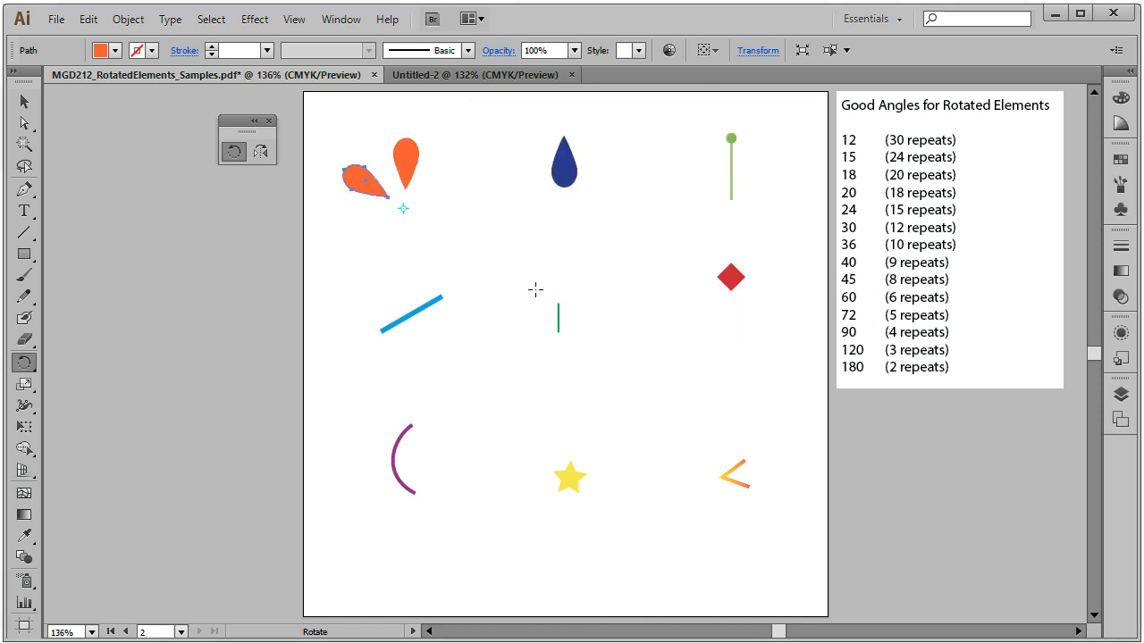
- Repeat the rotated copy four more times with Transform Again to complete a six-petal ring of orange teardrops
left_click(29, 107)
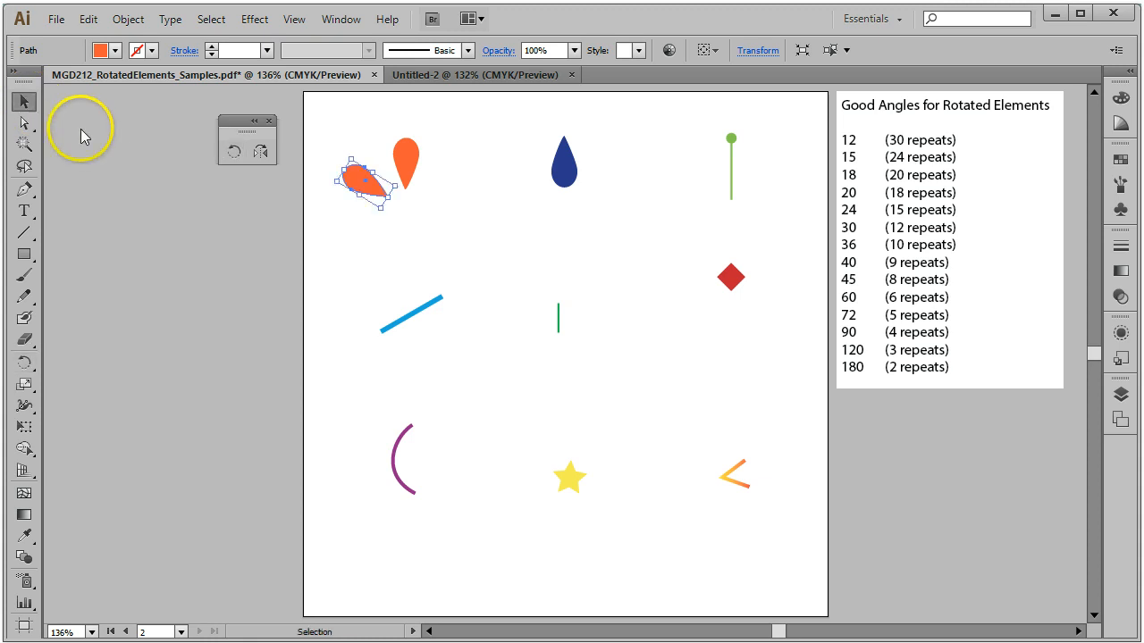
left_click(127, 20)
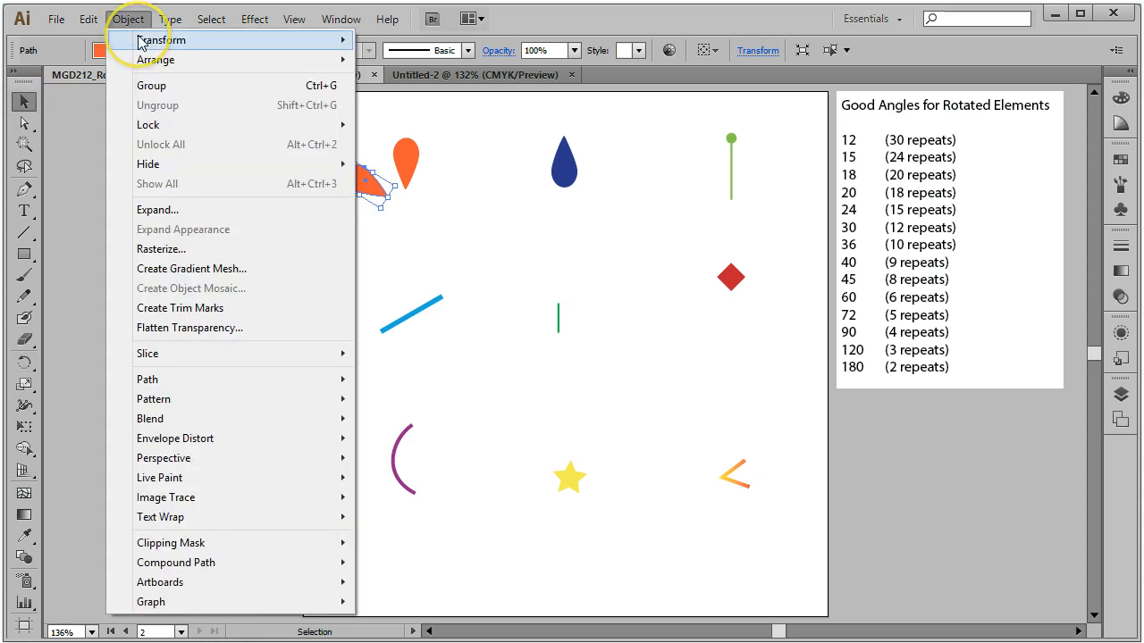
mouse_move(142, 41)
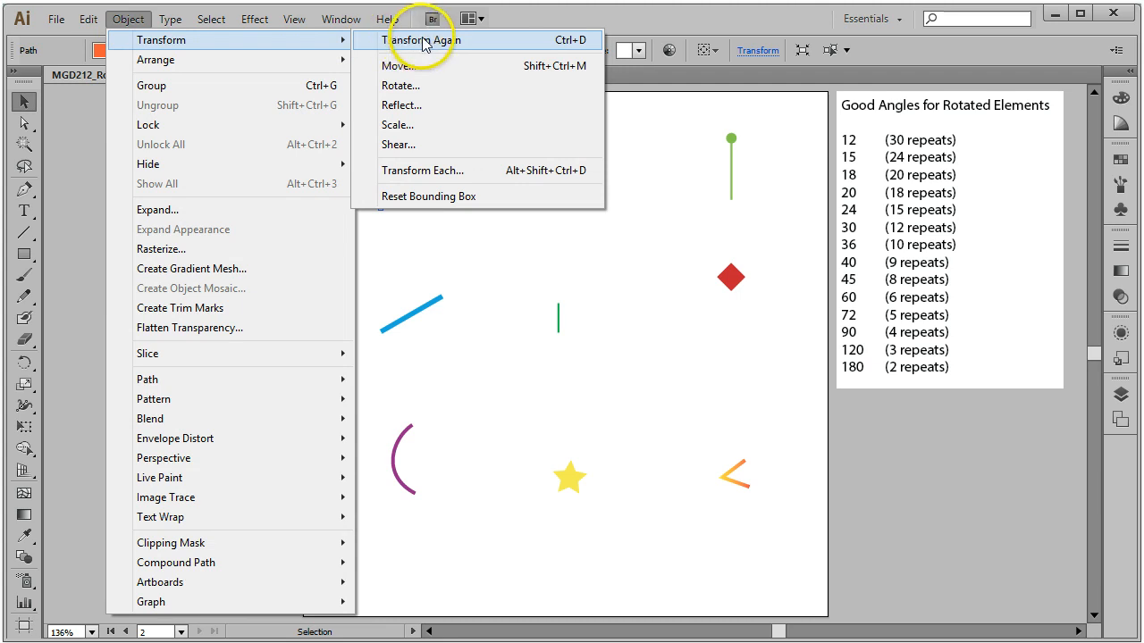
left_click(559, 19)
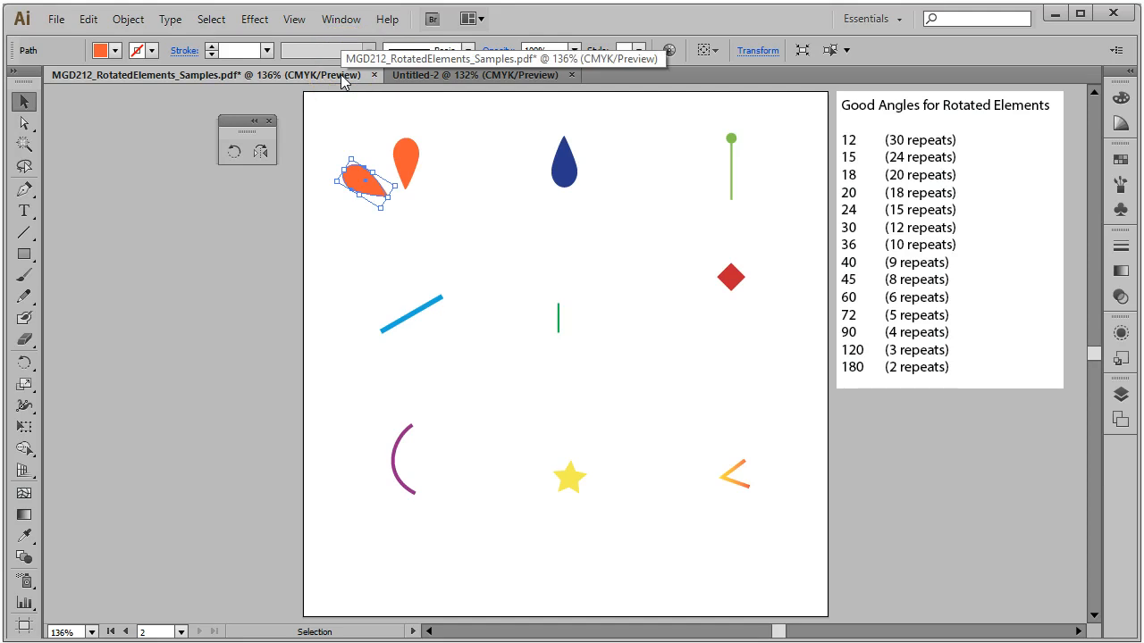
key("ctrl+d")
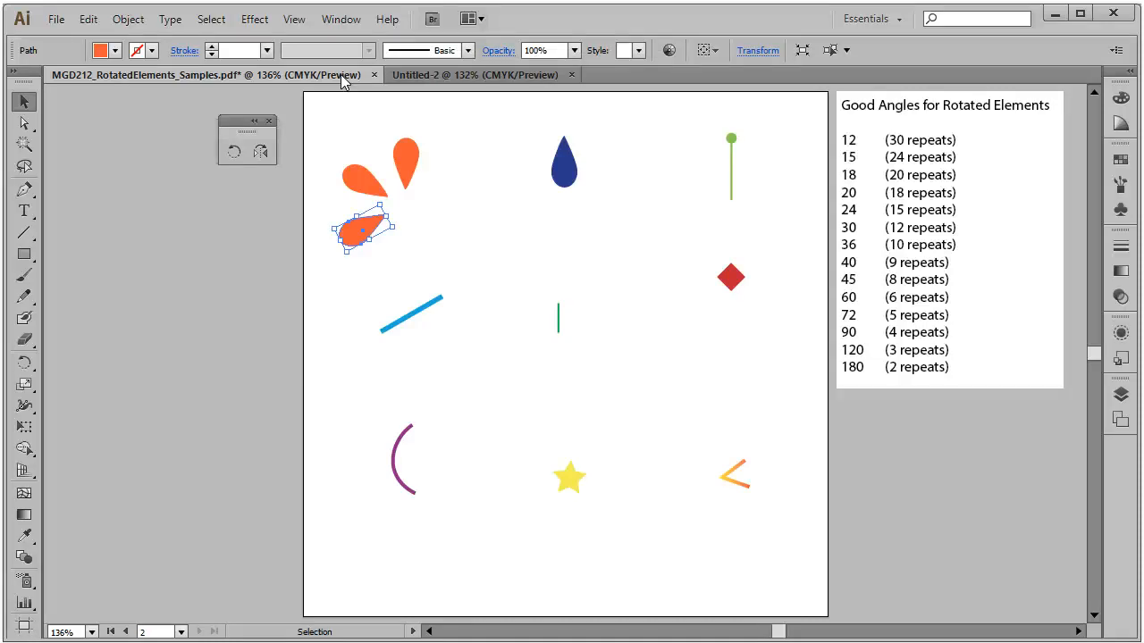
key("ctrl+d")
key("ctrl+d")
key("ctrl+d")
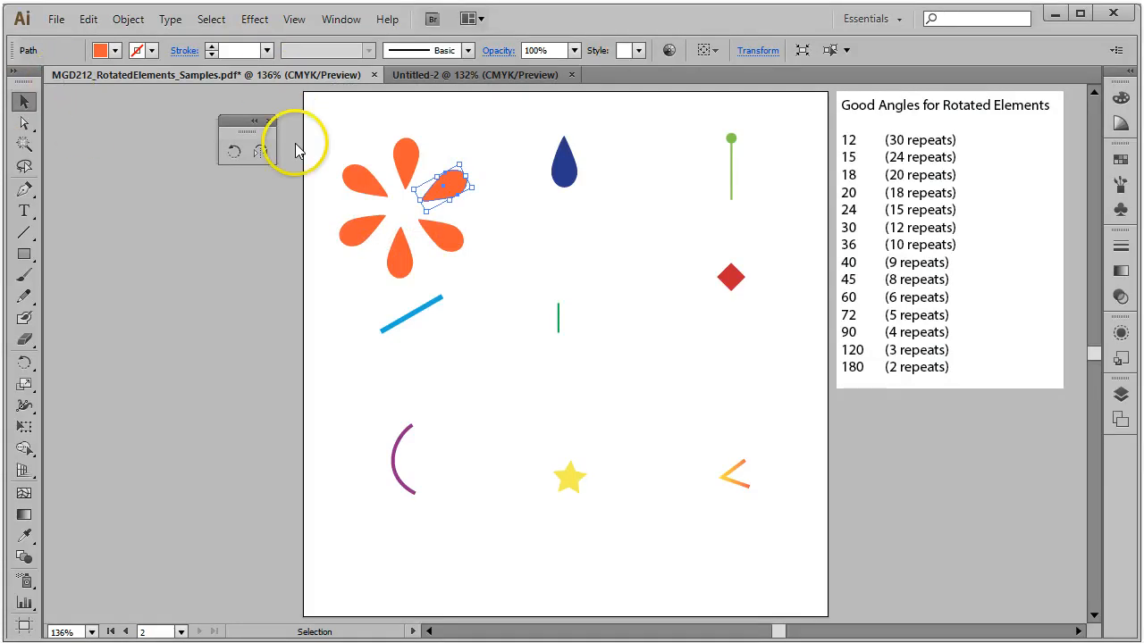
- Group the six orange teardrop petals and move the group slightly upward on the artboard
left_click(467, 109)
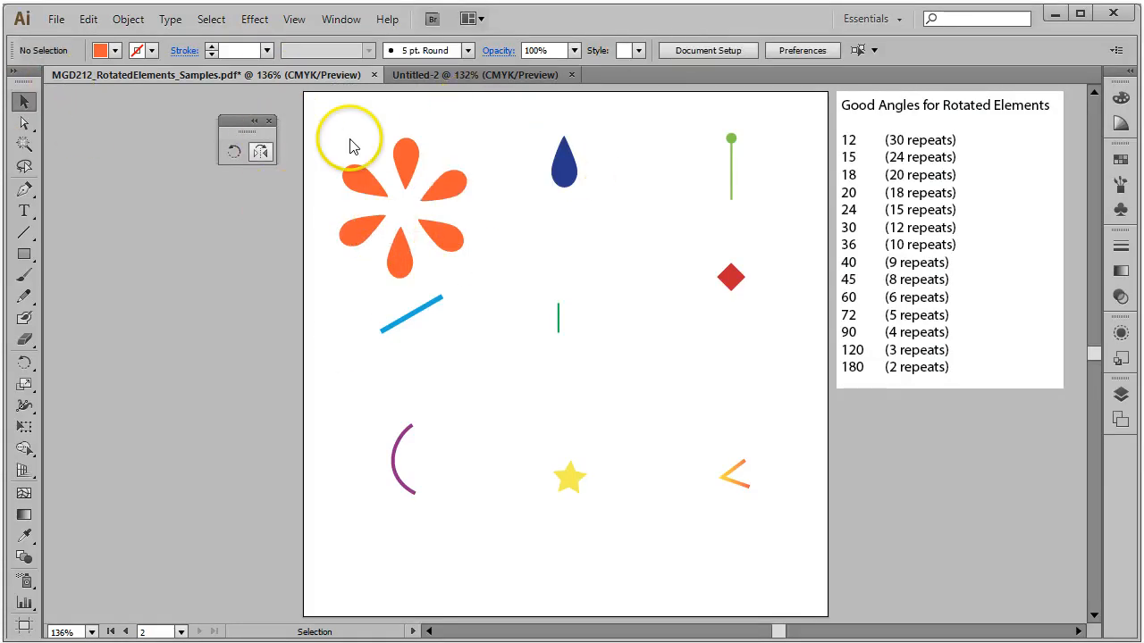
left_click_drag(336, 134, 473, 266)
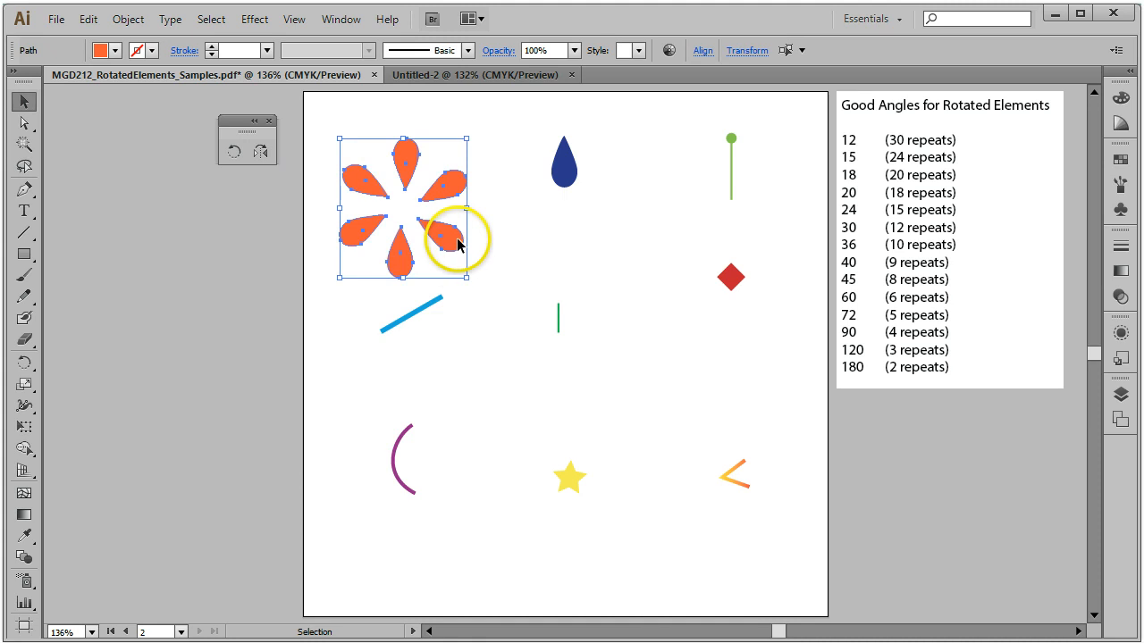
key("ctrl+g")
left_click_drag(456, 190, 453, 153)
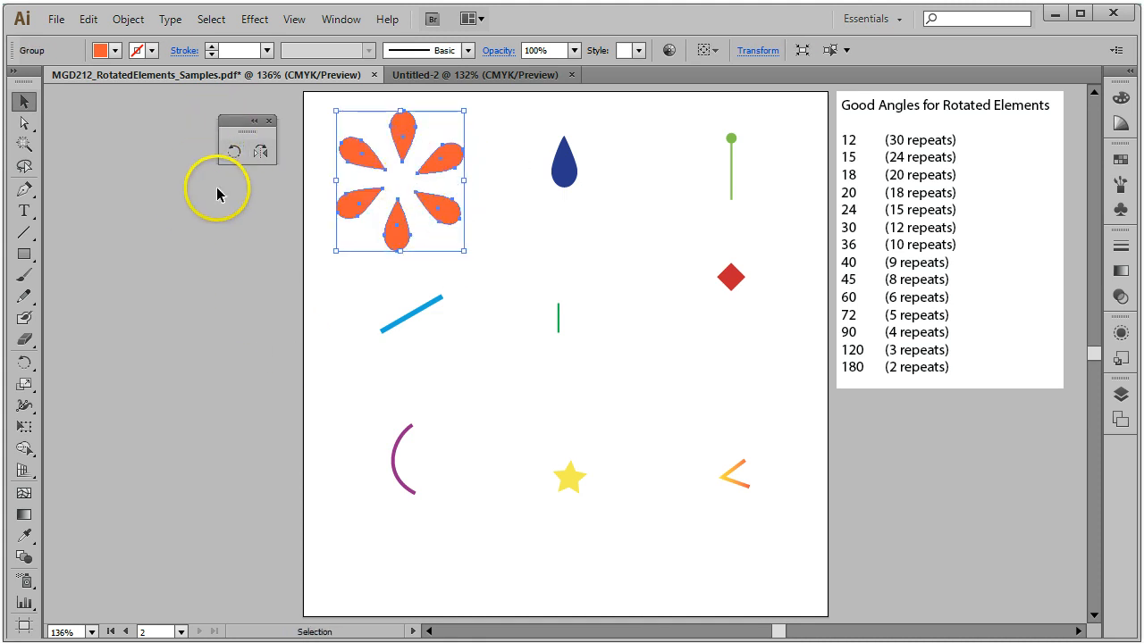
- Create a copy of the dark blue teardrop rotated 60° about the anchor point at its rounded bottom end
left_click(565, 159)
left_click(233, 154)
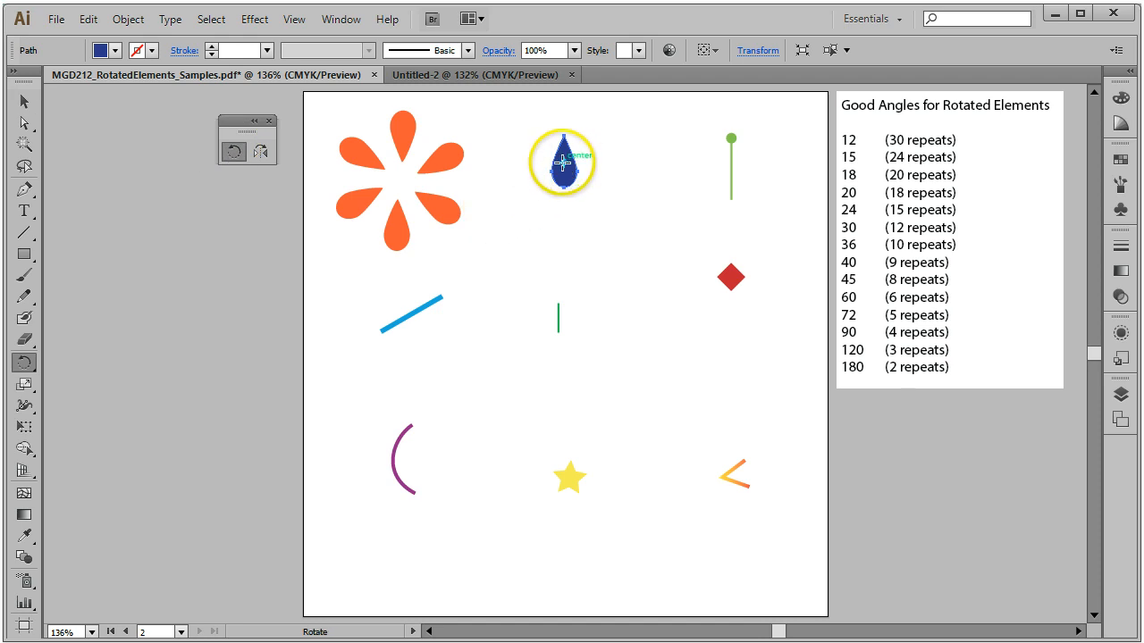
left_click_drag(562, 163, 611, 176)
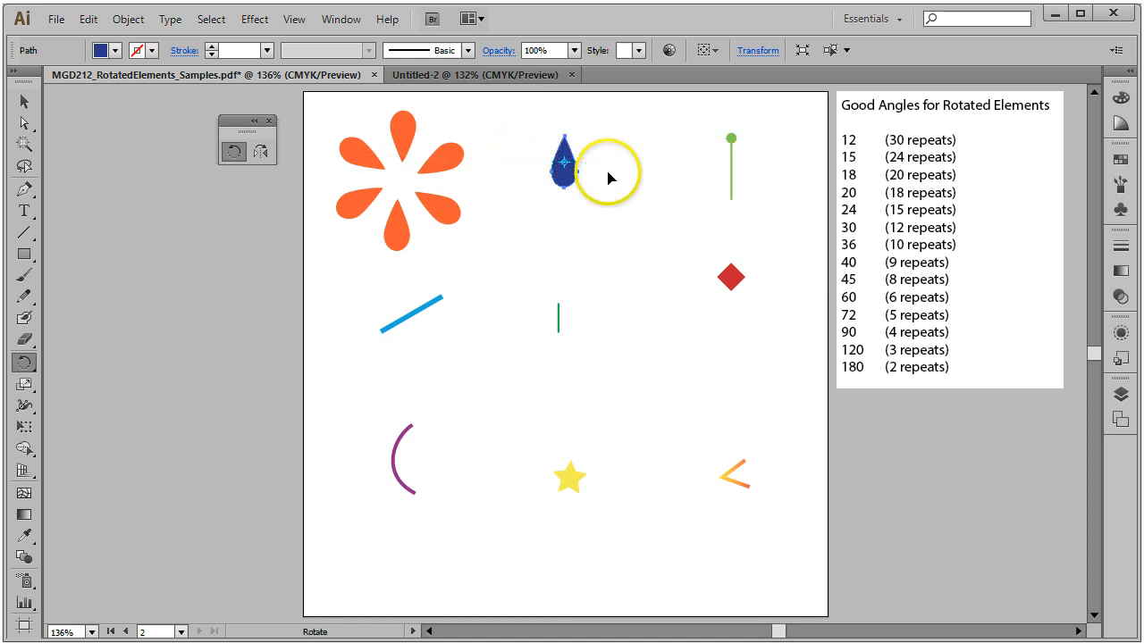
left_click(564, 186)
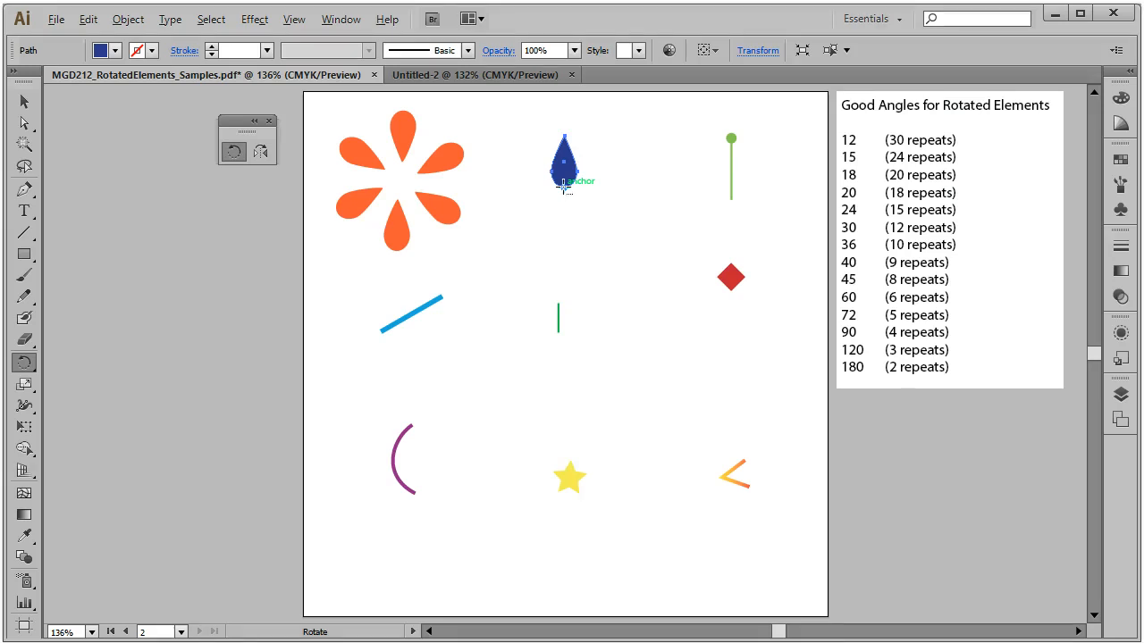
left_click(564, 186, "alt")
left_click_drag(619, 113, 869, 141)
type("60")
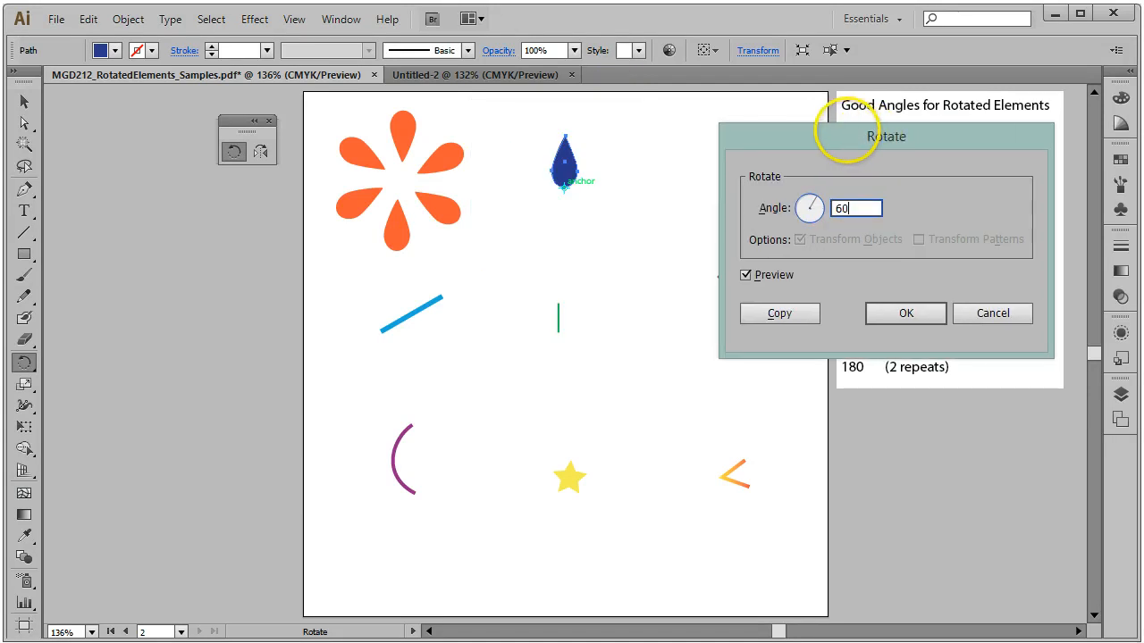
left_click(789, 319)
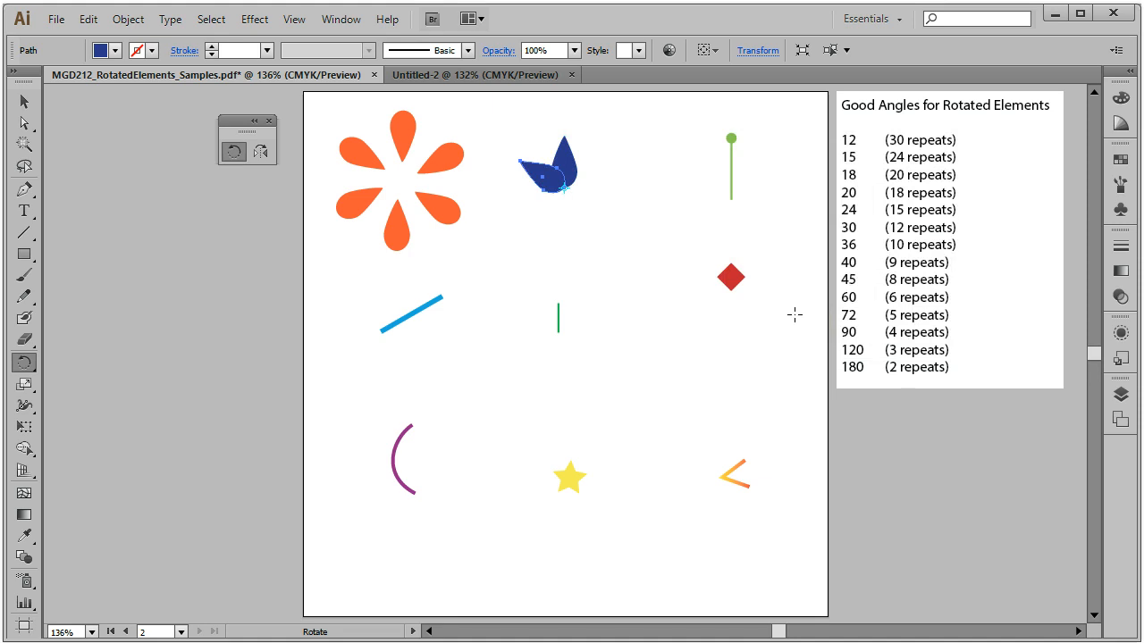
- Repeat the rotated copy of the blue teardrop four more times with Transform Again to complete a six-pointed star
key("ctrl")
key("ctrl+d")
key("ctrl+d")
key("ctrl+d")
key("ctrl+d")
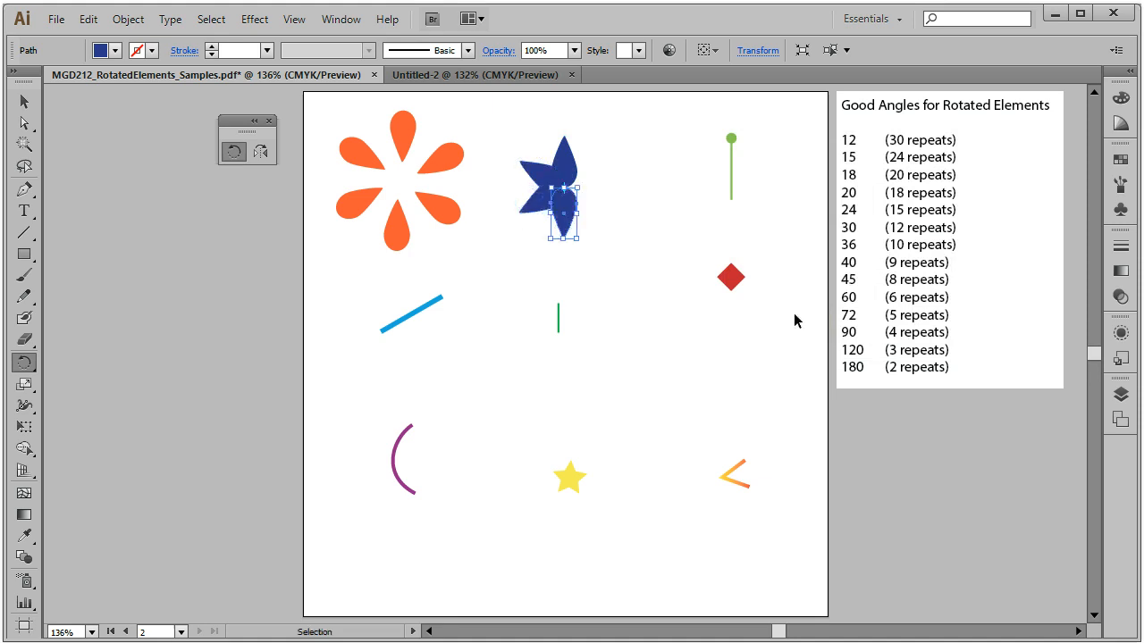
left_click(696, 295)
- Group the six overlapping blue teardrops into one star object, then deselect it
left_click(25, 101)
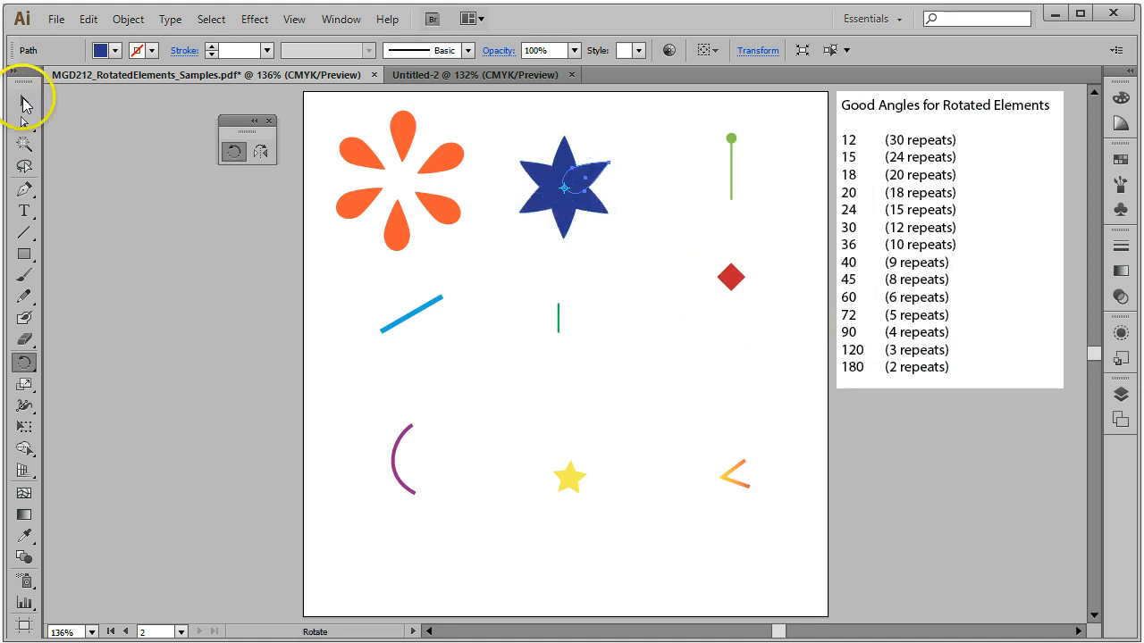
left_click_drag(523, 140, 651, 239)
key("ctrl+g")
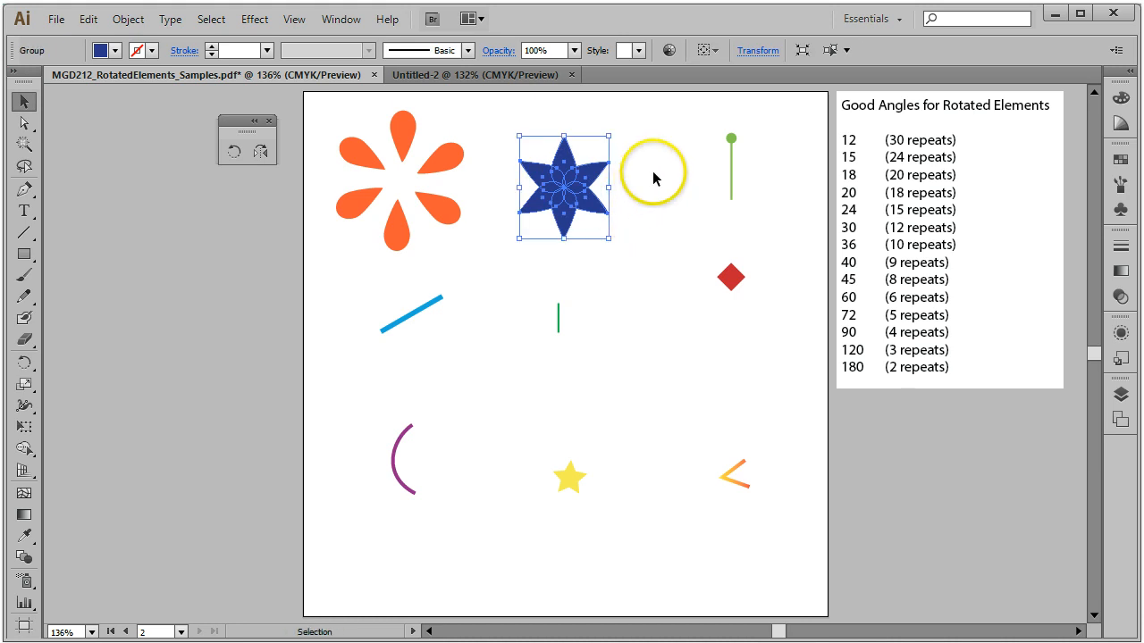
left_click(769, 153)
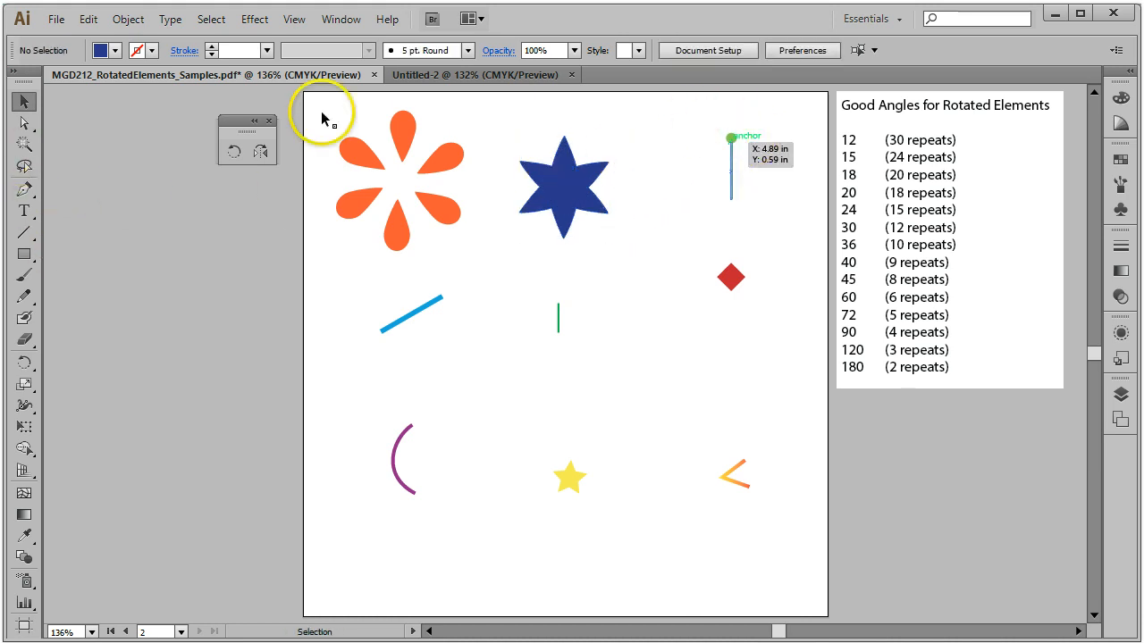
- Create a copy of the green pin shape rotated 40° about a point on the lower part of its stem
left_click(233, 151)
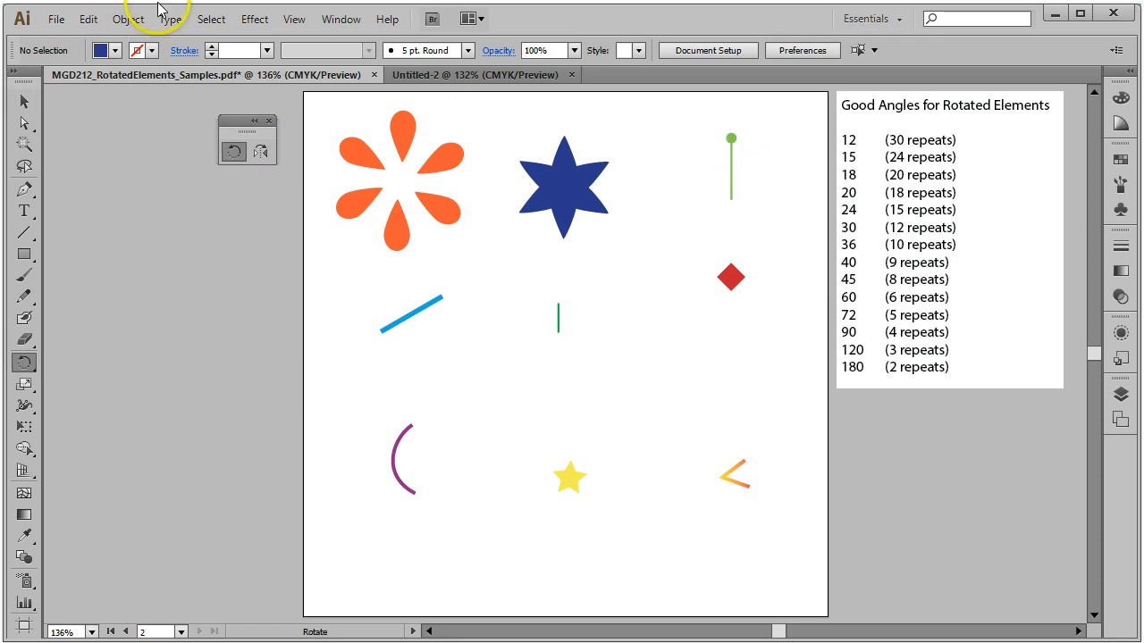
left_click(24, 101)
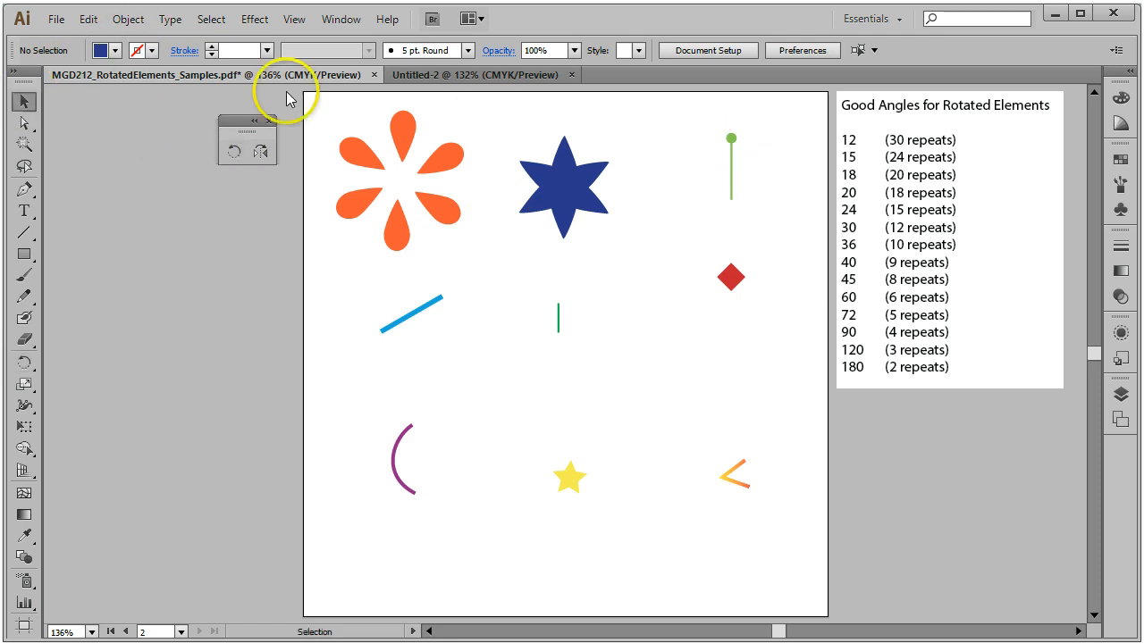
left_click(731, 156)
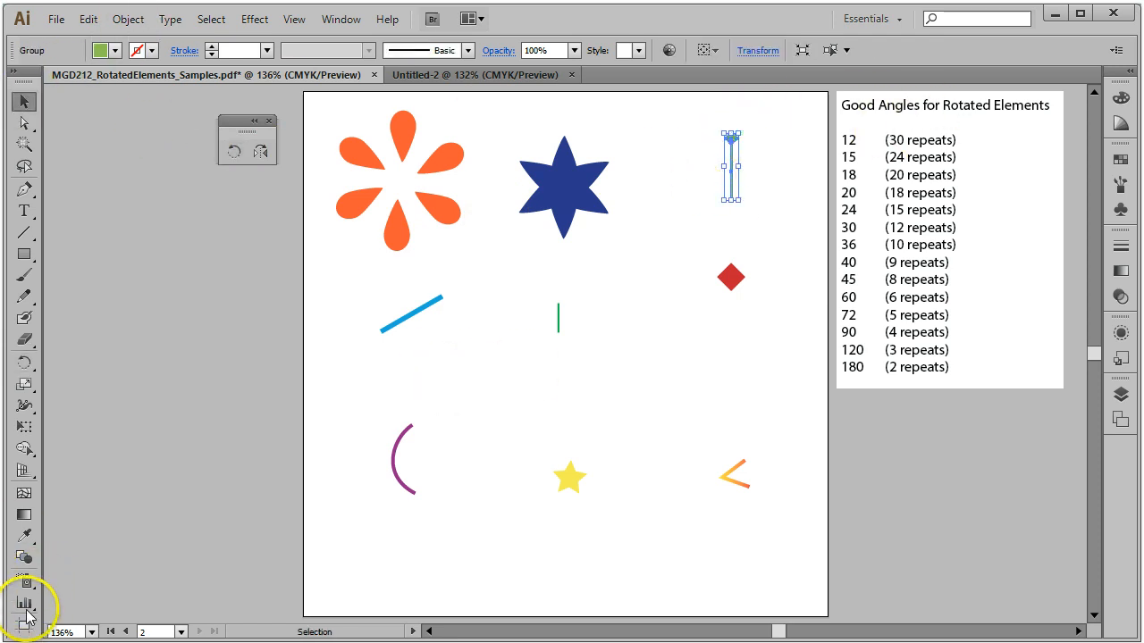
key("z")
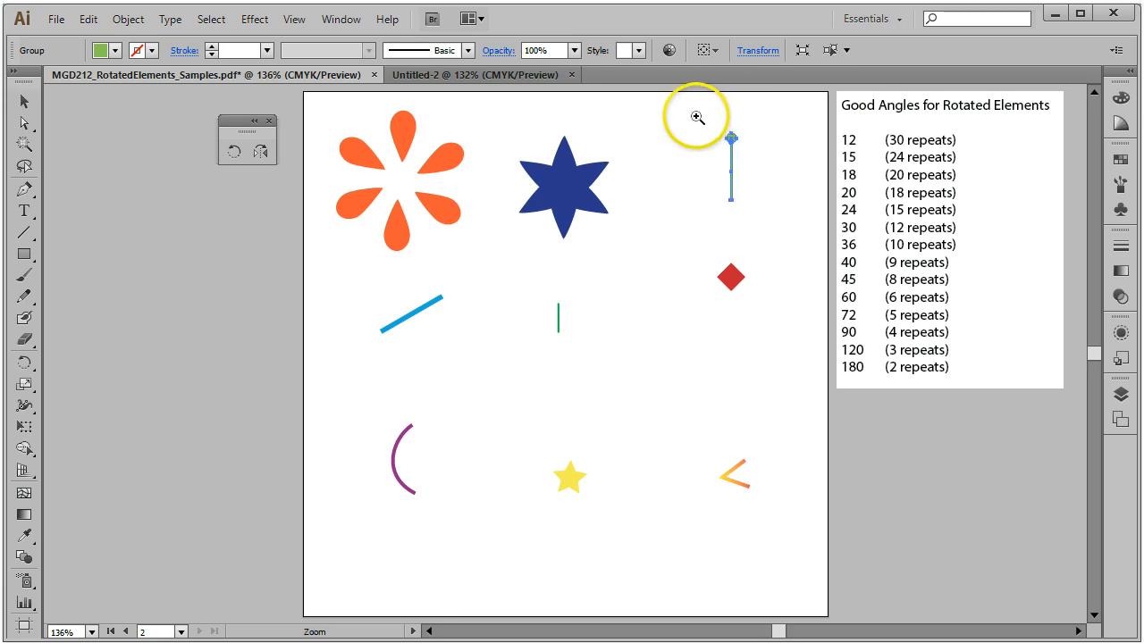
left_click_drag(697, 117, 776, 227)
left_click(23, 101)
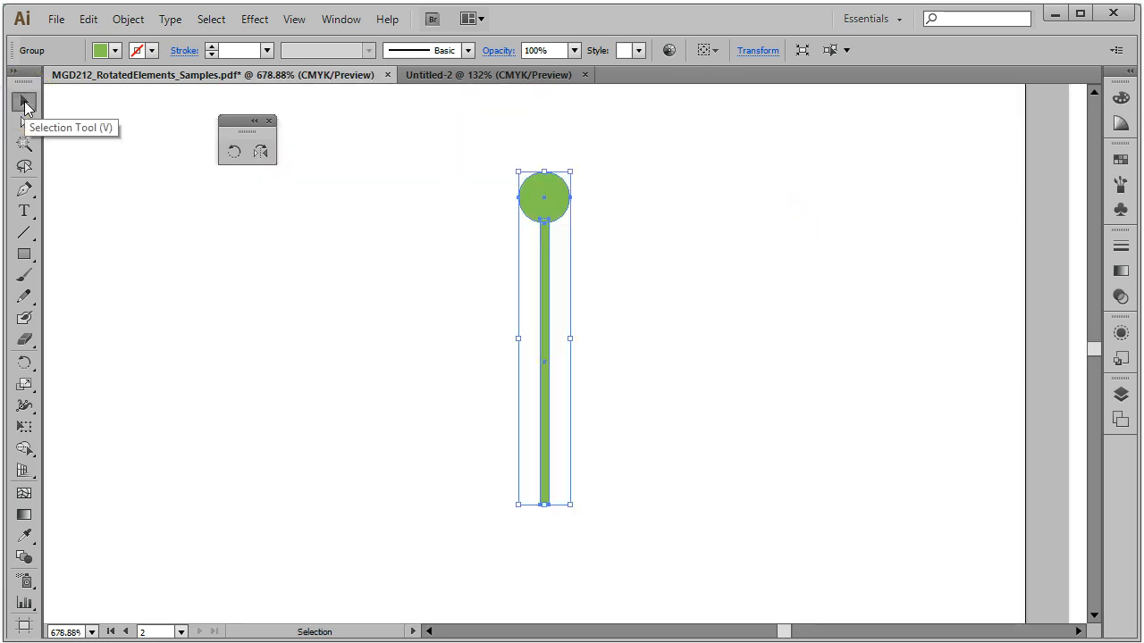
left_click(234, 151)
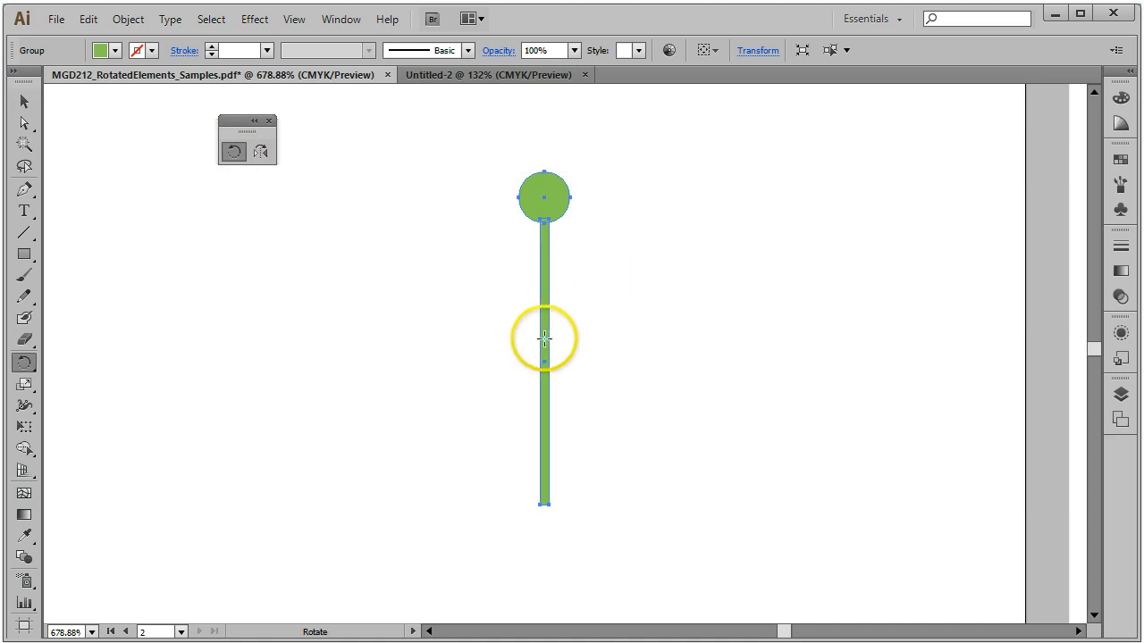
left_click(545, 415, "alt")
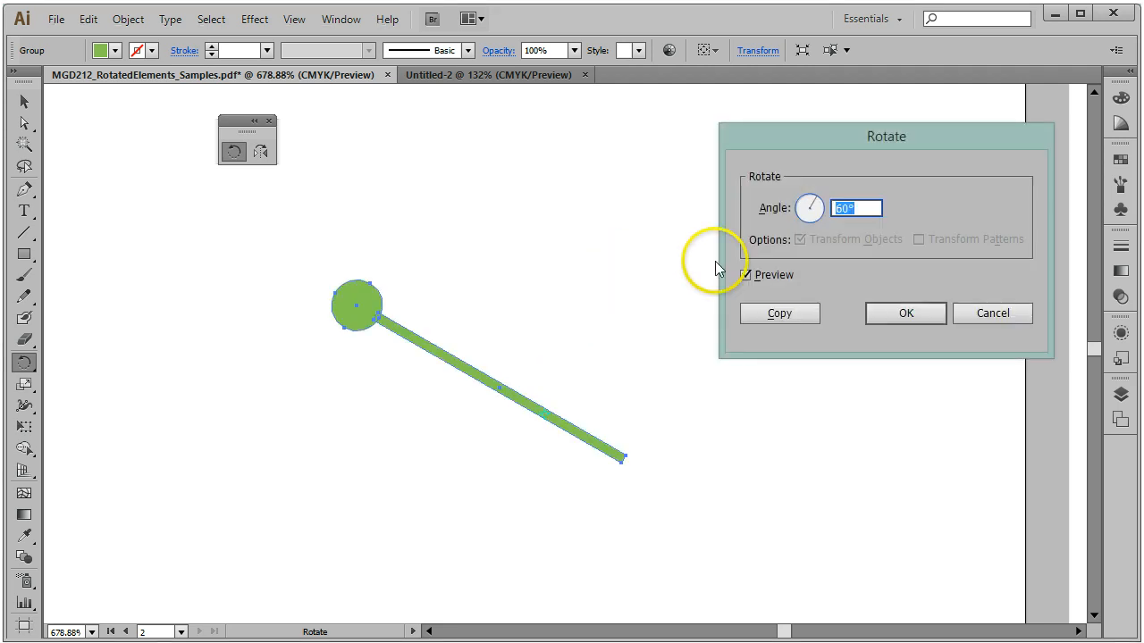
type("90")
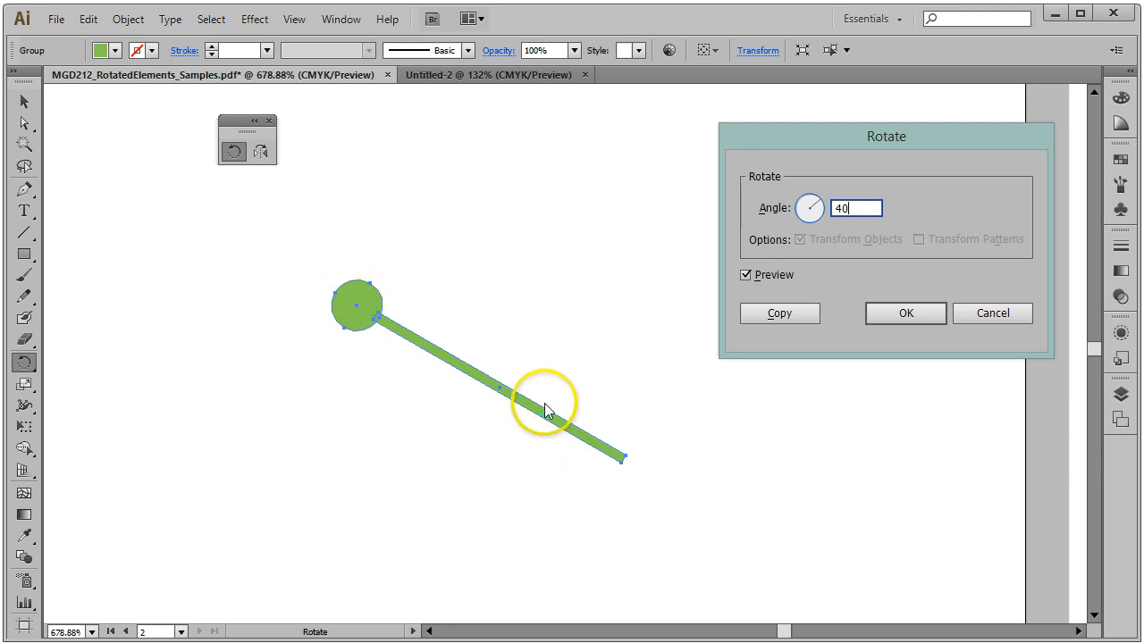
left_click(791, 316)
- Repeat the 40° rotated copy of the green pin seven more times with Transform Again to complete a nine-armed burst
key("ctrl")
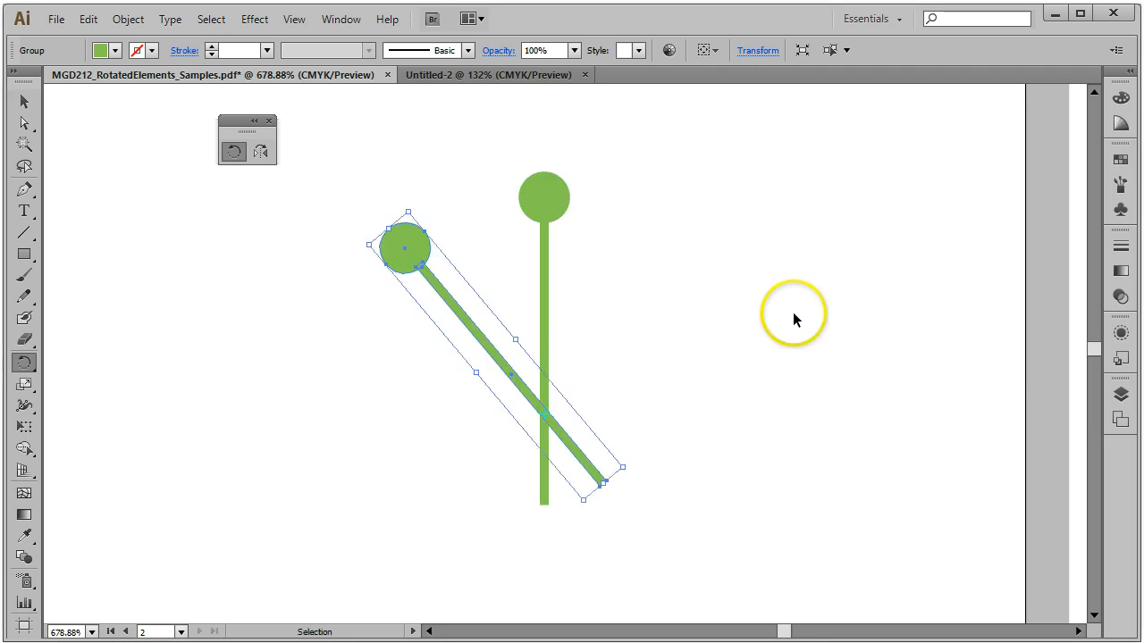
key("ctrl+d")
key("ctrl+d")
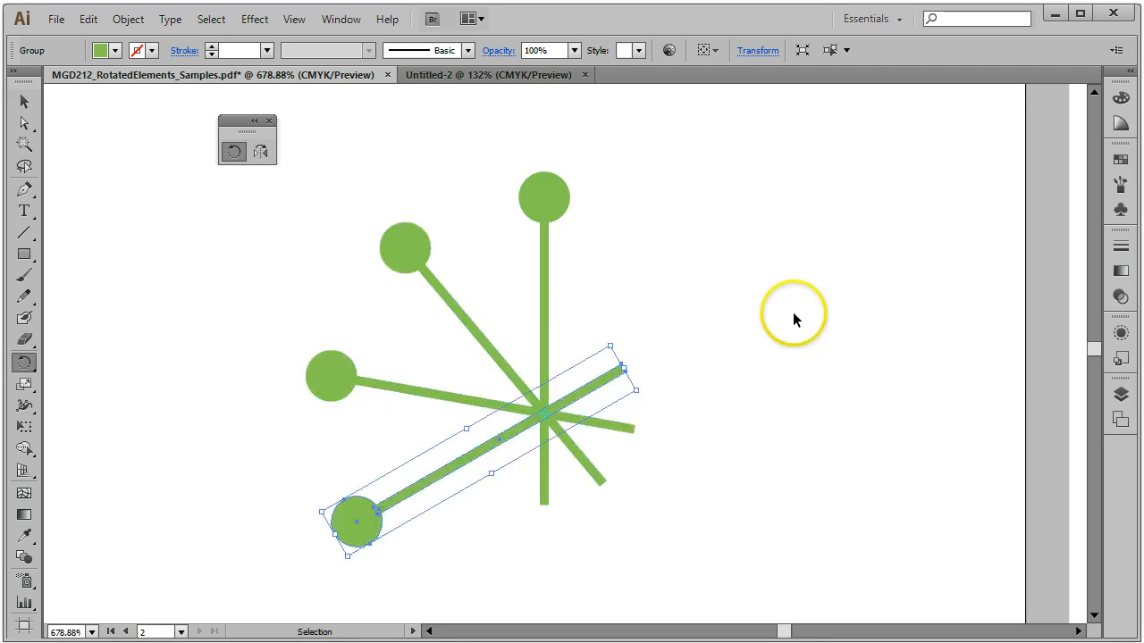
key("ctrl+d")
key("ctrl+d")
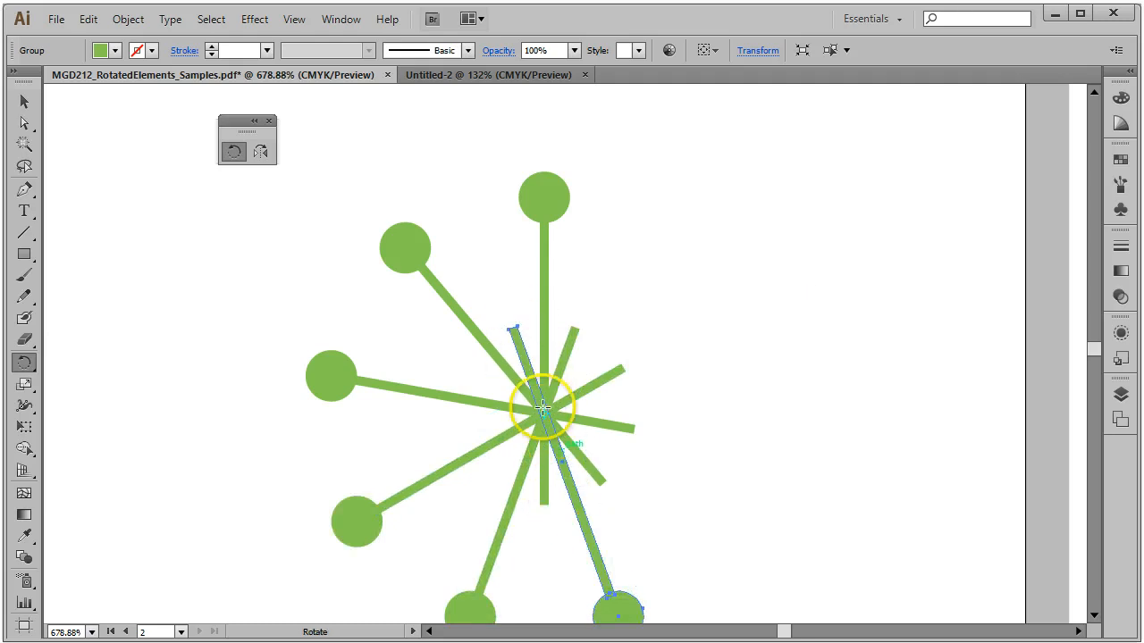
left_click_drag(542, 408, 787, 449)
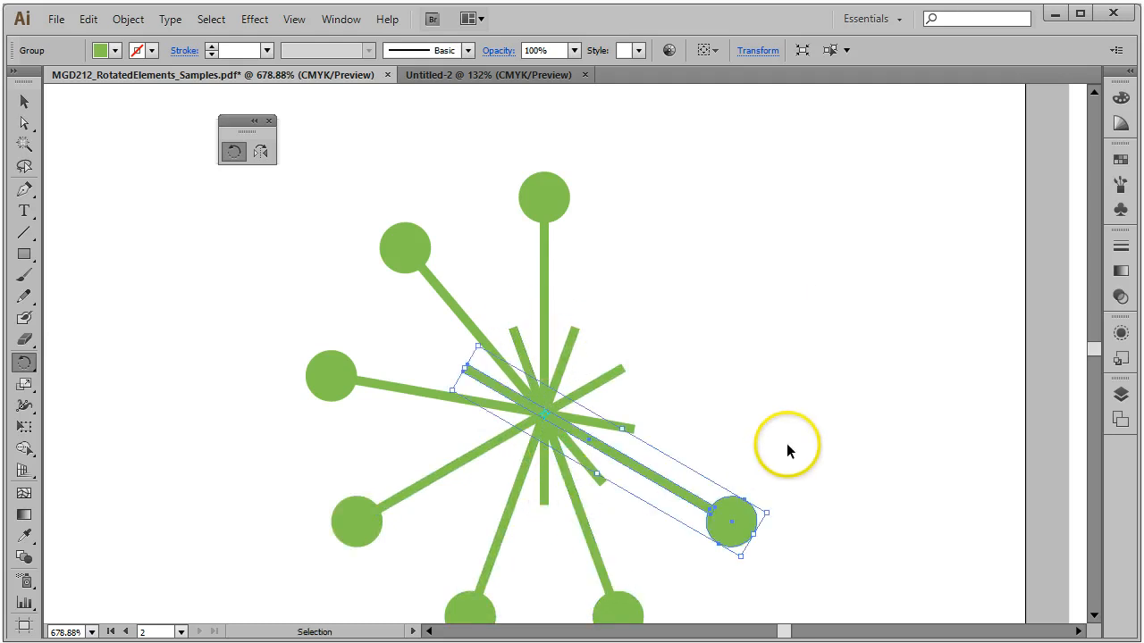
key("ctrl+d")
key("ctrl+d")
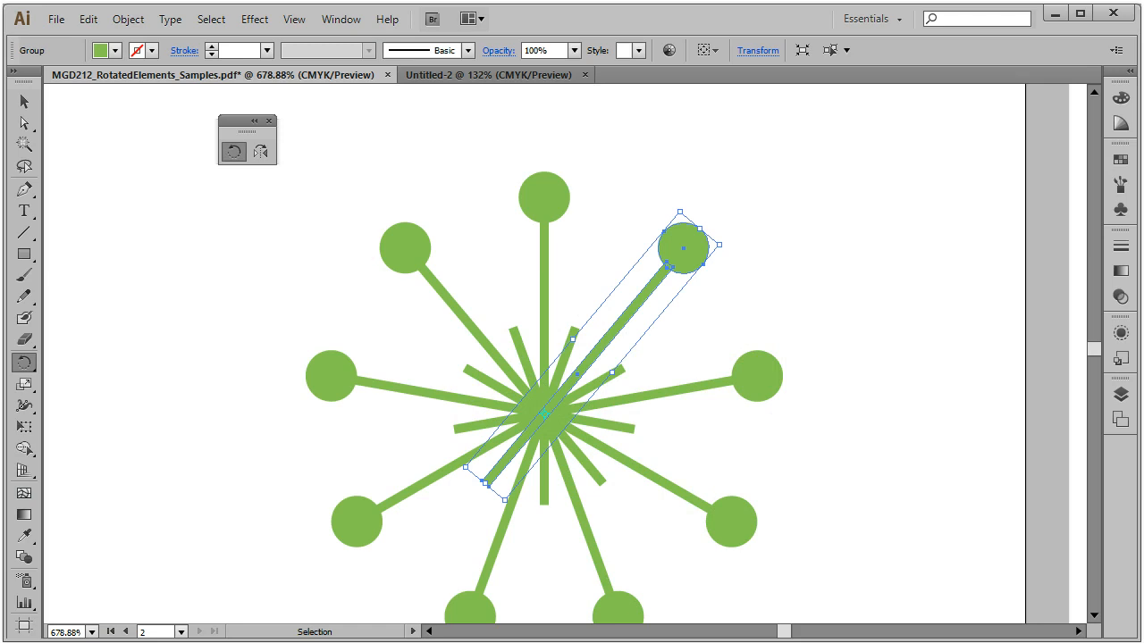
- Group all nine green pins into one burst object and deselect it
left_click(24, 101)
left_click(751, 197)
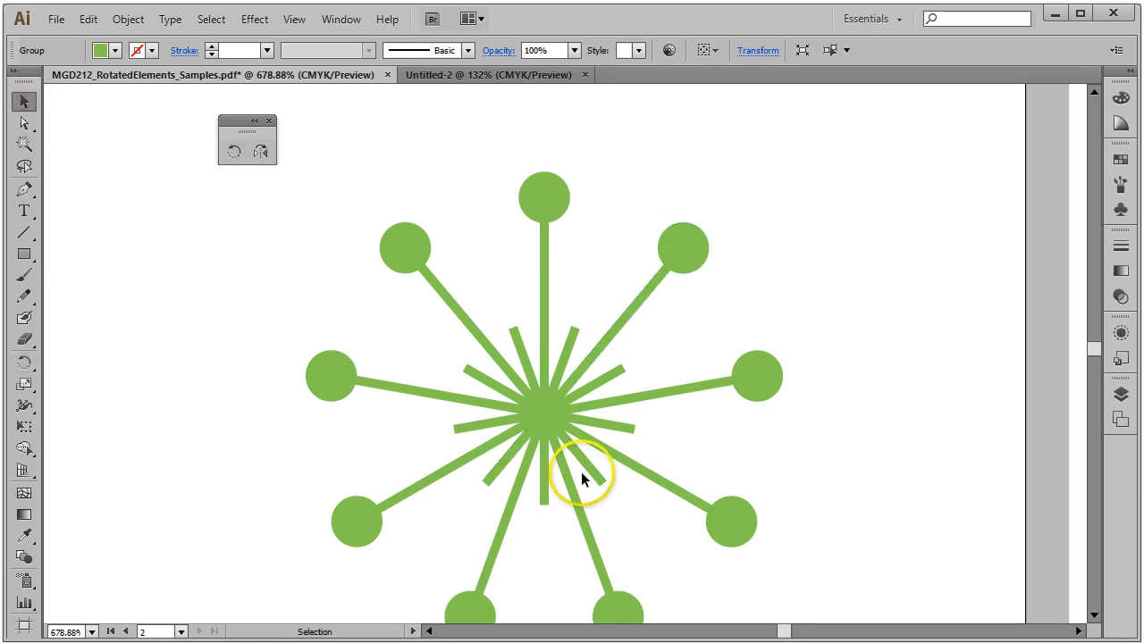
left_click_drag(313, 177, 789, 586)
key("ctrl+g")
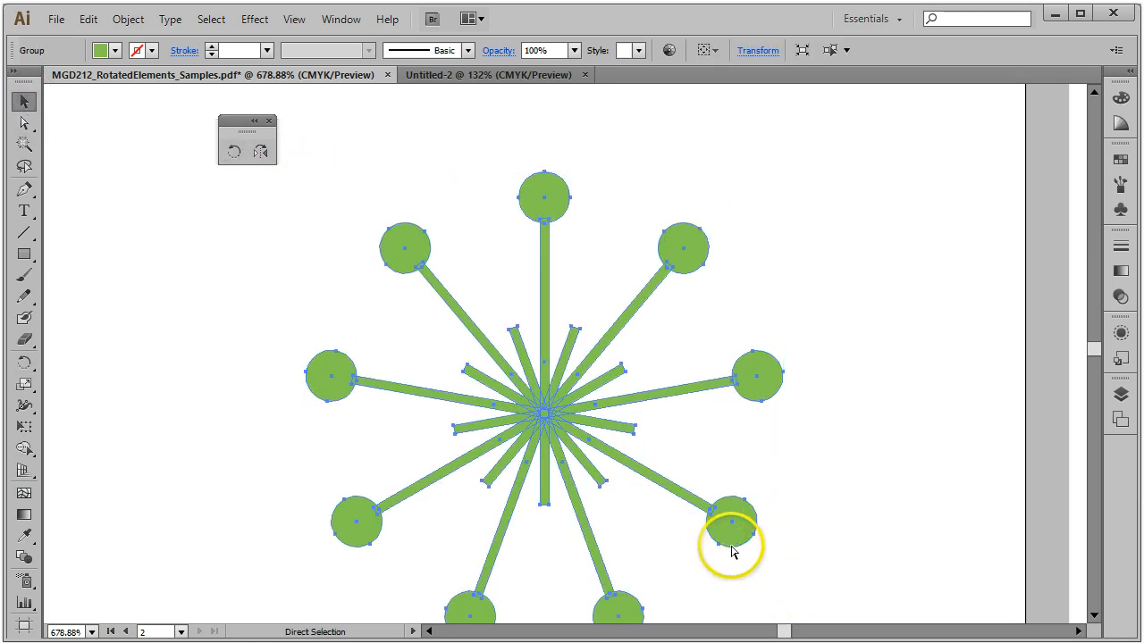
left_click(294, 19)
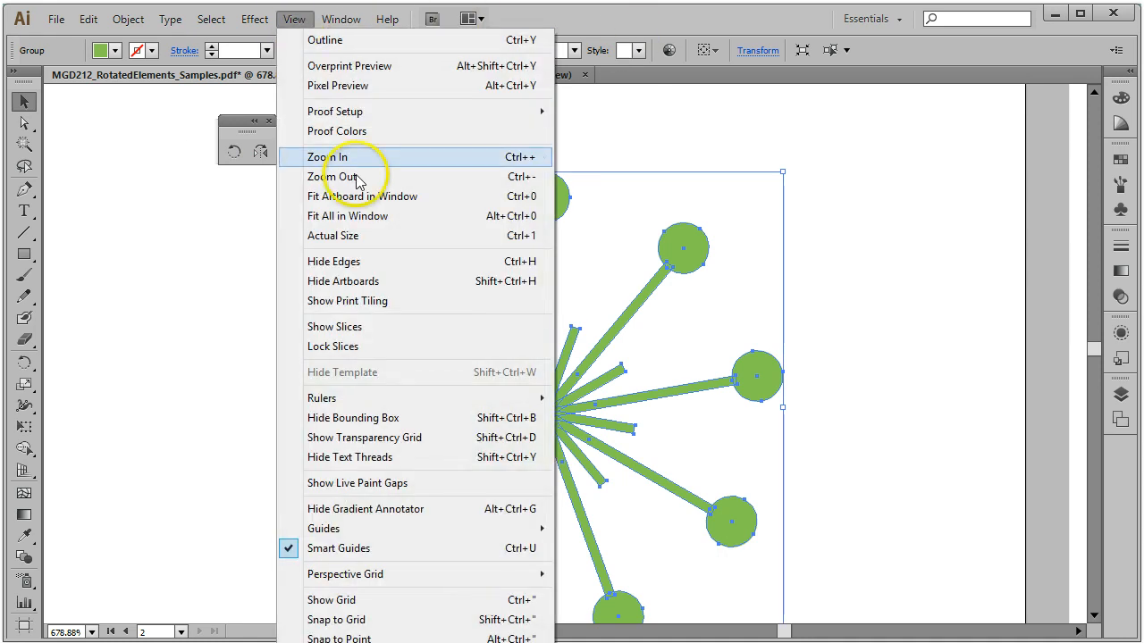
left_click(372, 190)
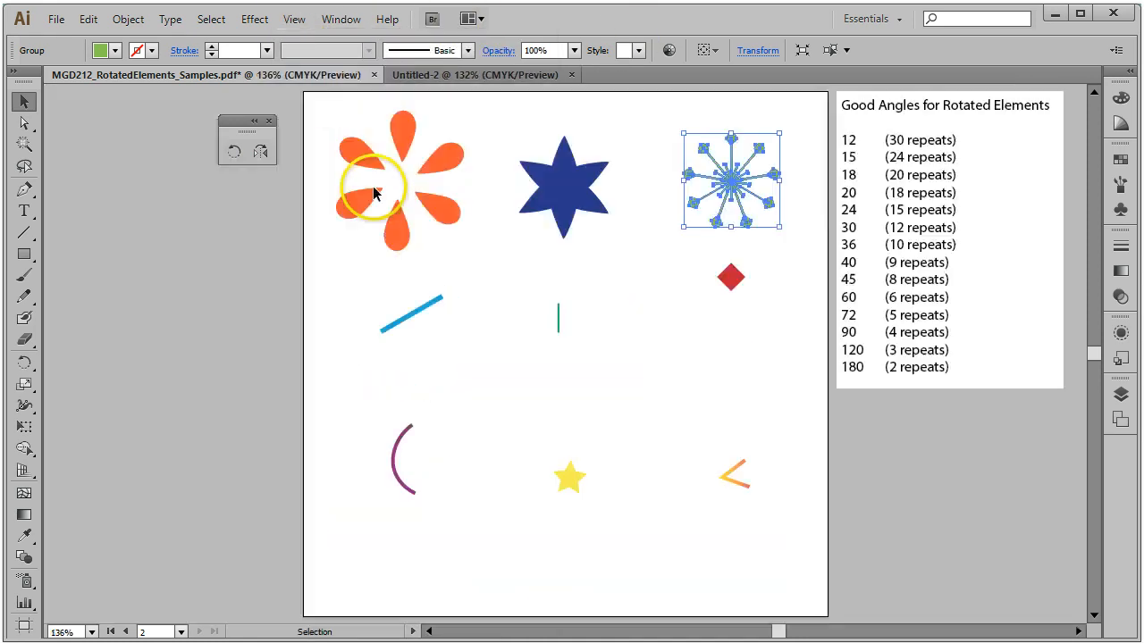
left_click(635, 388)
- Create a copy of the slanted light blue bar rotated 36° about a point just below the bar
left_click(411, 314)
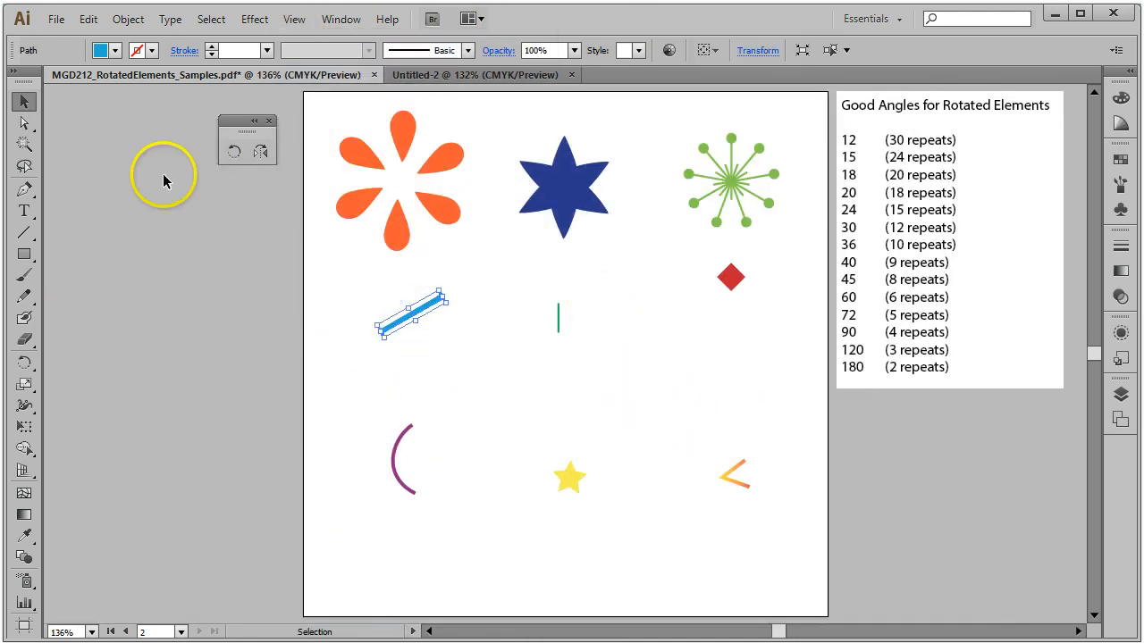
left_click(233, 152)
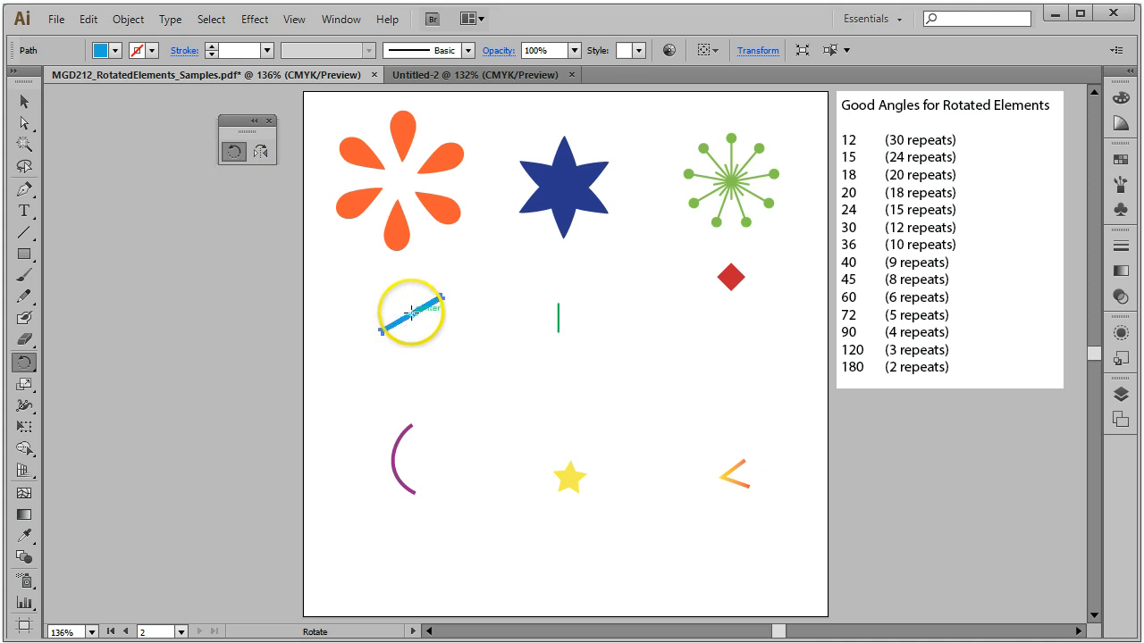
left_click(420, 362, "alt")
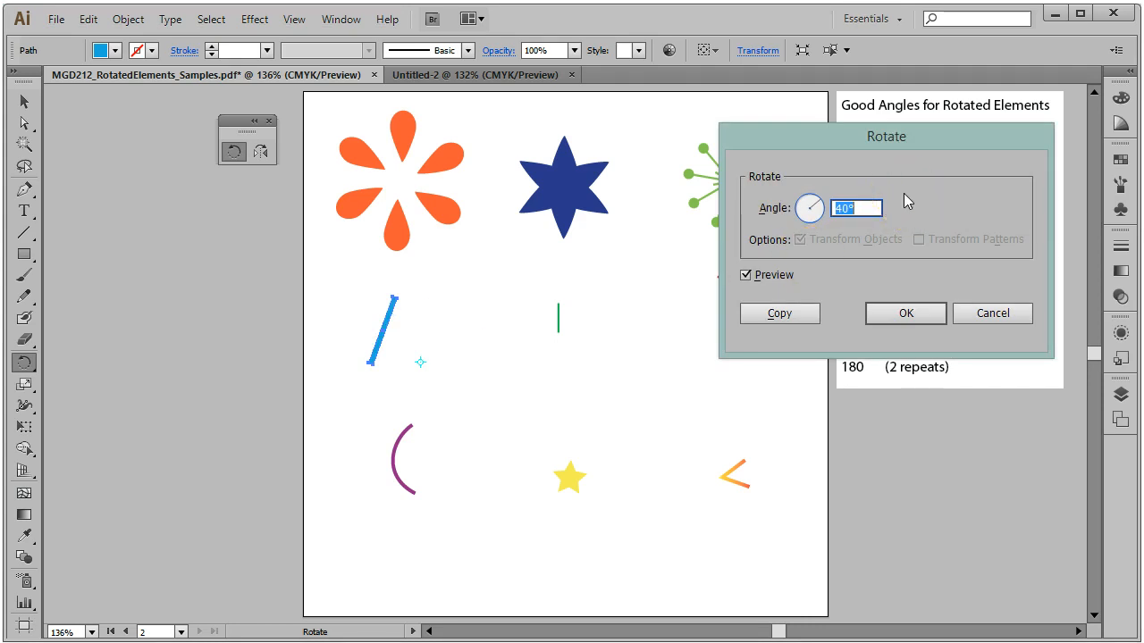
type("36")
left_click(792, 318)
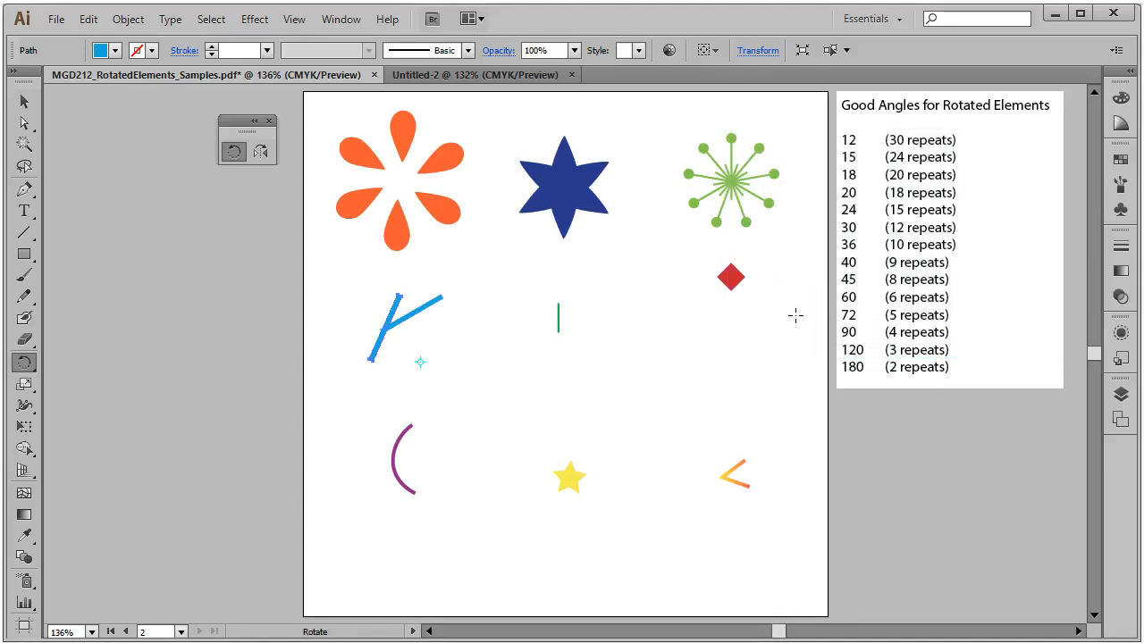
- Repeat the rotated copy of the light blue bar eight more times with Transform Again to complete a ten-bar ring
key("ctrl+d")
key("ctrl+d")
key("ctrl+d")
key("ctrl+d")
key("ctrl+d")
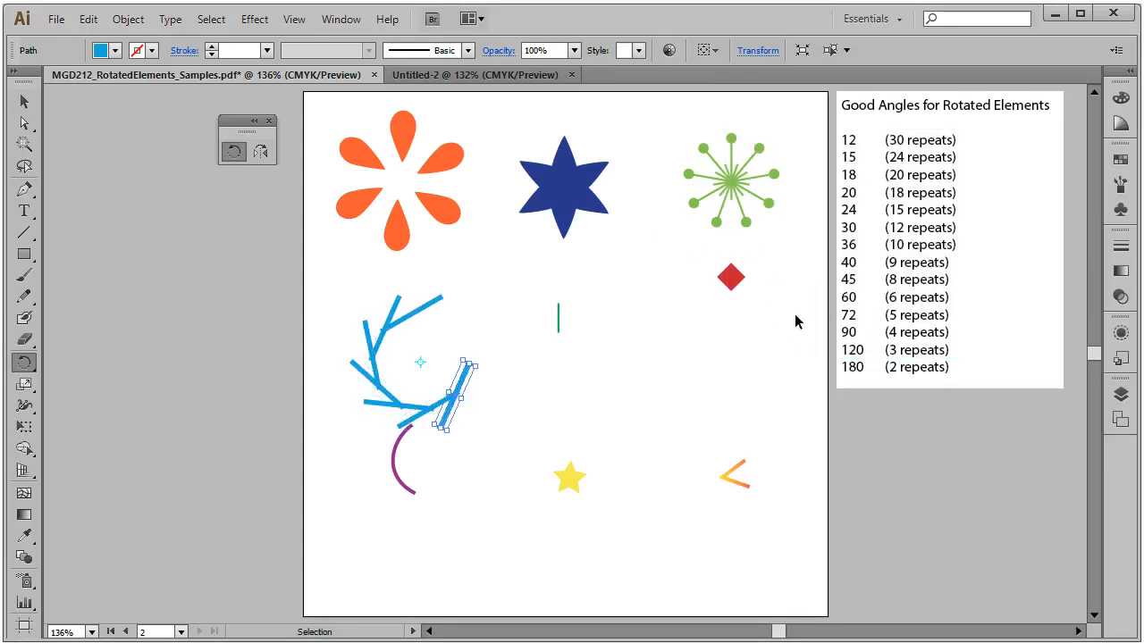
key("ctrl+d")
key("ctrl+d")
key("ctrl+d")
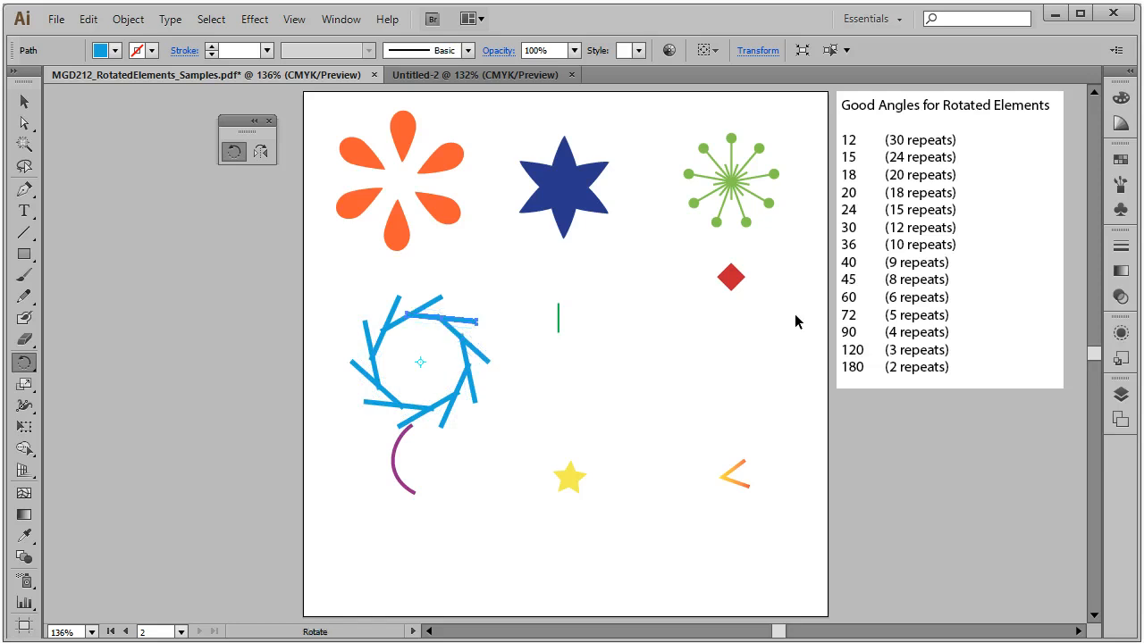
- Move the purple arc down about 0.32 in so it clears the light blue ring
left_click(24, 101)
left_click(396, 441)
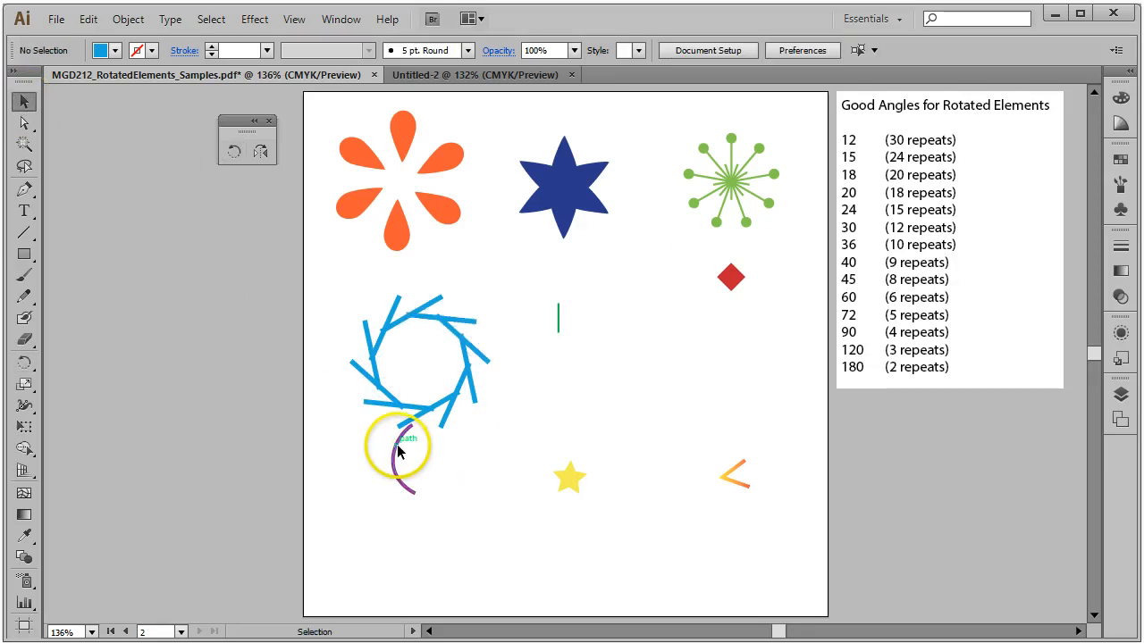
left_click_drag(396, 451, 398, 482)
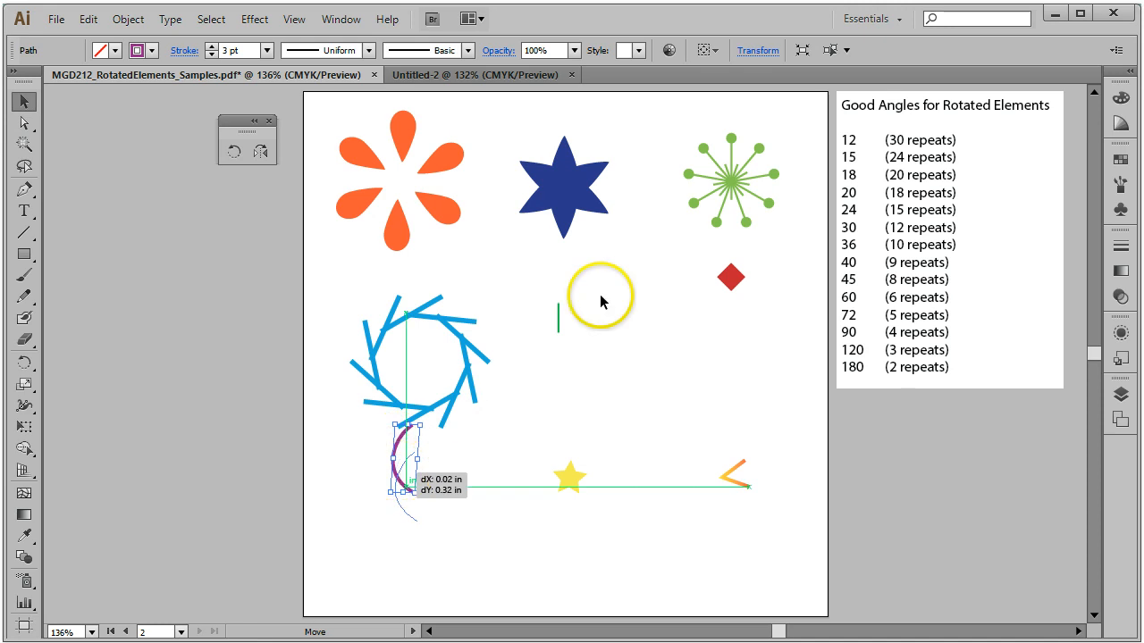
- Create a copy of the short dark green line rotated 12° about a point just below the line
left_click(557, 317)
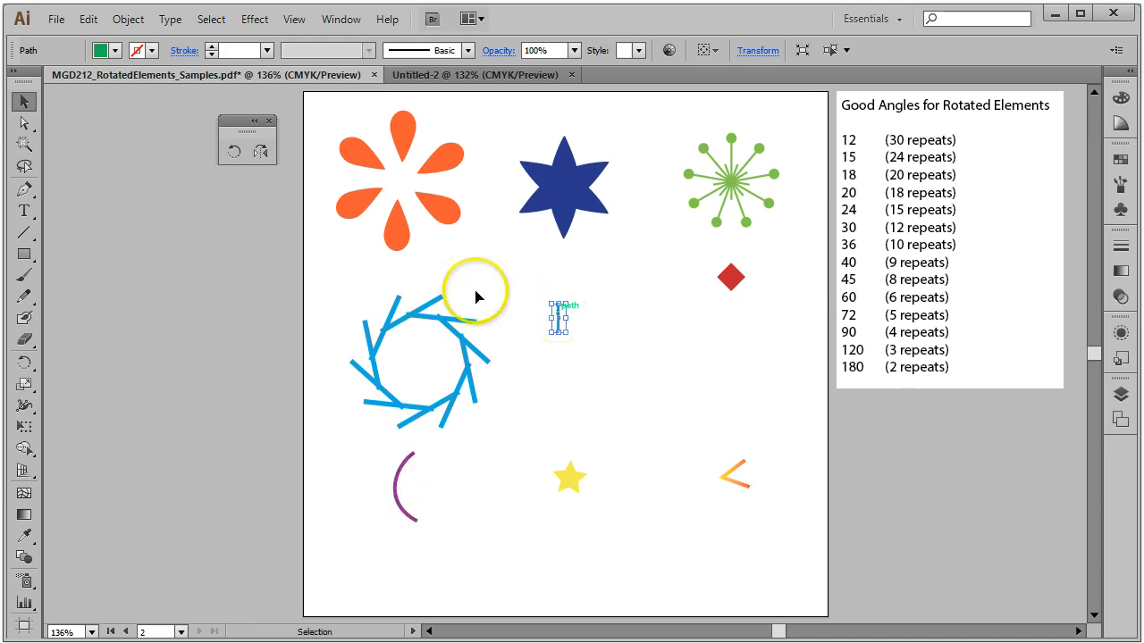
left_click(24, 362)
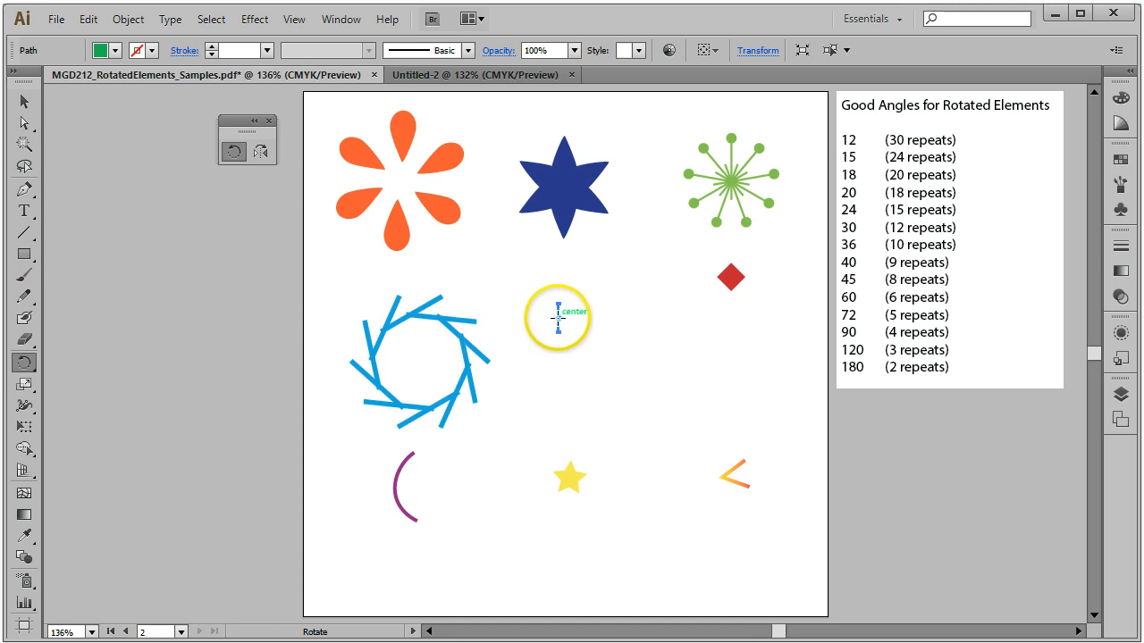
left_click_drag(559, 317, 560, 368)
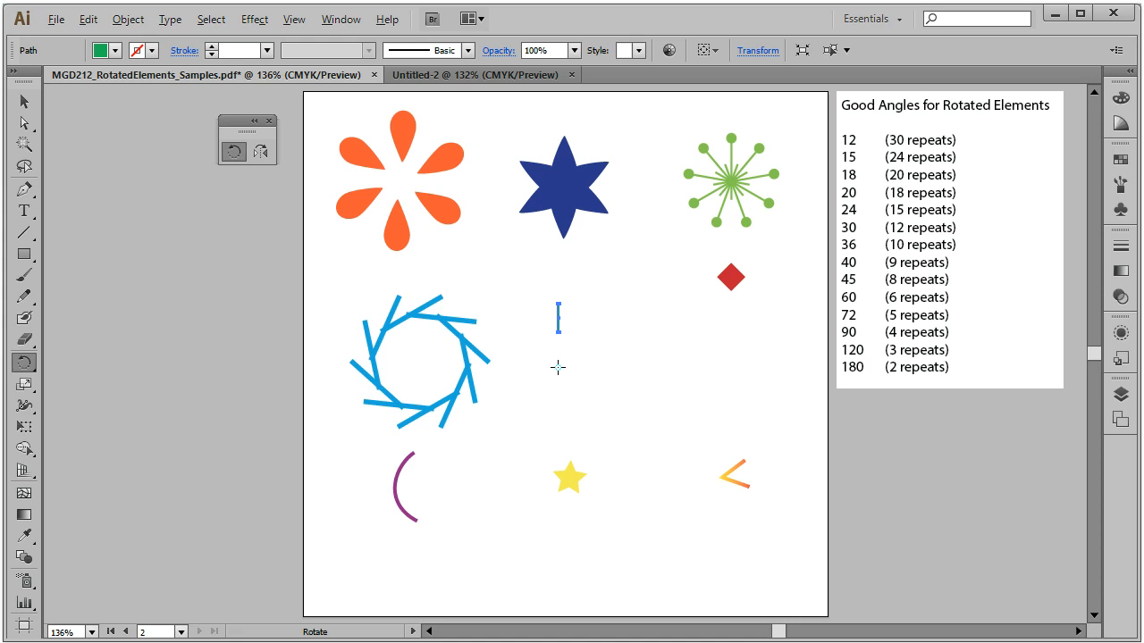
left_click(558, 367, "alt")
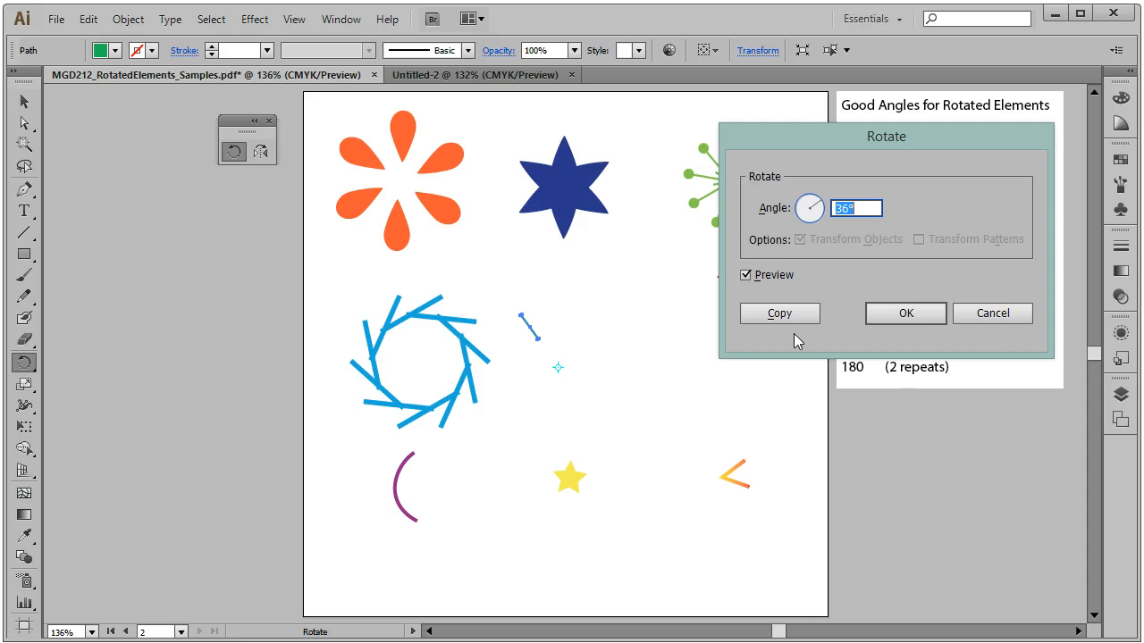
type("12")
left_click(776, 314)
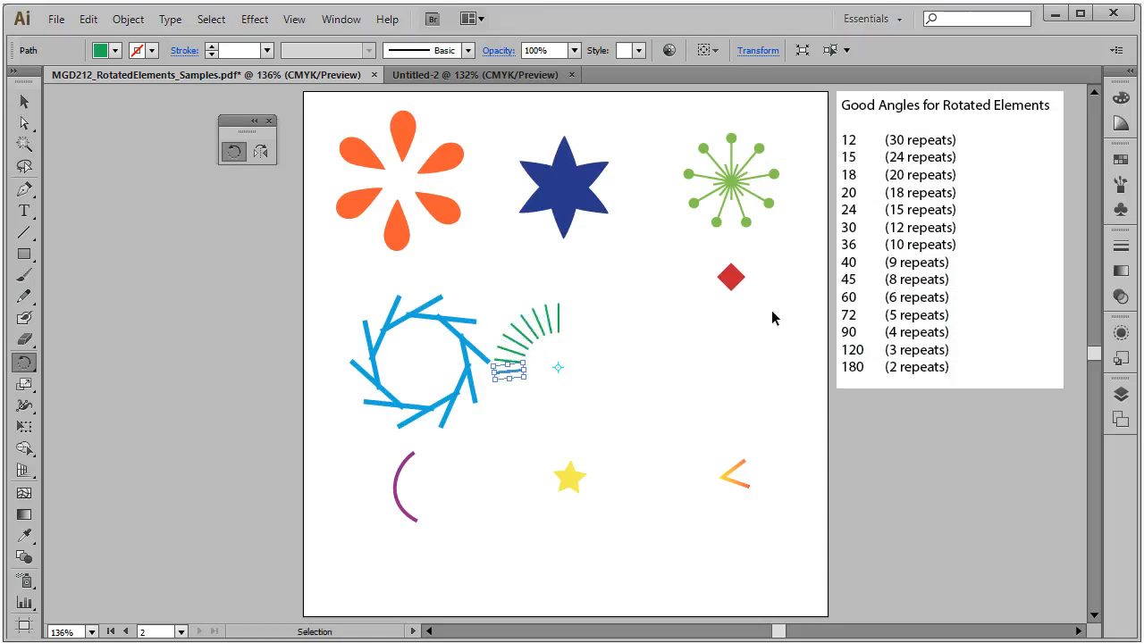
- Repeat the rotated copy of the green line with Transform Again to complete a thirty-line ring, and deselect it
key("ctrl+d")
key("ctrl+d")
key("ctrl+d")
key("ctrl+d")
key("ctrl+d")
key("ctrl+d")
key("ctrl+d")
key("ctrl+d")
key("ctrl+d")
key("ctrl+d")
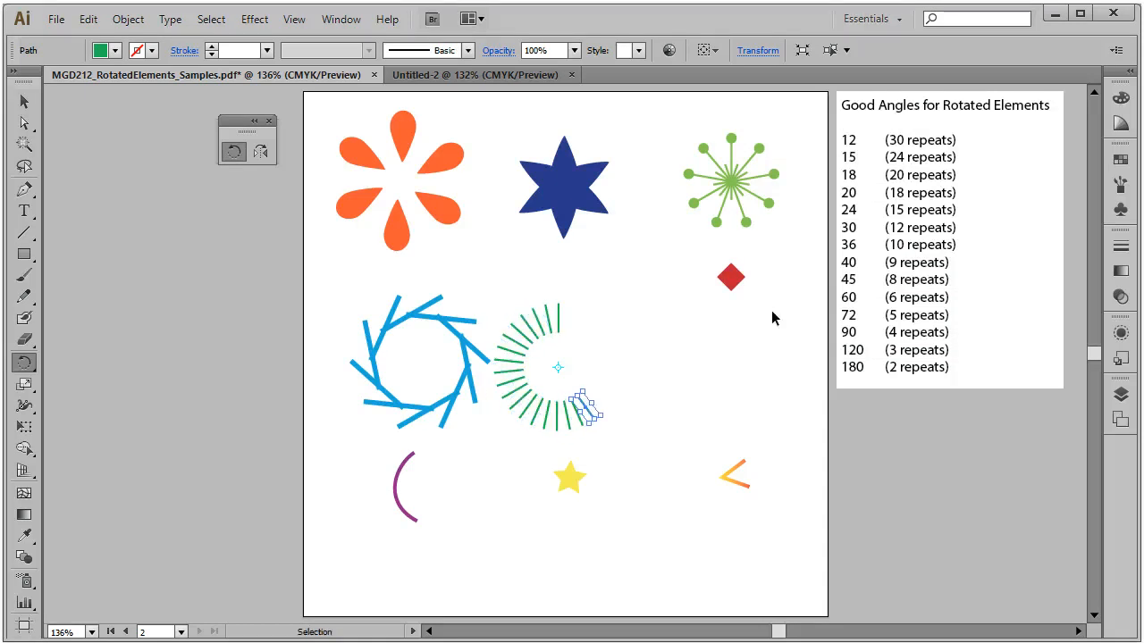
key("ctrl+d")
key("ctrl+d")
key("ctrl+d")
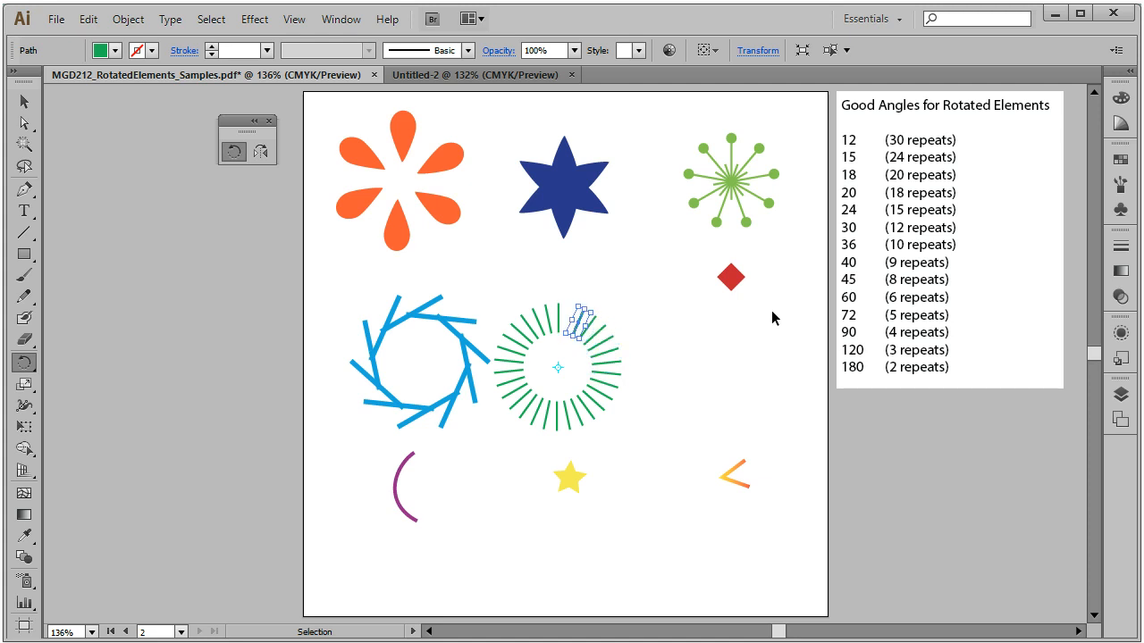
key("v")
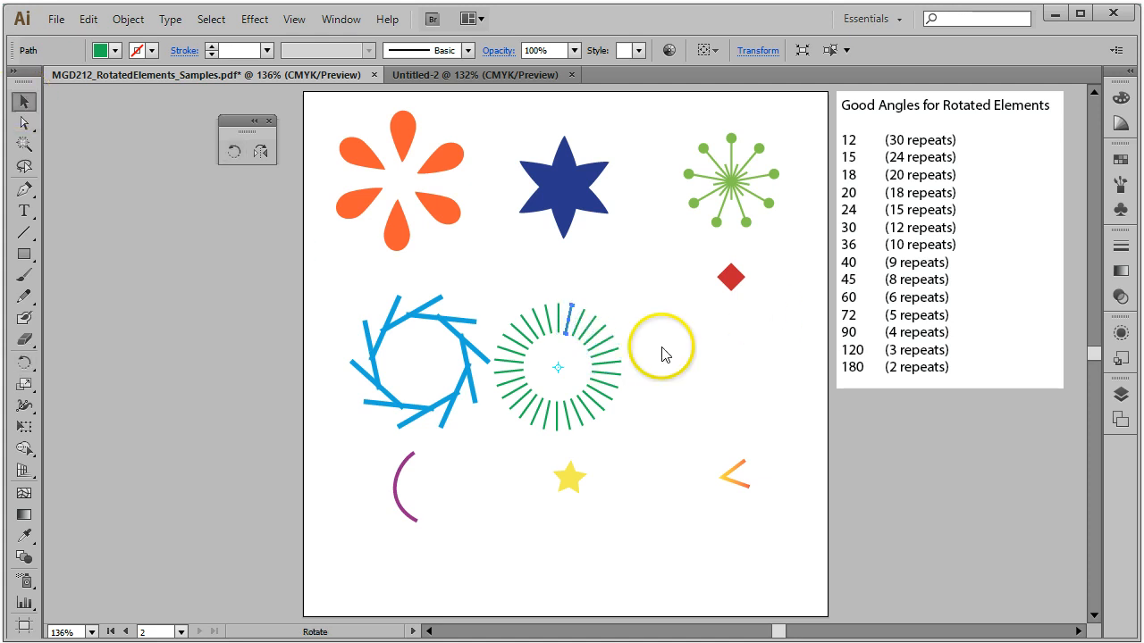
left_click(789, 358)
- Move the whole light blue bar ring left to clear the green line ring, and deselect it
left_click(733, 278)
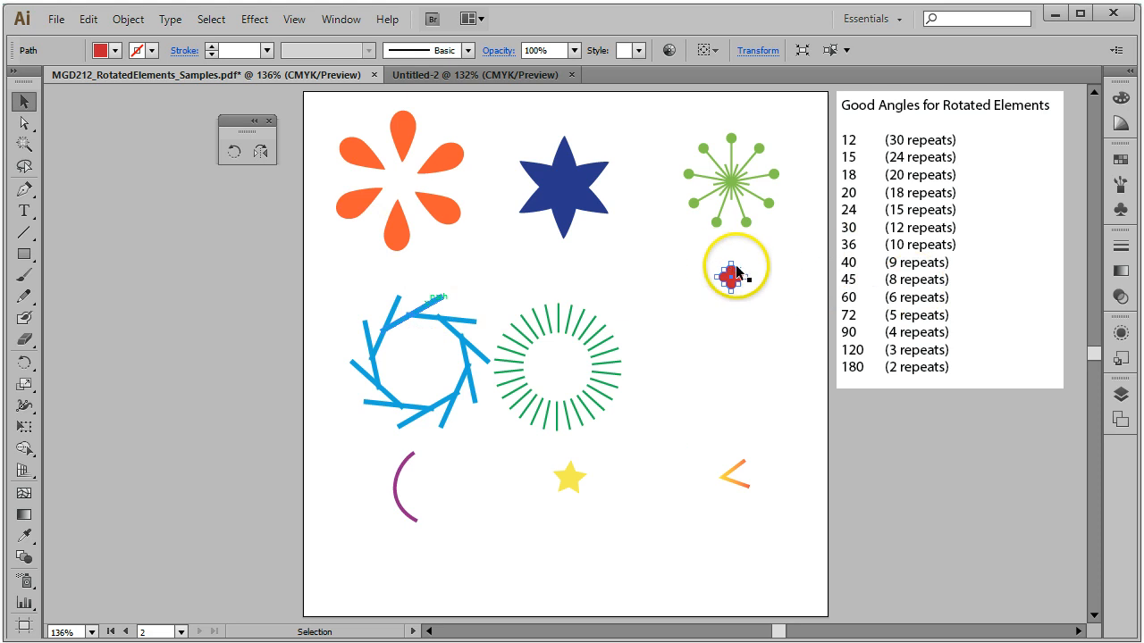
left_click_drag(349, 297, 425, 393)
left_click(690, 366)
- Create a copy of the red diamond rotated 45° about a point below the diamond
left_click(734, 279)
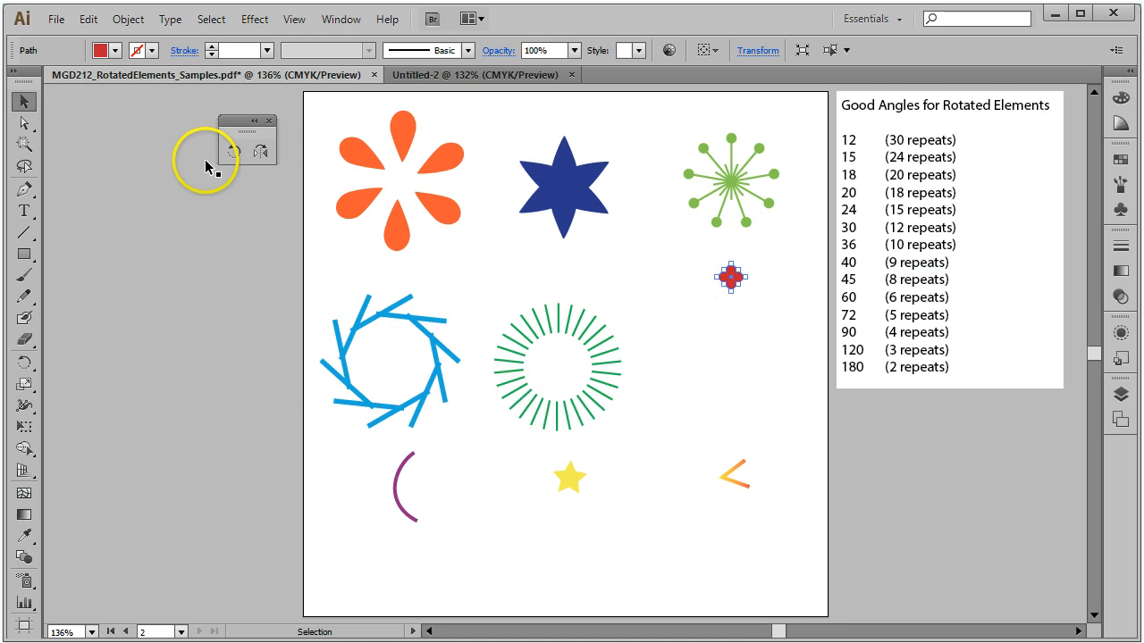
left_click(233, 151)
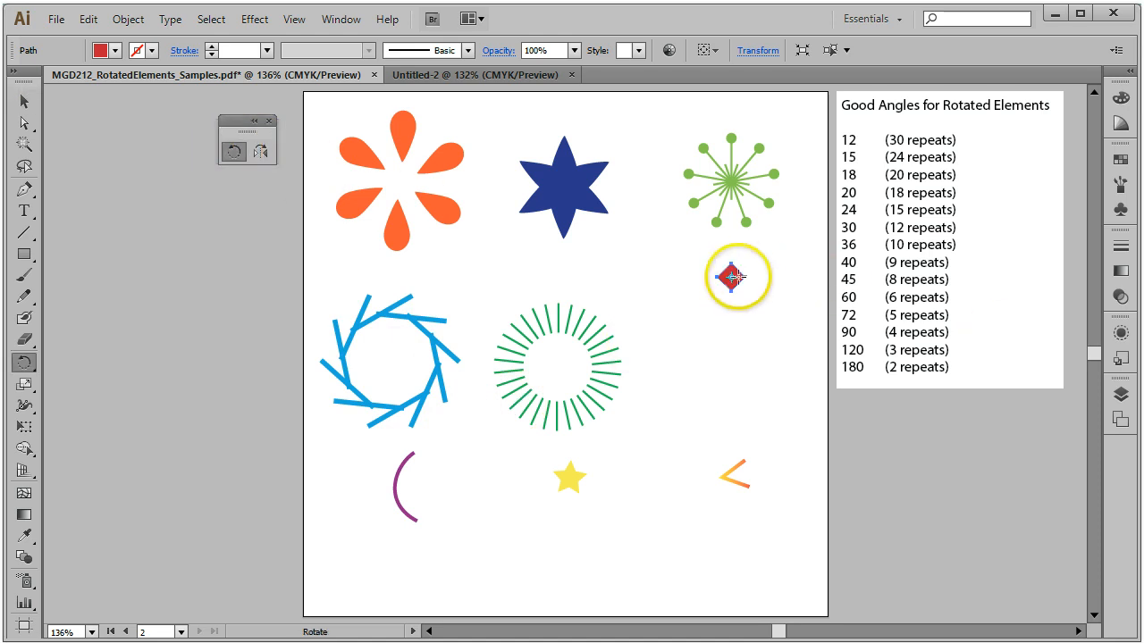
left_click(730, 349, "alt")
left_click_drag(889, 135, 992, 136)
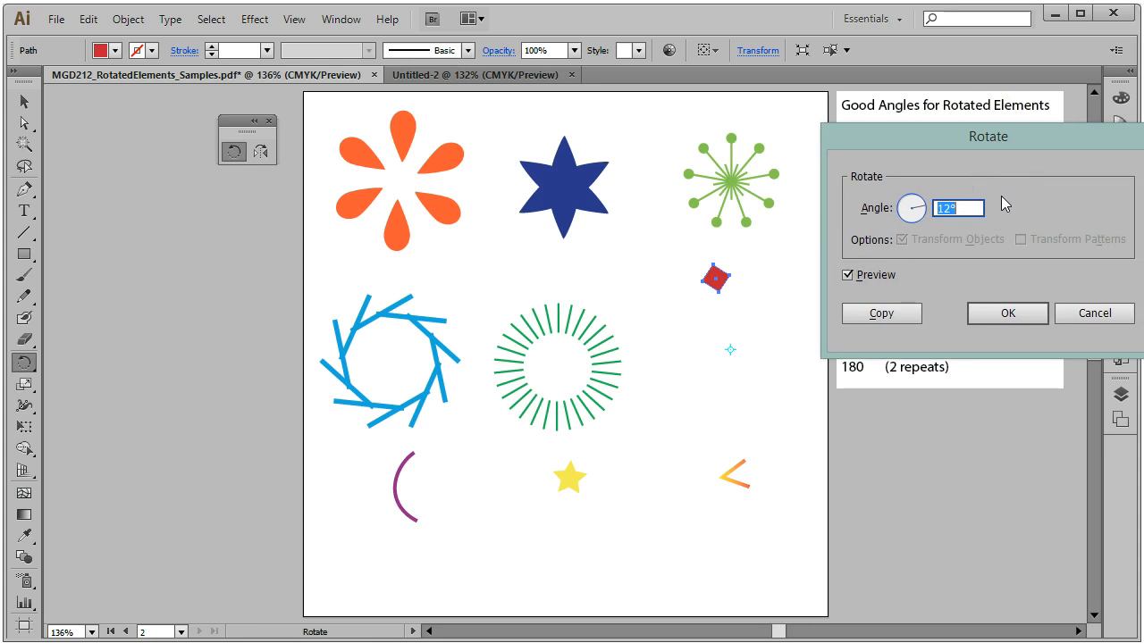
type("45")
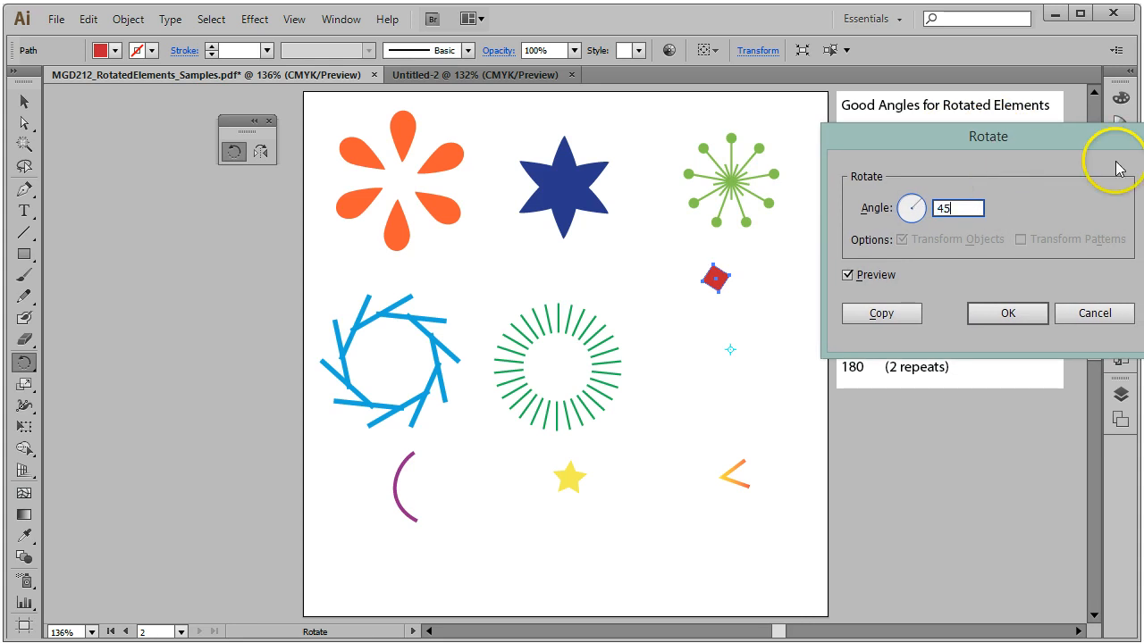
left_click(847, 275)
left_click(847, 275)
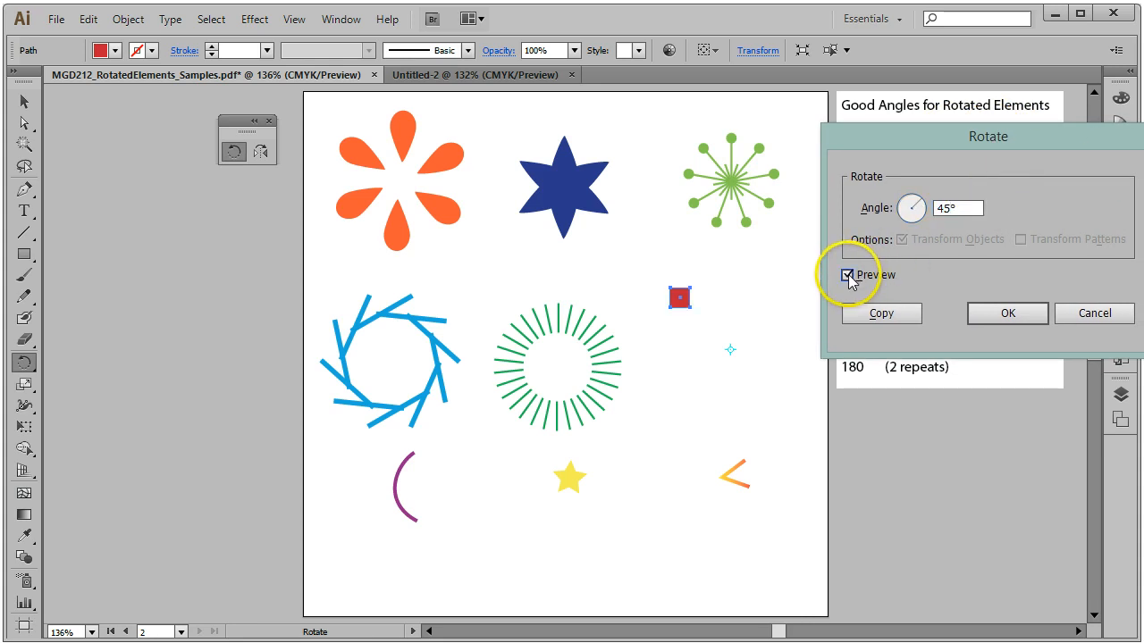
left_click(883, 313)
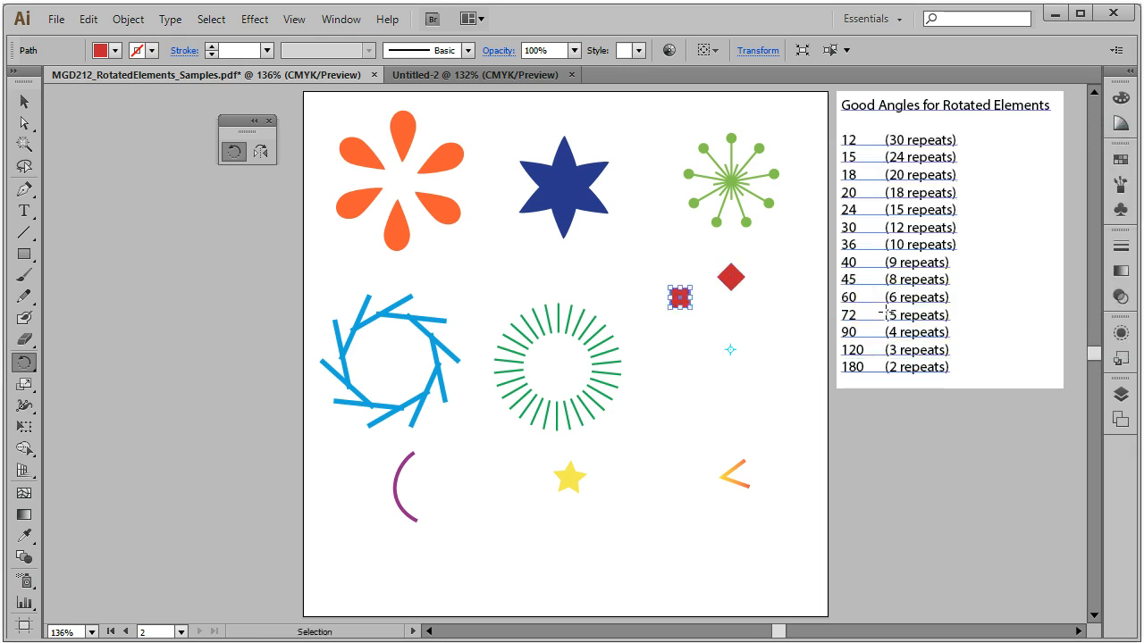
- Repeat the rotated copy of the red diamond six more times with Transform Again to complete an eight-piece ring
key("ctrl+d")
key("ctrl+d")
key("ctrl+d")
key("ctrl+d")
key("ctrl+d")
key("ctrl+d")
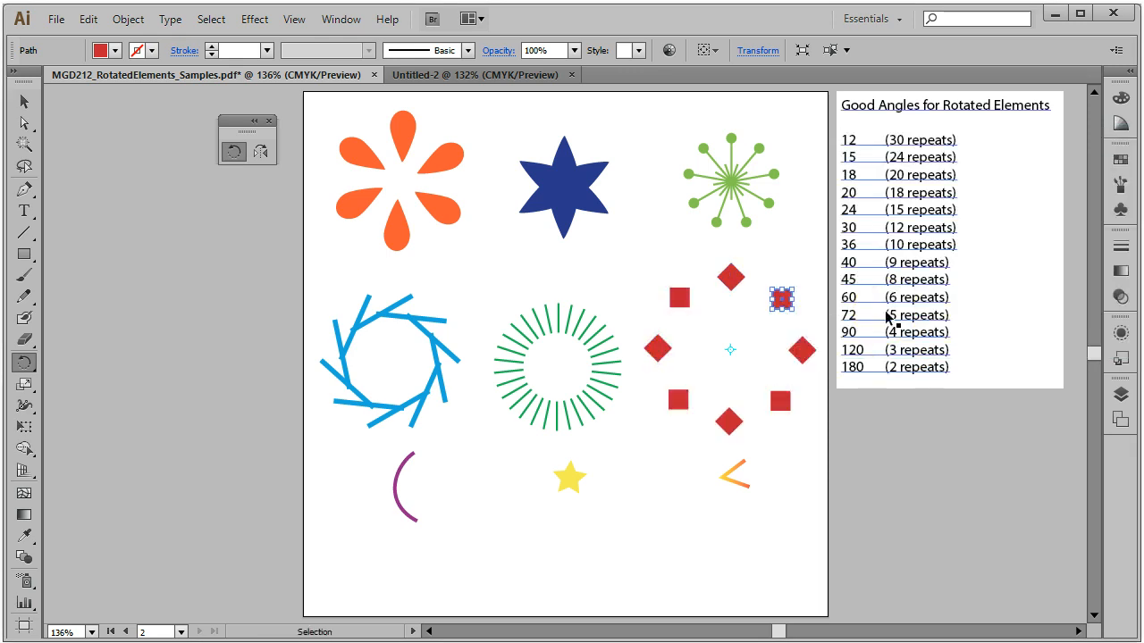
- Select all eight red pieces of the ring and group them
left_click(23, 101)
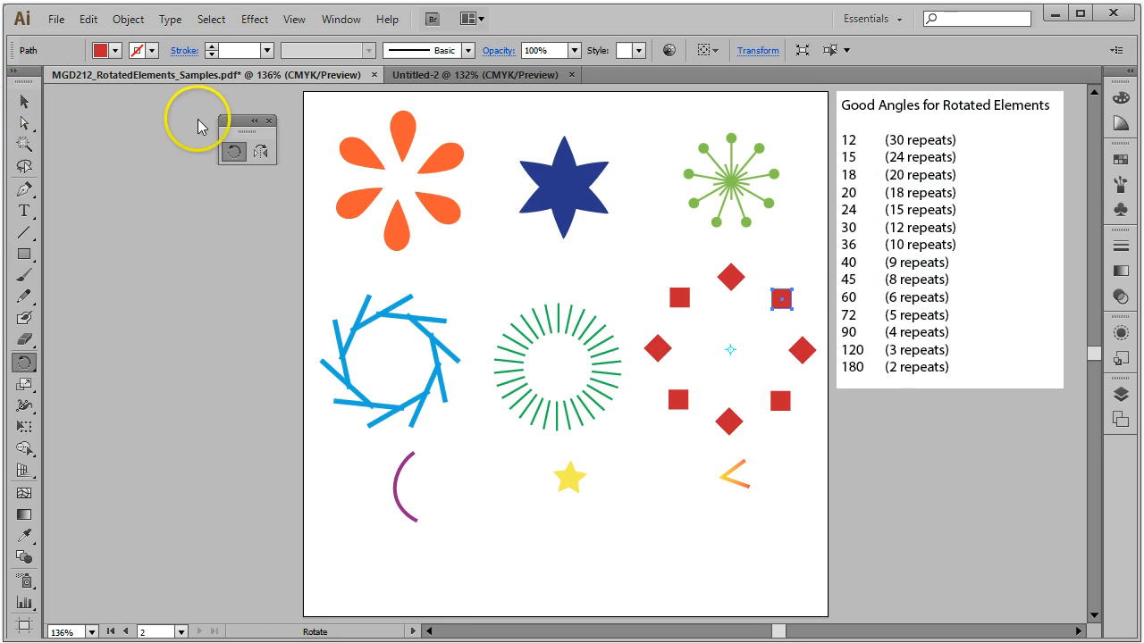
left_click(731, 278)
left_click(781, 299, "shift")
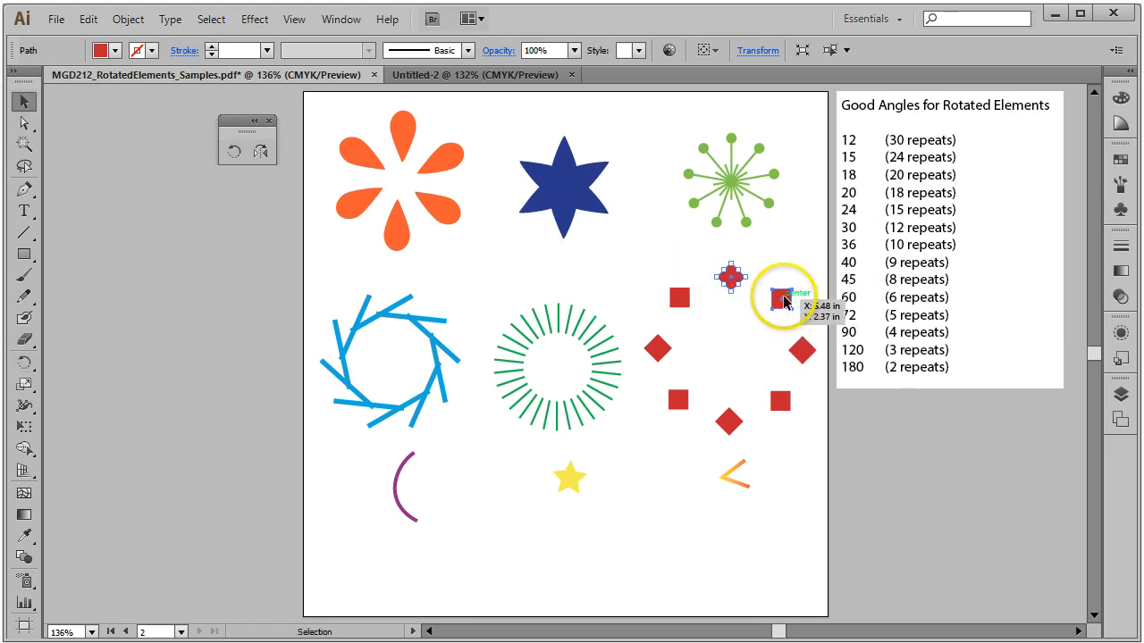
left_click(801, 350, "shift")
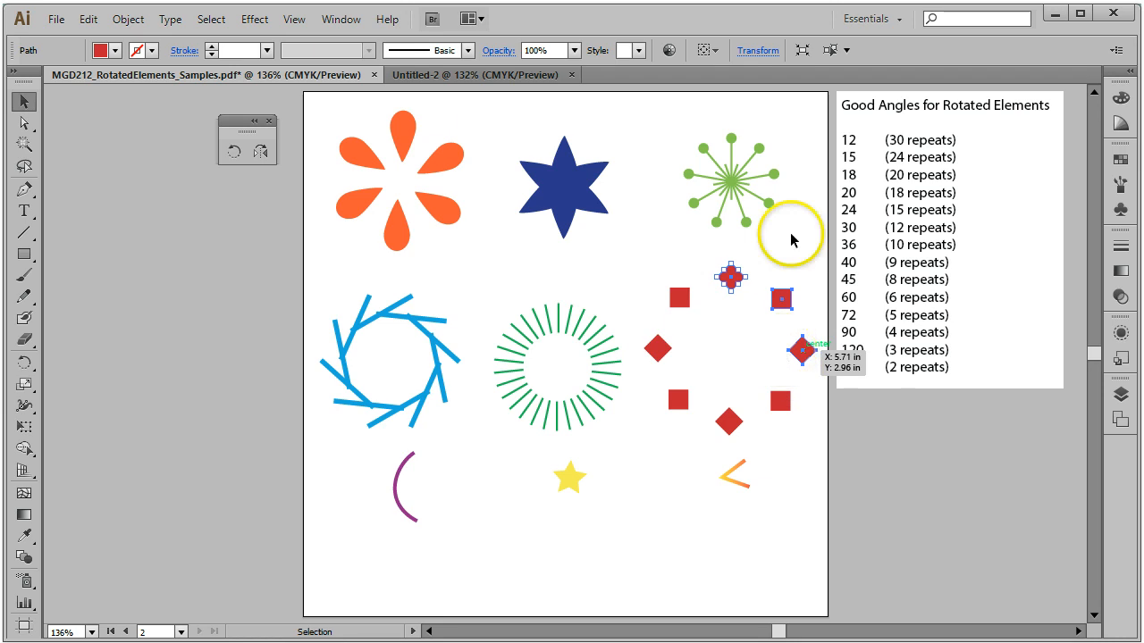
left_click(658, 349, "shift")
left_click(679, 297, "shift")
left_click_drag(643, 261, 815, 424)
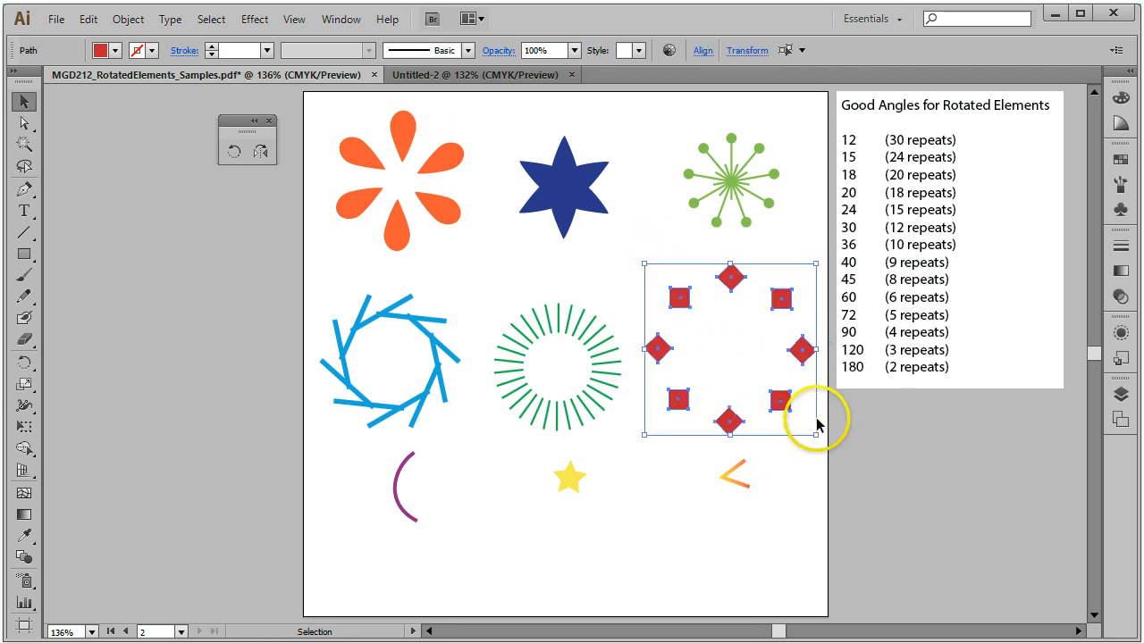
key("ctrl+g")
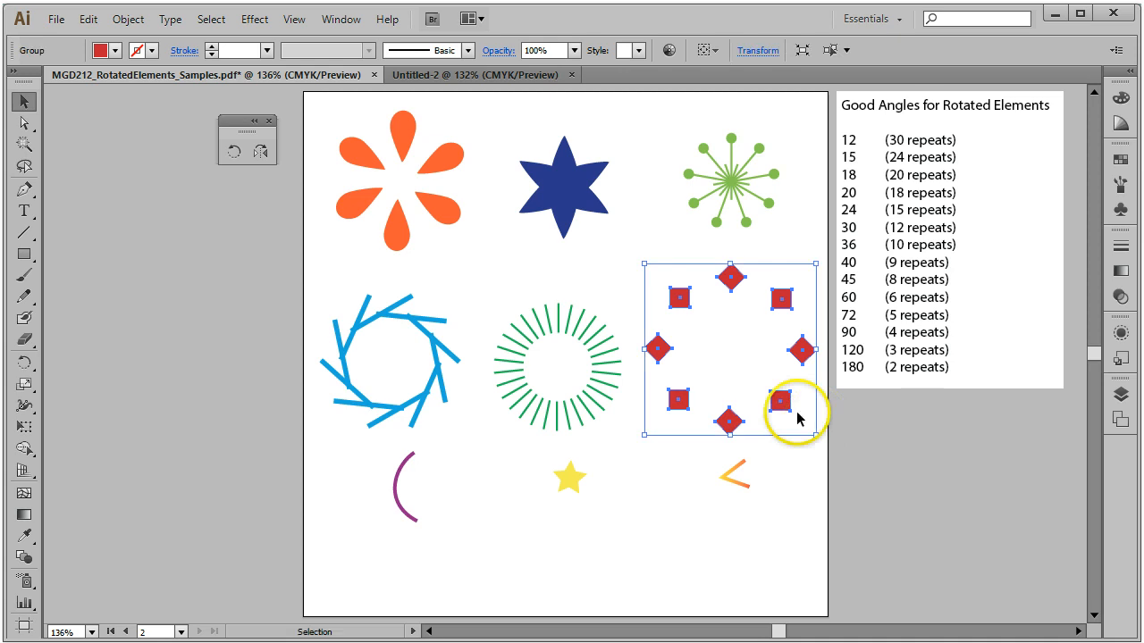
- Copy the red ring group and paste the duplicate directly in front of the original
left_click(89, 18)
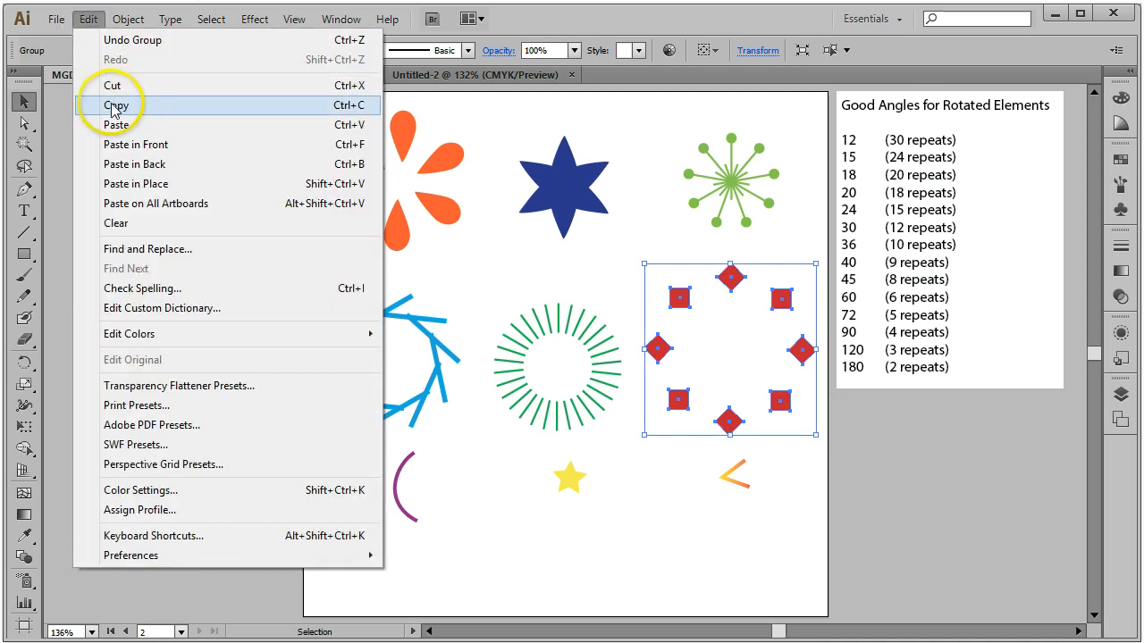
left_click(112, 106)
left_click(89, 19)
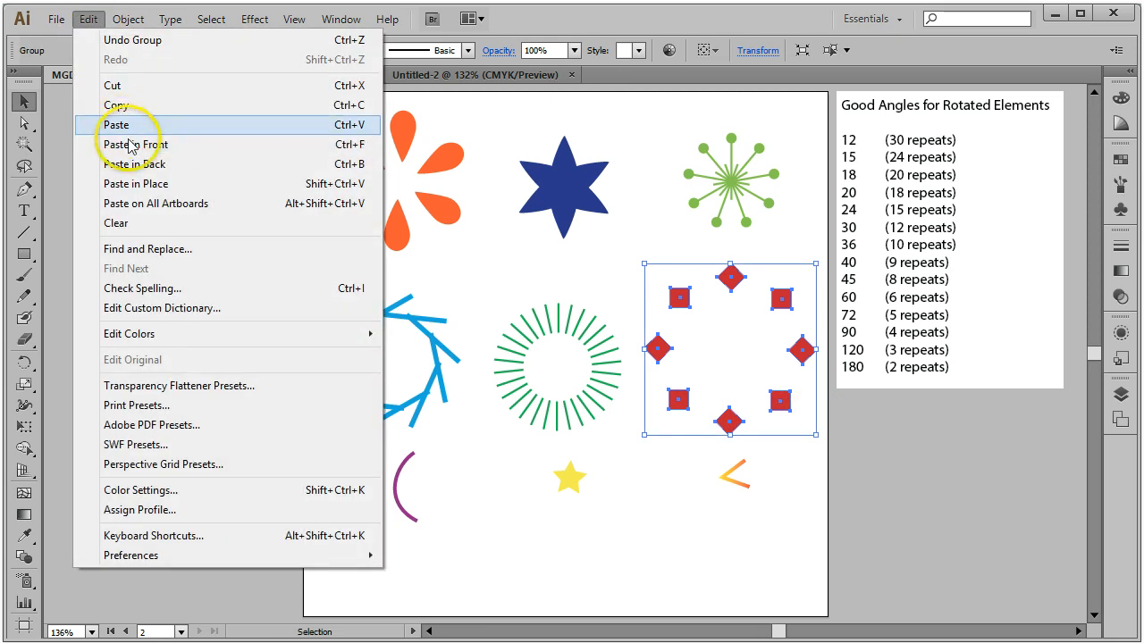
left_click(132, 146)
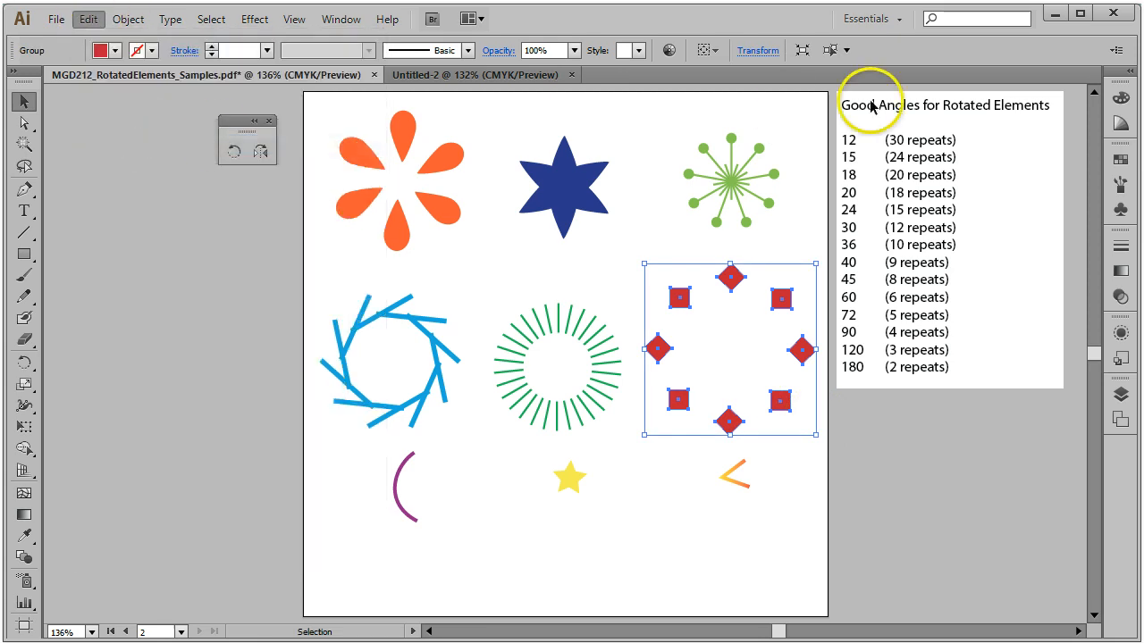
- Scale the duplicate red ring proportionally to 1.5 in wide and rotate it about 22° so its pieces sit between the outer ones
left_click(759, 51)
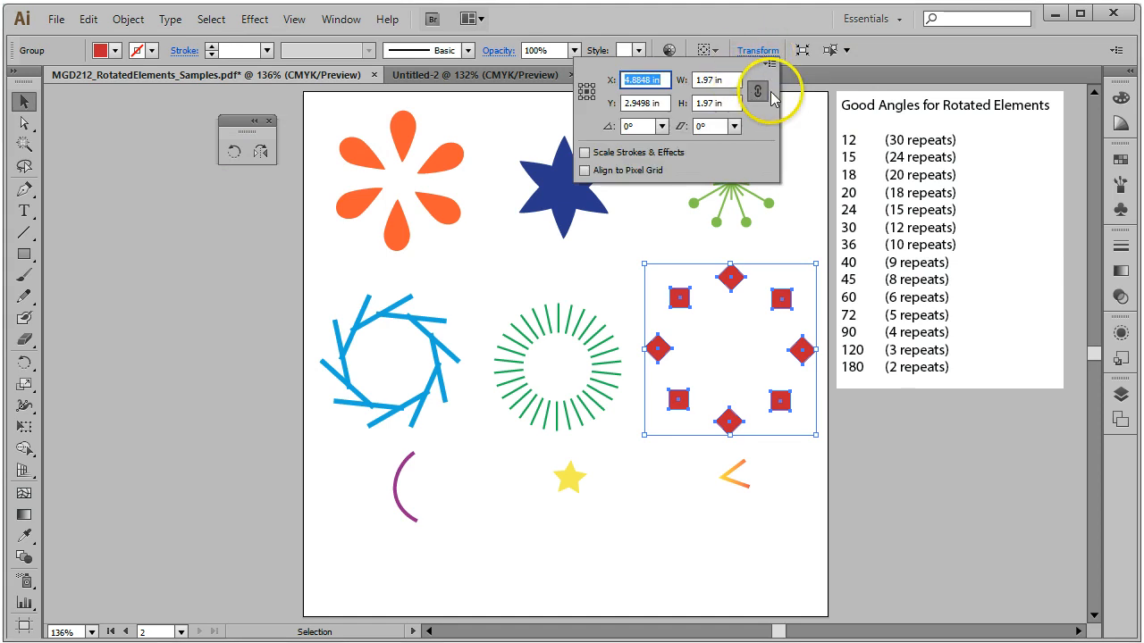
double_click(706, 79)
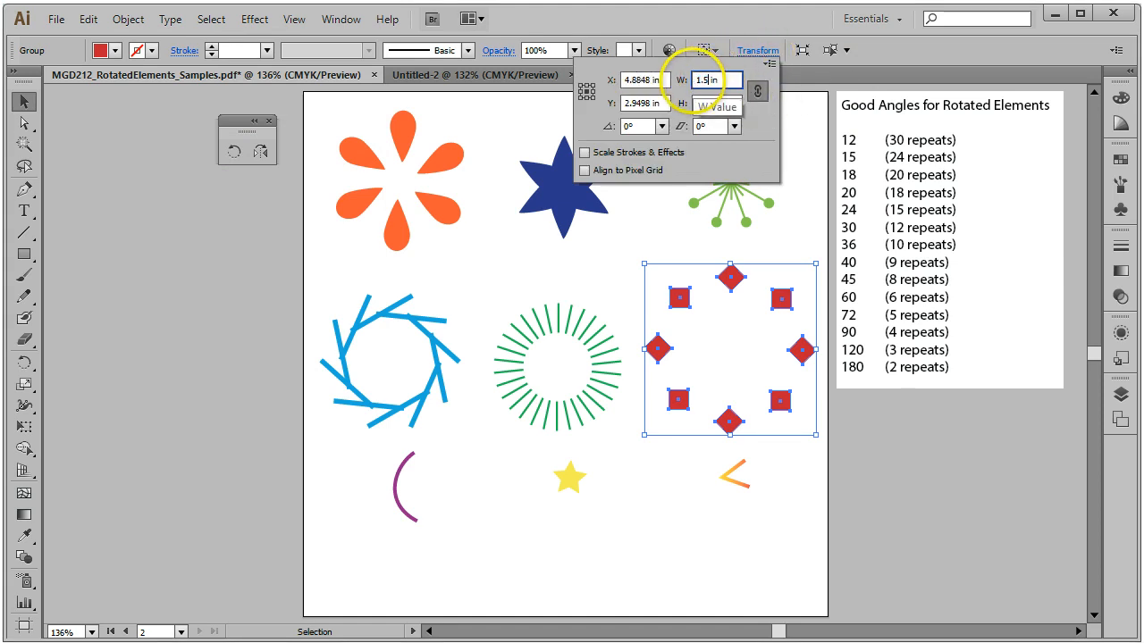
left_click(638, 125)
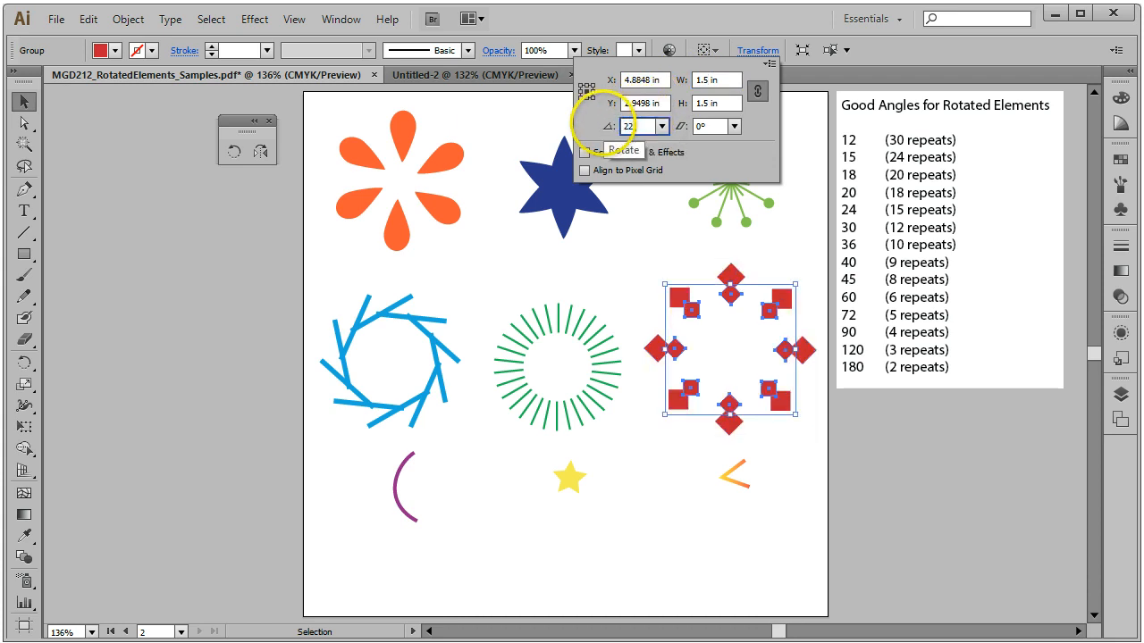
left_click(708, 126)
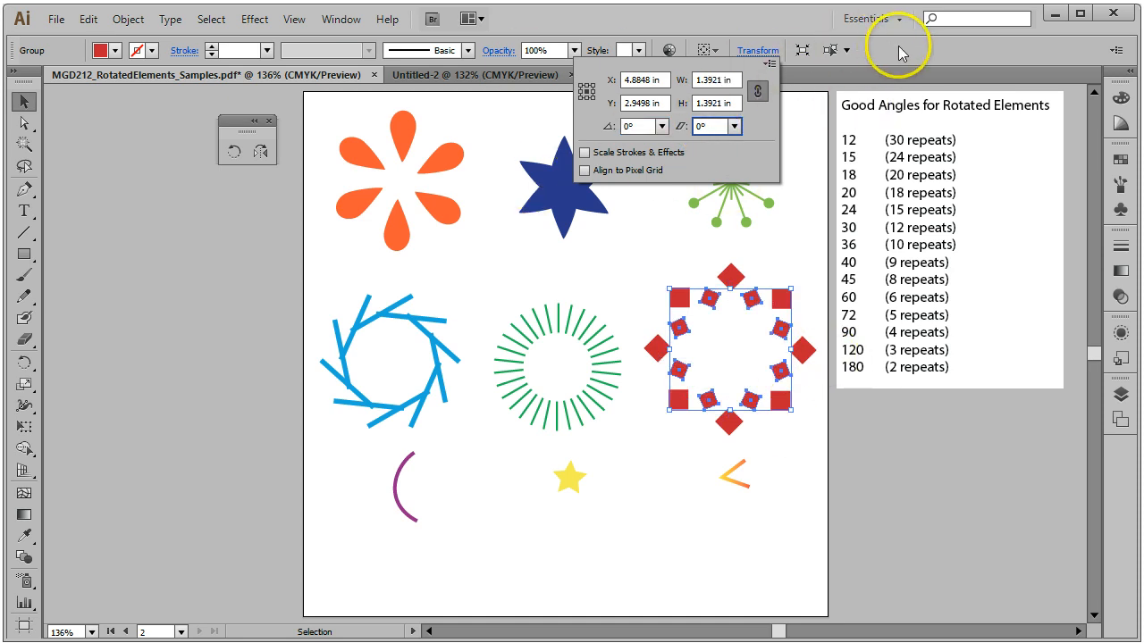
left_click(972, 47)
left_click(793, 260)
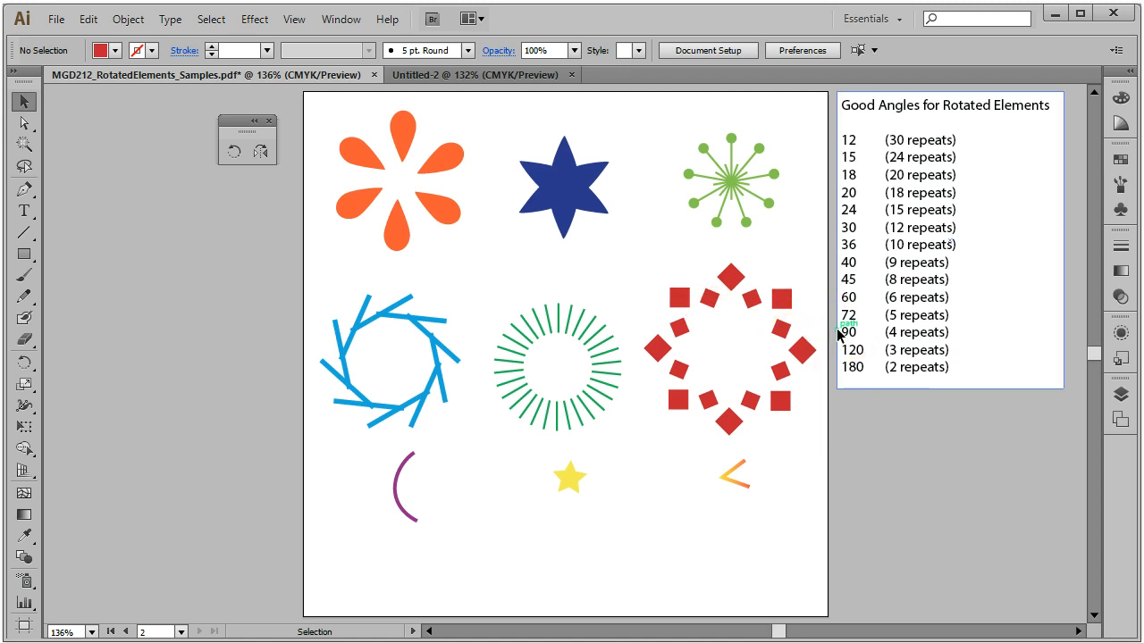
- Create a copy of the purple arc rotated 18° about its lower end anchor
left_click(408, 464)
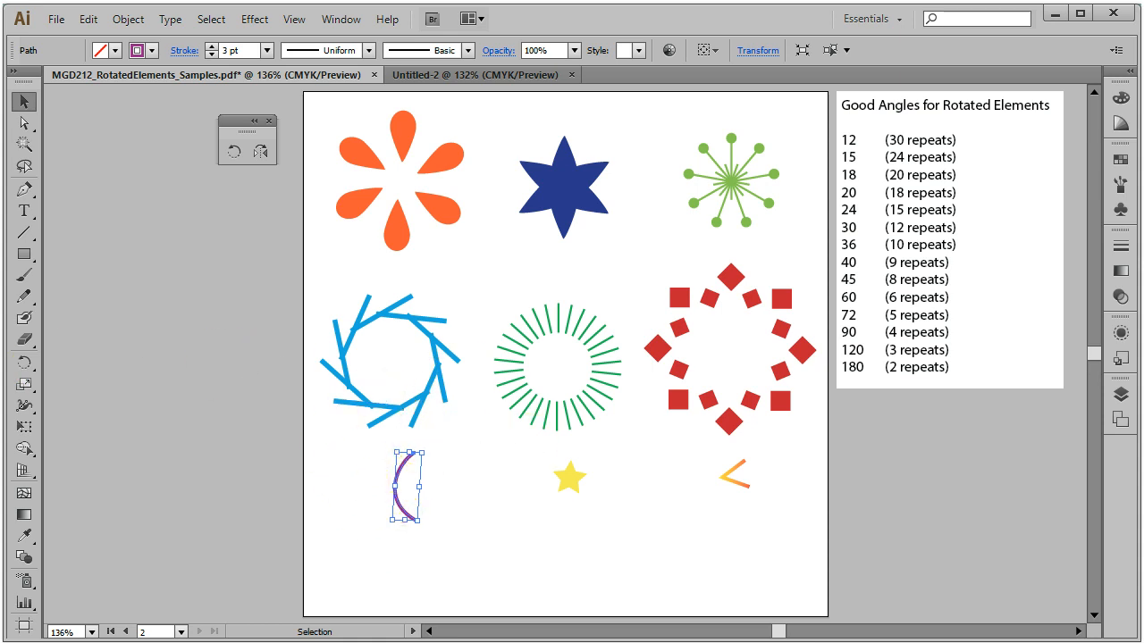
left_click(234, 152)
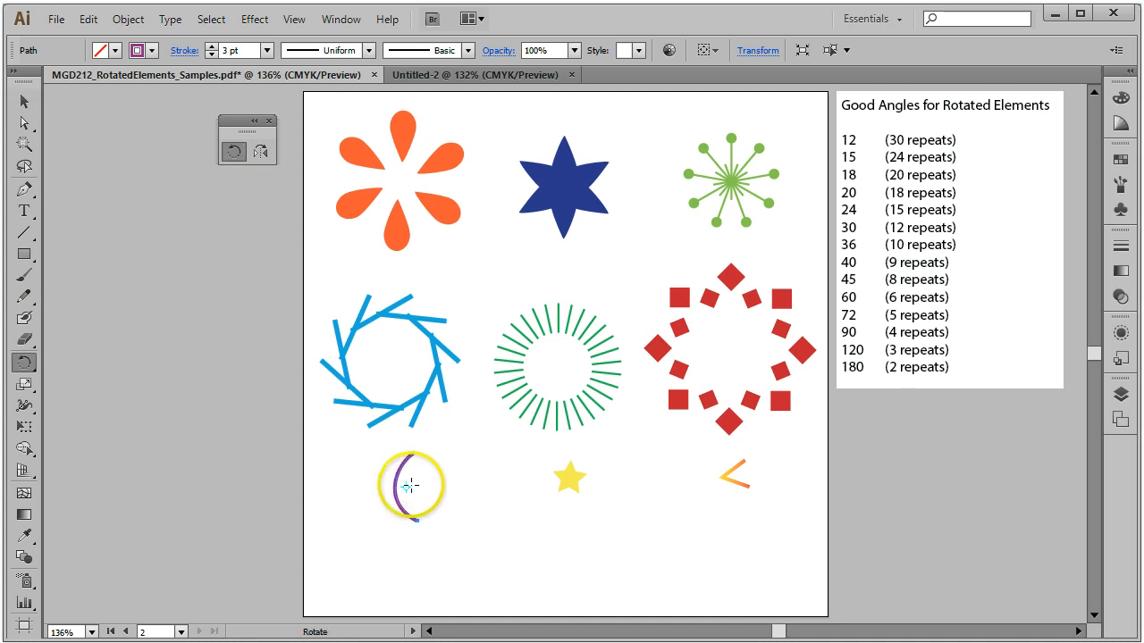
left_click(417, 521, "alt")
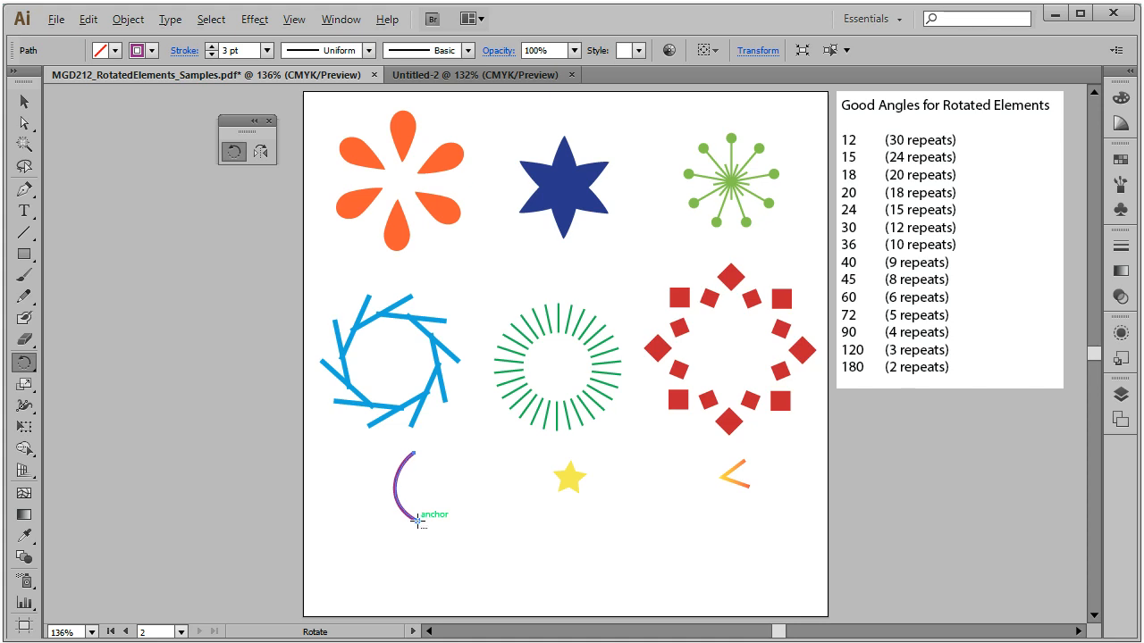
left_click(418, 521, "alt")
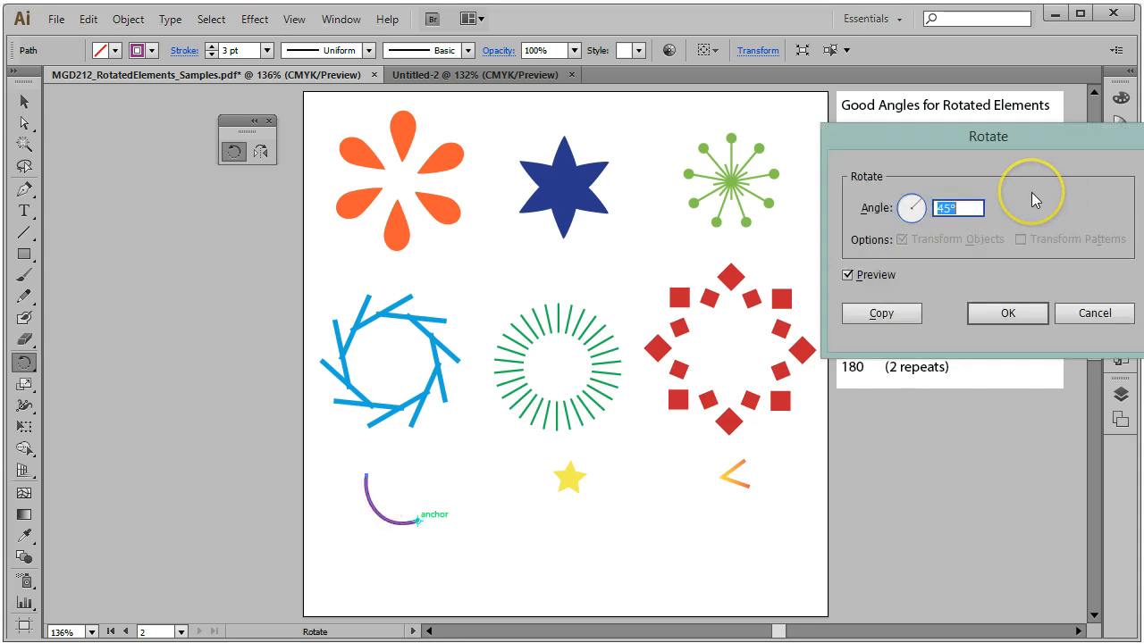
type("18")
left_click(880, 315)
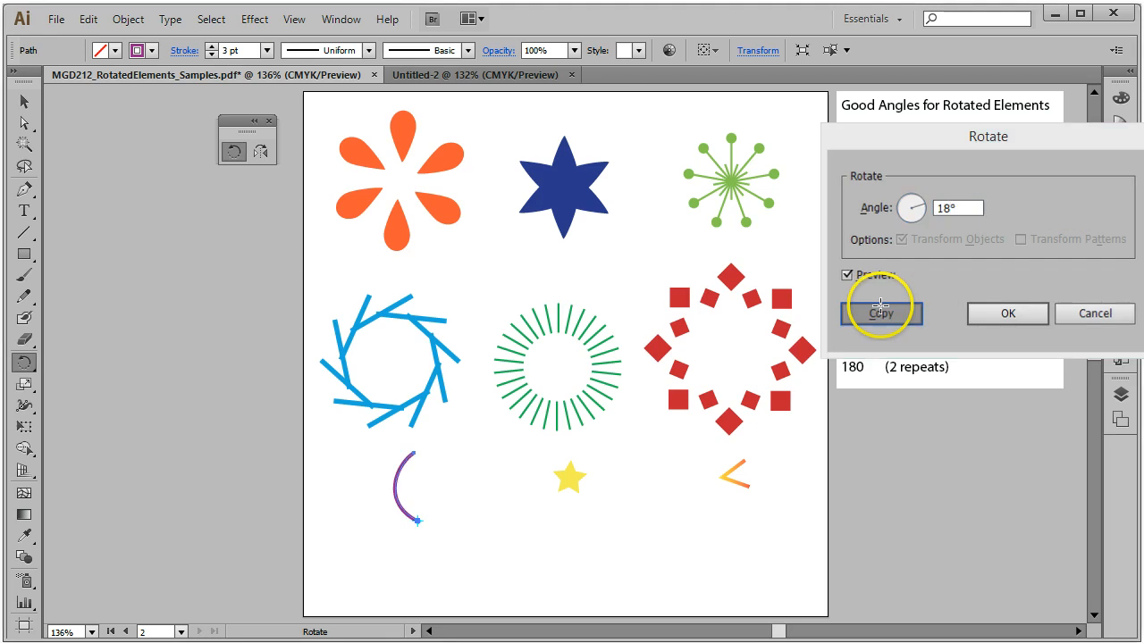
- Repeat the rotated arc copy with Transform Again until the 20-arc purple swirl is complete, and clear the selection
key("ctrl+d")
key("ctrl+d")
key("ctrl+d")
key("ctrl+d")
key("ctrl+d")
key("ctrl+d")
key("ctrl+d")
key("ctrl+d")
key("ctrl+d")
key("ctrl+d")
key("ctrl+d")
key("ctrl+d")
key("ctrl+d")
key("ctrl+d")
key("ctrl+d")
key("ctrl+d")
key("ctrl+d")
key("ctrl+d")
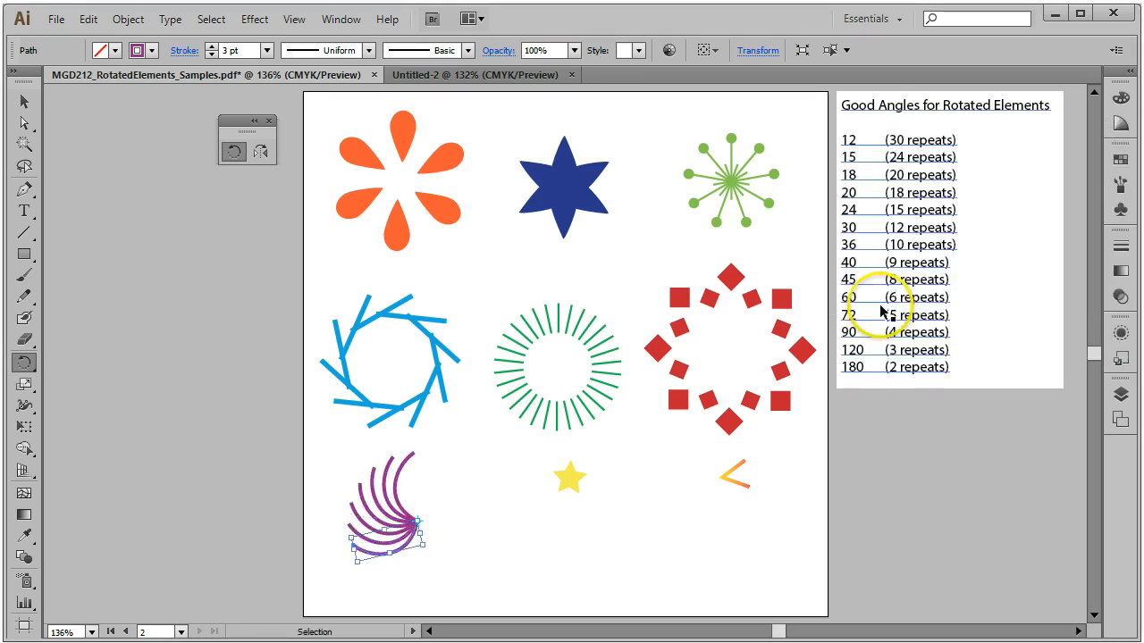
key("ctrl+d")
key("ctrl+d")
key("ctrl+d")
key("ctrl+d")
key("ctrl+d")
key("ctrl+d")
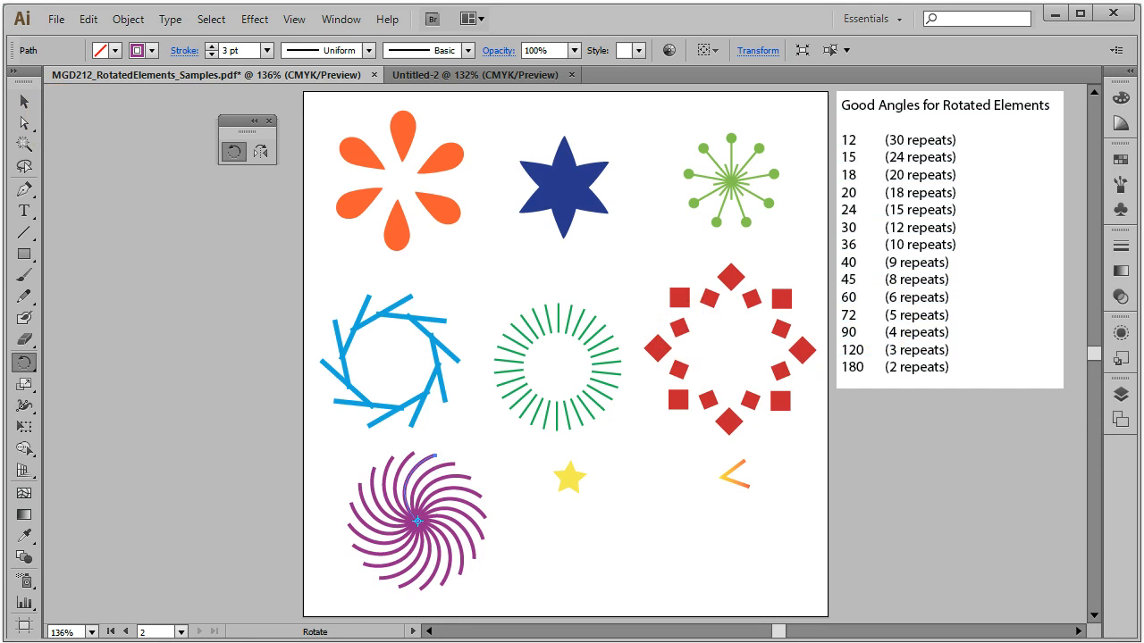
left_click(23, 101)
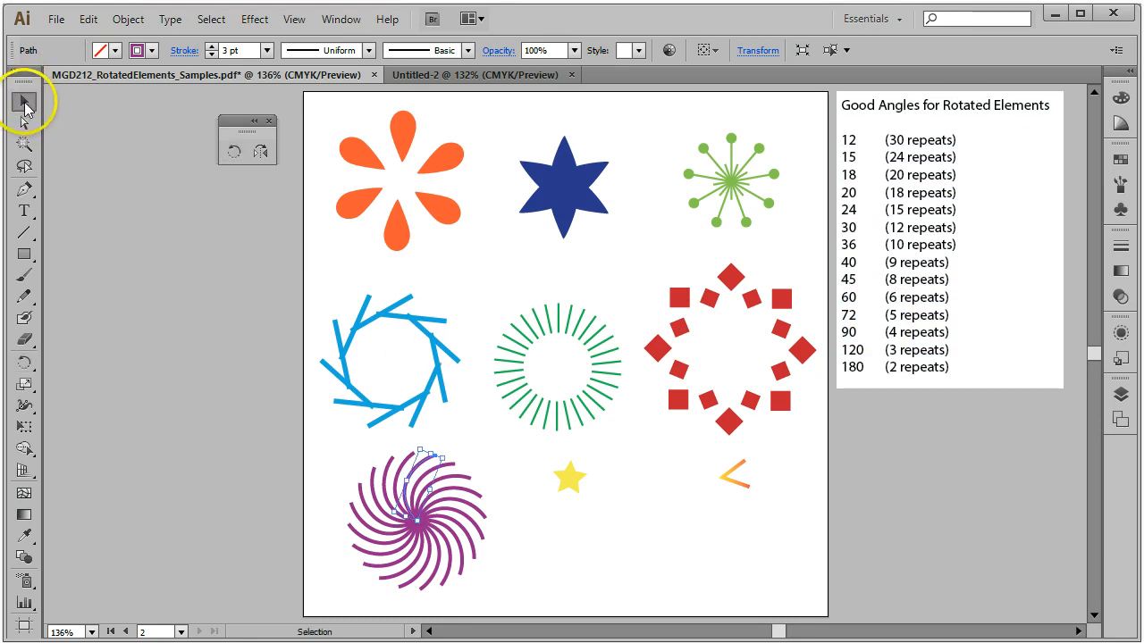
left_click(598, 531)
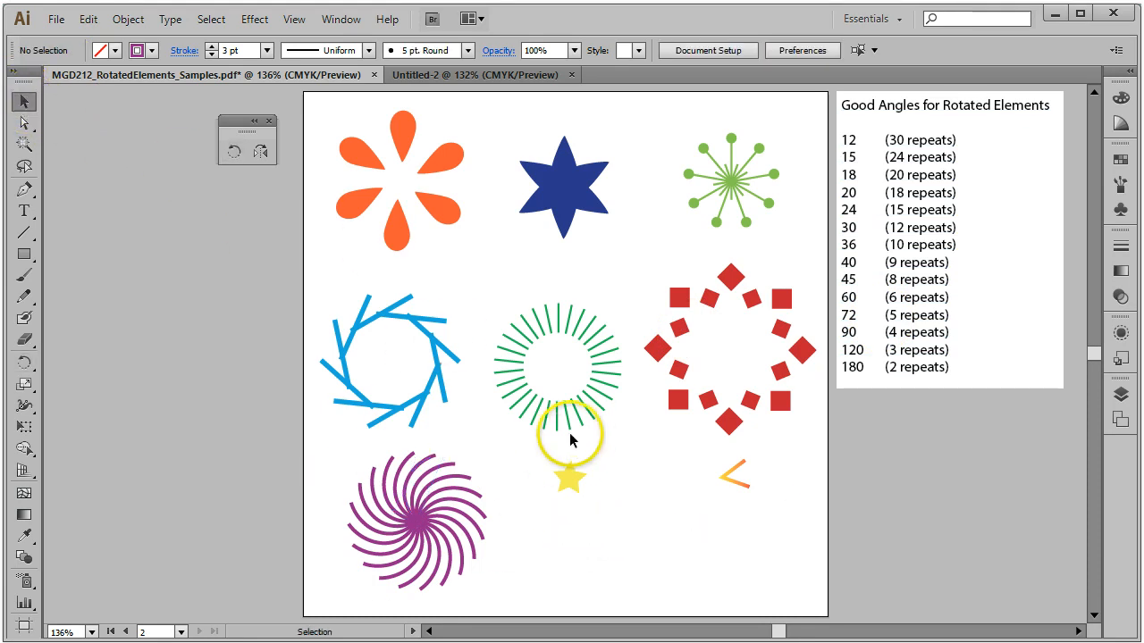
- Move the yellow star slightly right and create a copy of it rotated 72° about a pivot point below it
left_click(572, 477)
left_click_drag(606, 483, 608, 477)
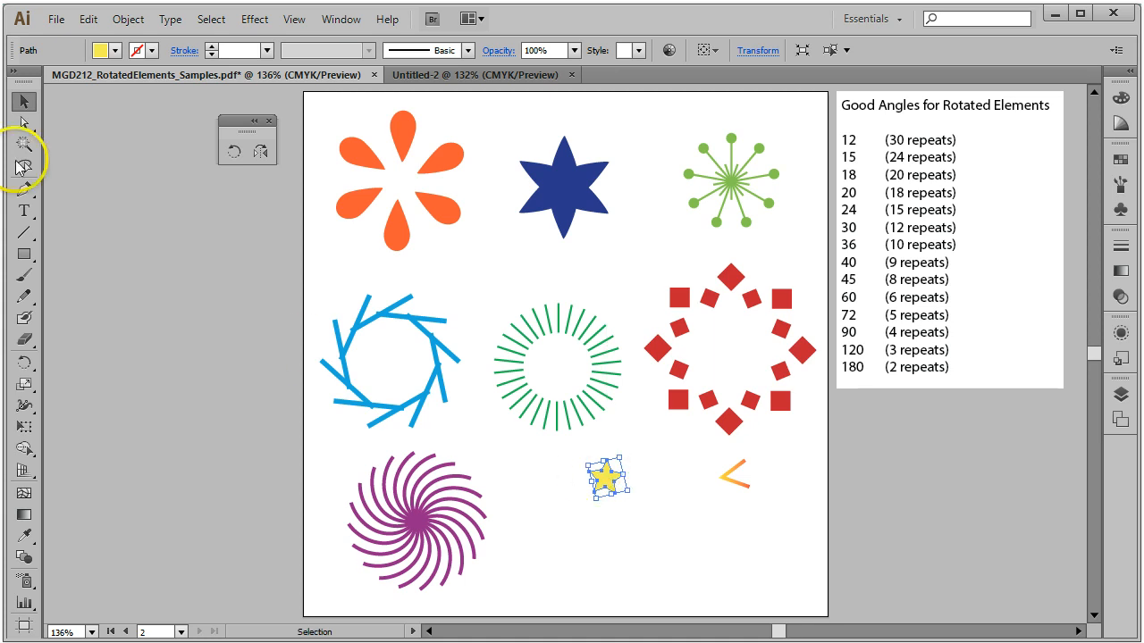
left_click(239, 159)
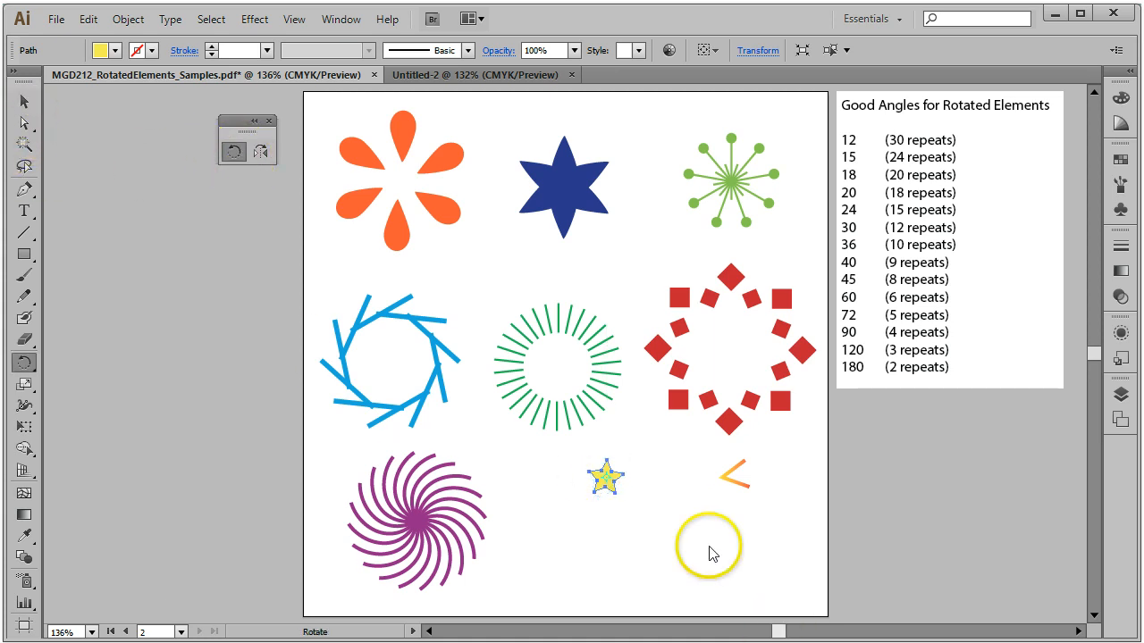
left_click(609, 533)
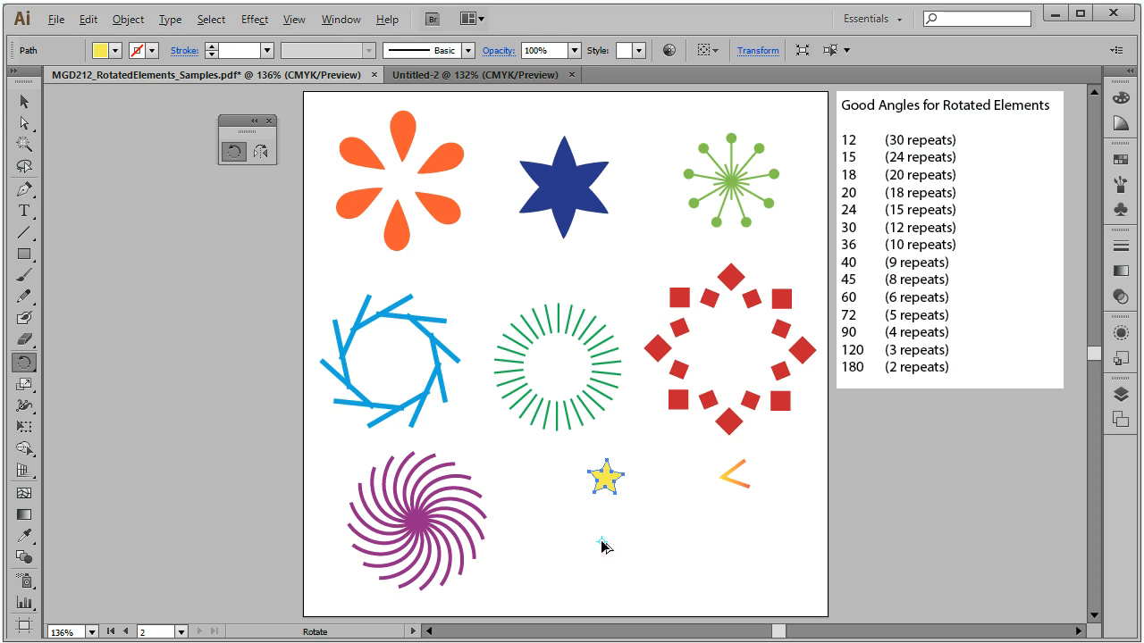
left_click(602, 542, "alt")
left_click(1021, 279)
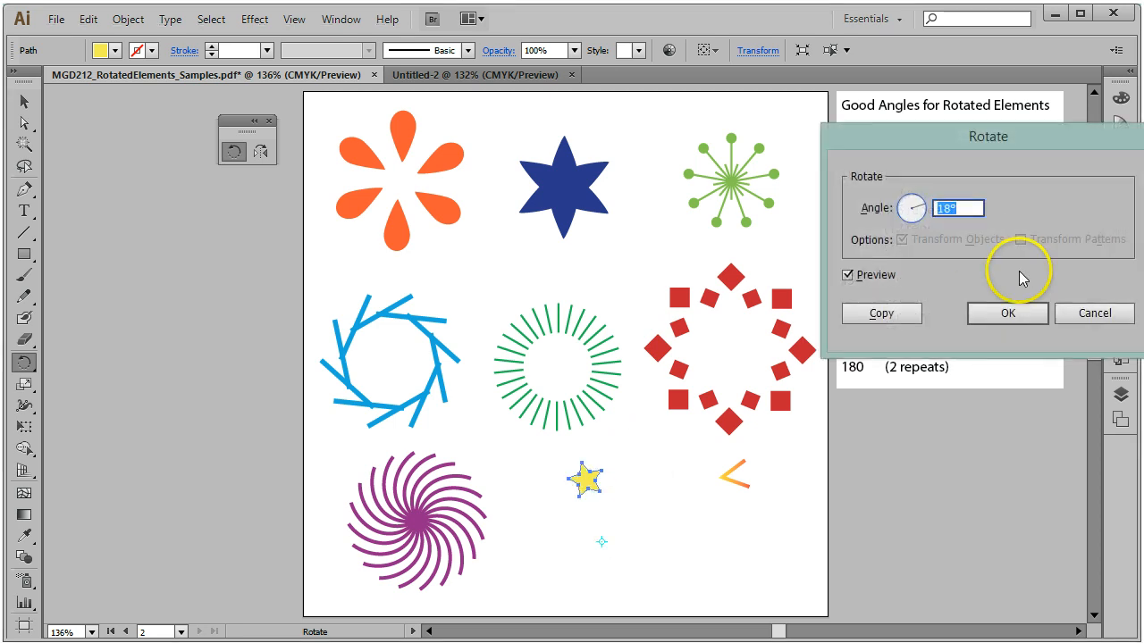
type("72")
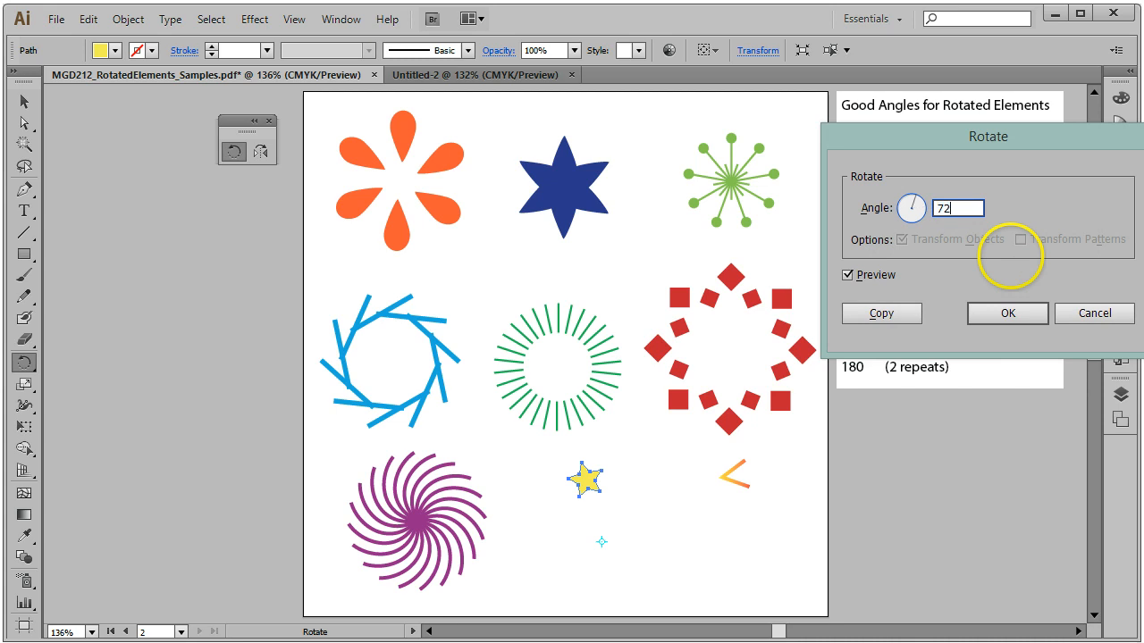
left_click(882, 314)
- Repeat the rotated star copy three more times with Transform Again to complete a five-star ring
key("ctrl+d")
key("ctrl+d")
key("ctrl+d")
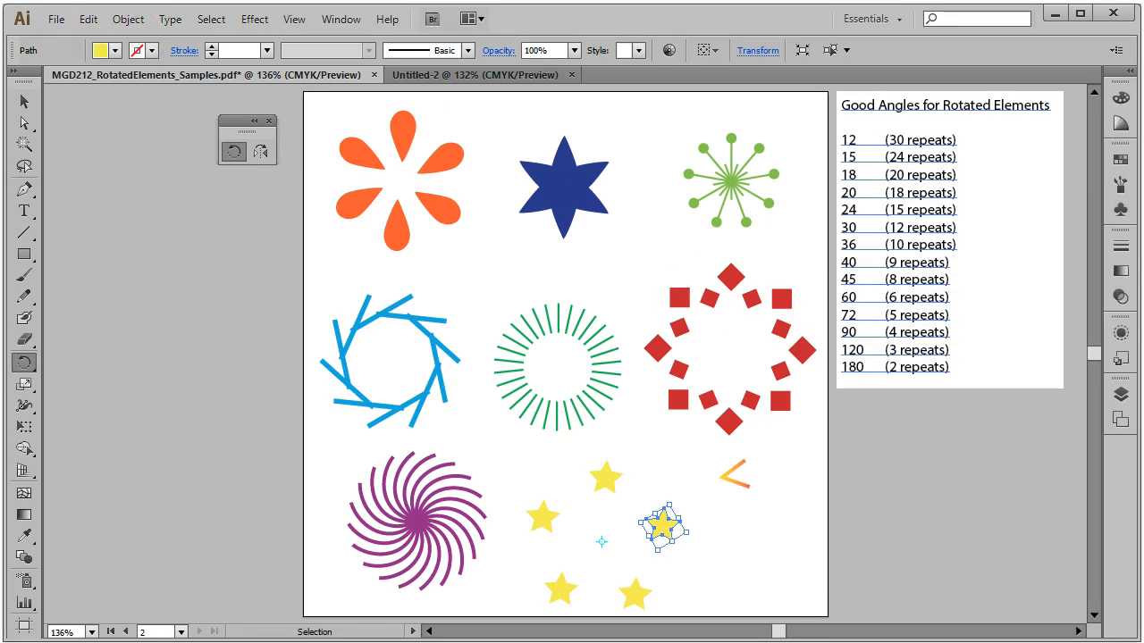
- Select all five yellow stars, group them, and clear the selection
left_click(24, 101)
left_click_drag(531, 472, 664, 596)
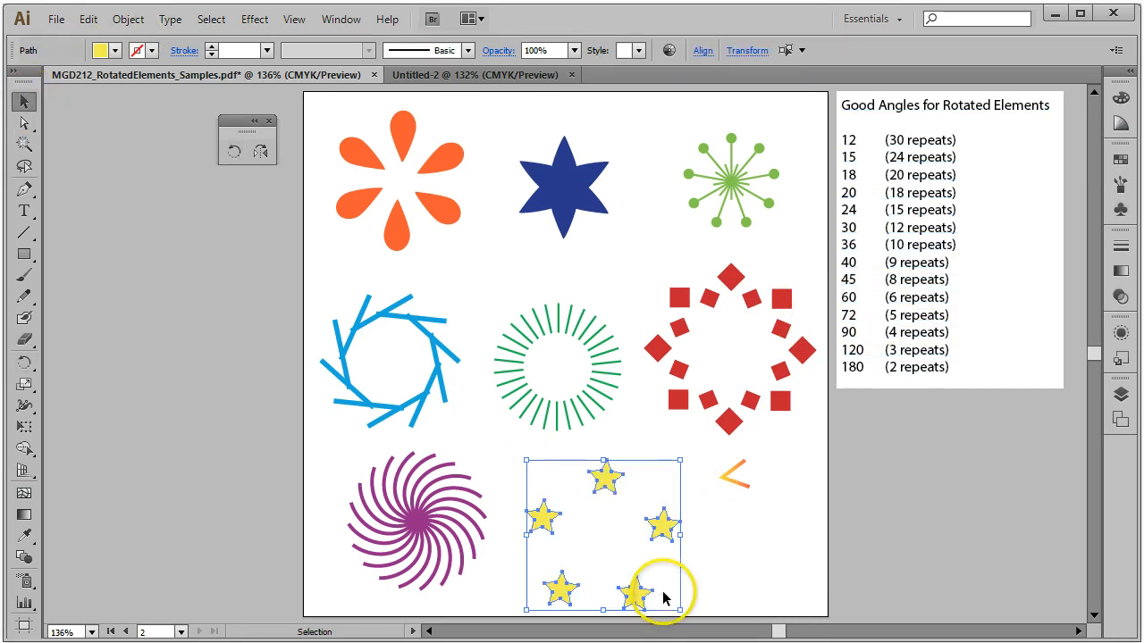
left_click(758, 526)
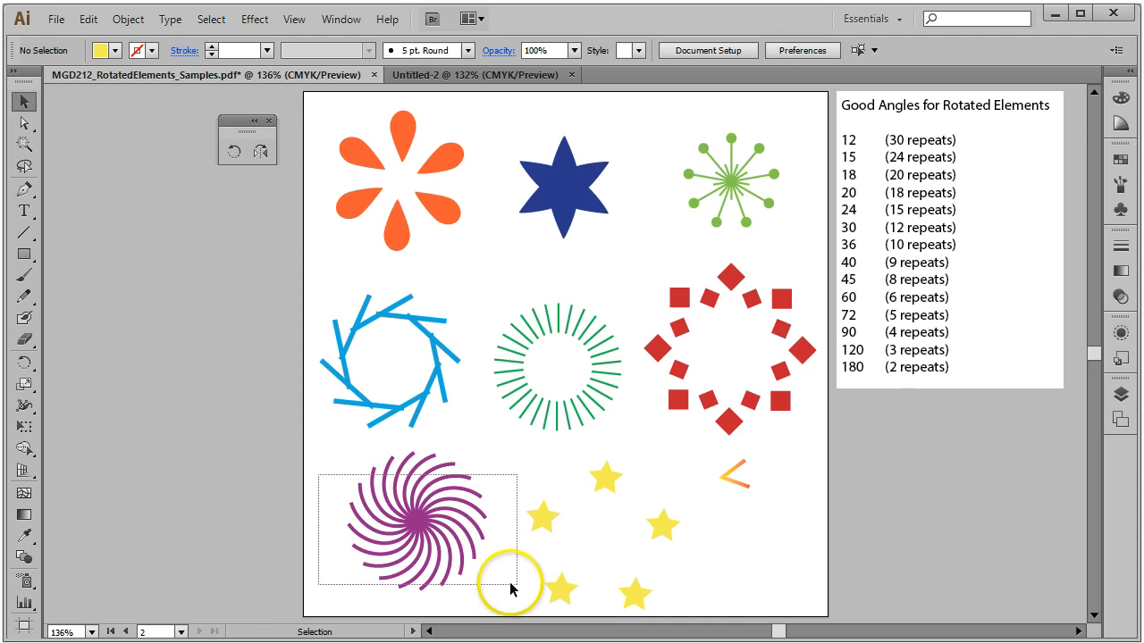
- Space out the designs by shifting the purple swirl and star group left and the red rings slightly up, making room around the orange chevron
left_click_drag(509, 582, 506, 580)
left_click_drag(448, 533, 413, 545)
left_click_drag(529, 462, 662, 606)
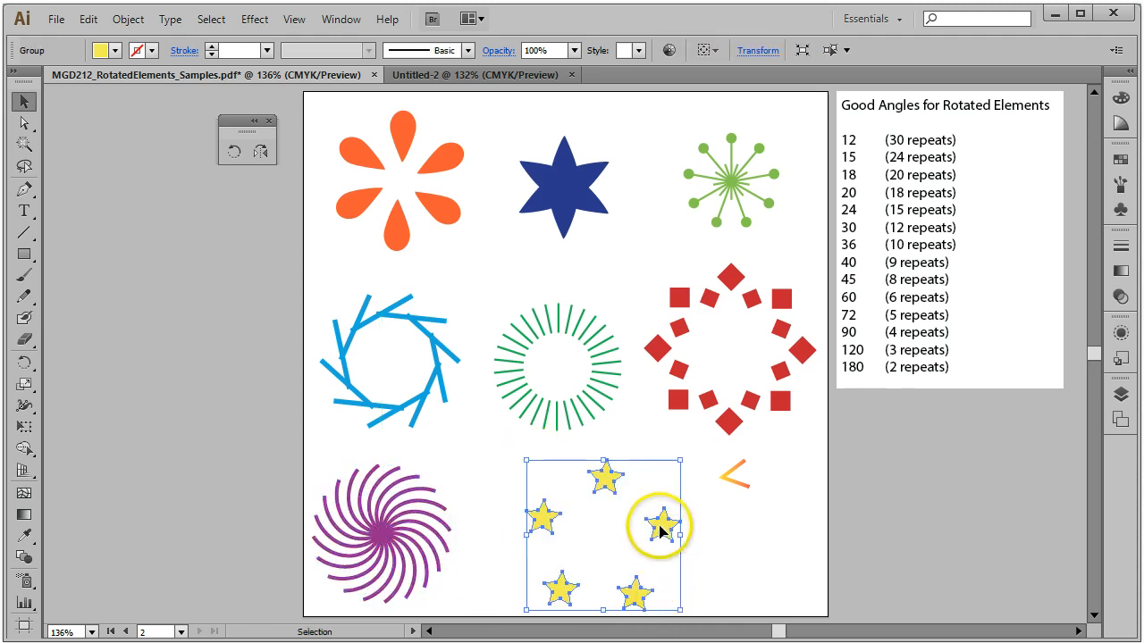
left_click_drag(662, 529, 606, 529)
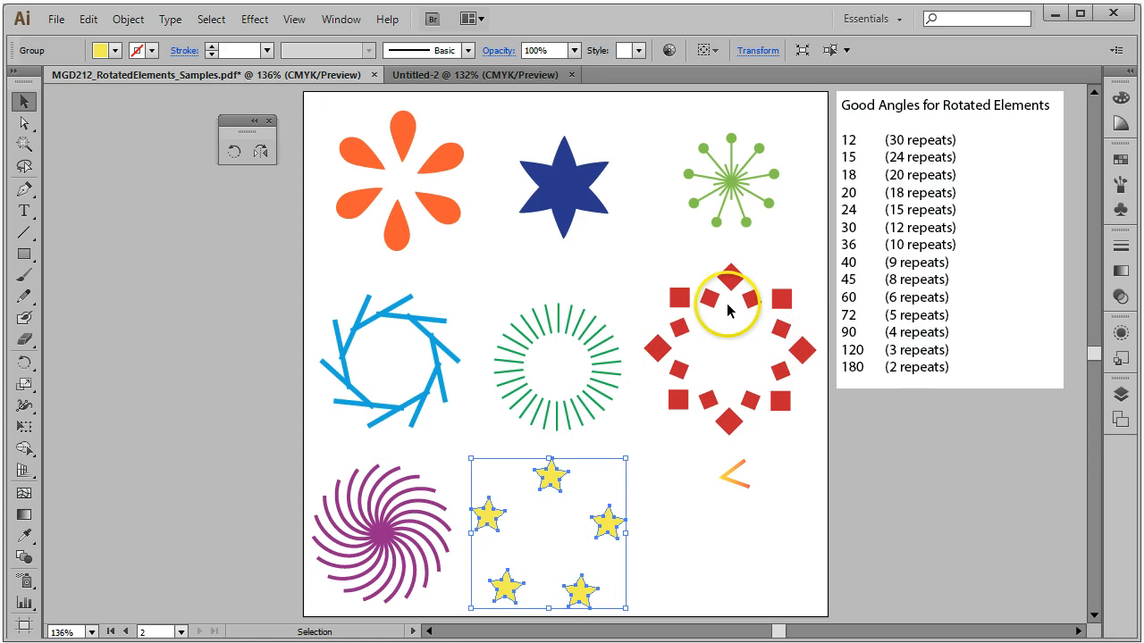
left_click_drag(666, 266, 792, 391)
left_click(778, 520)
- Create a copy of the orange chevron rotated 15° about a pivot point below it
left_click(740, 474)
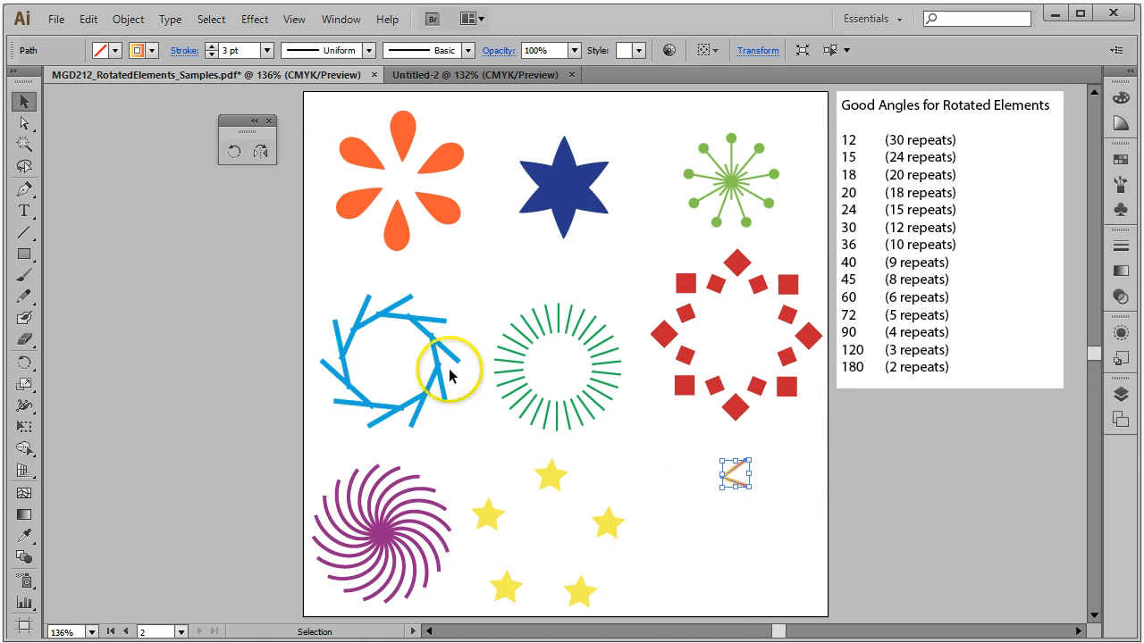
left_click(235, 152)
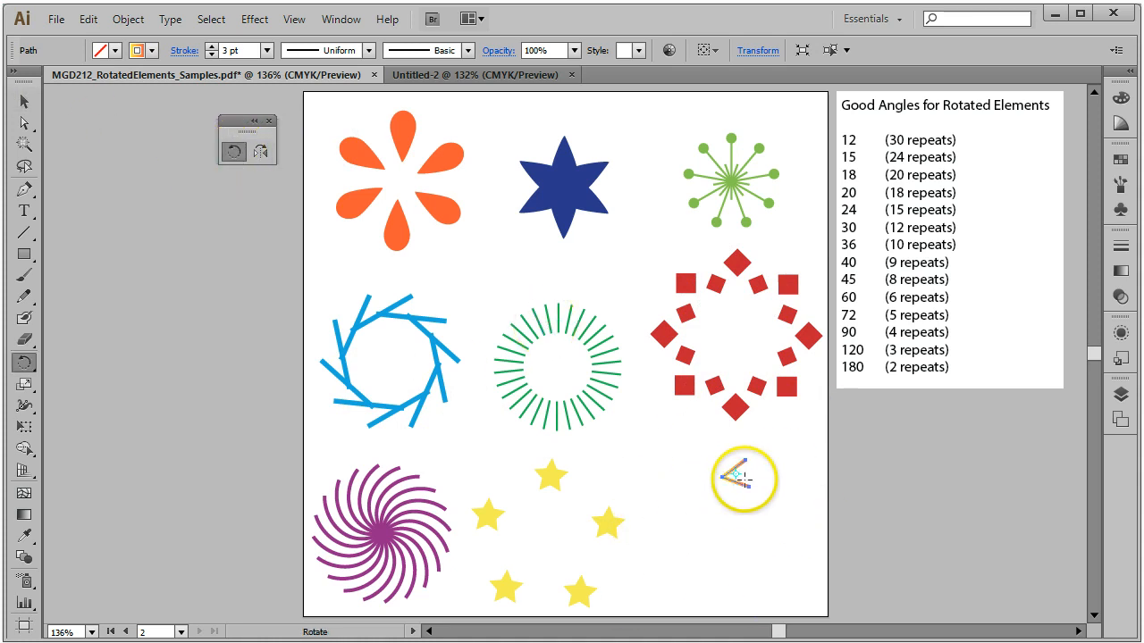
left_click(737, 541, "alt")
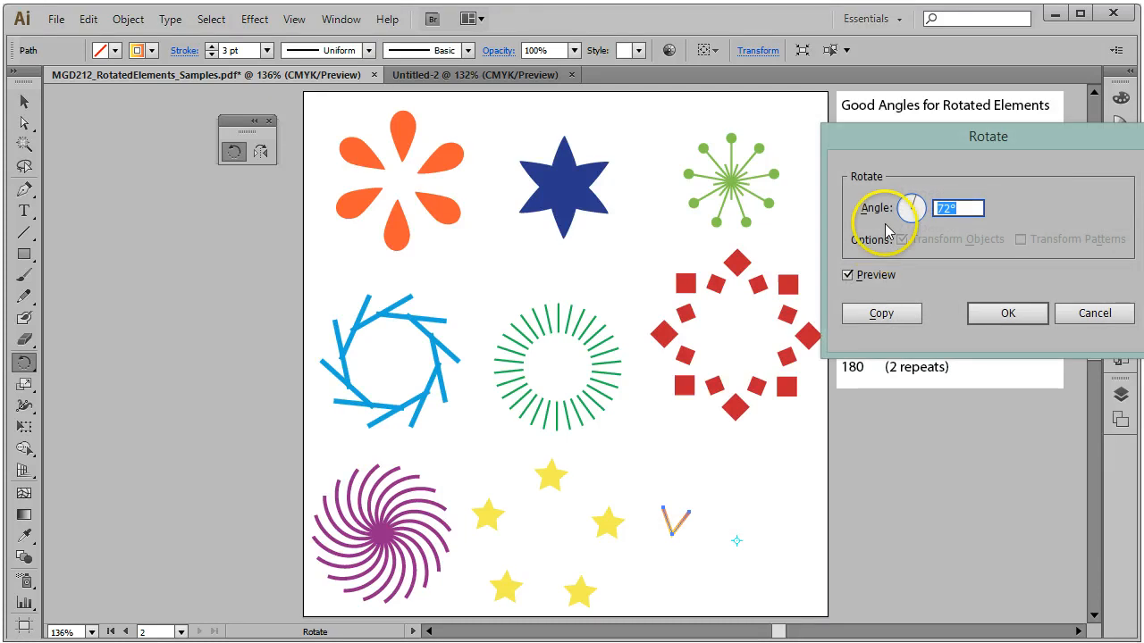
type("1")
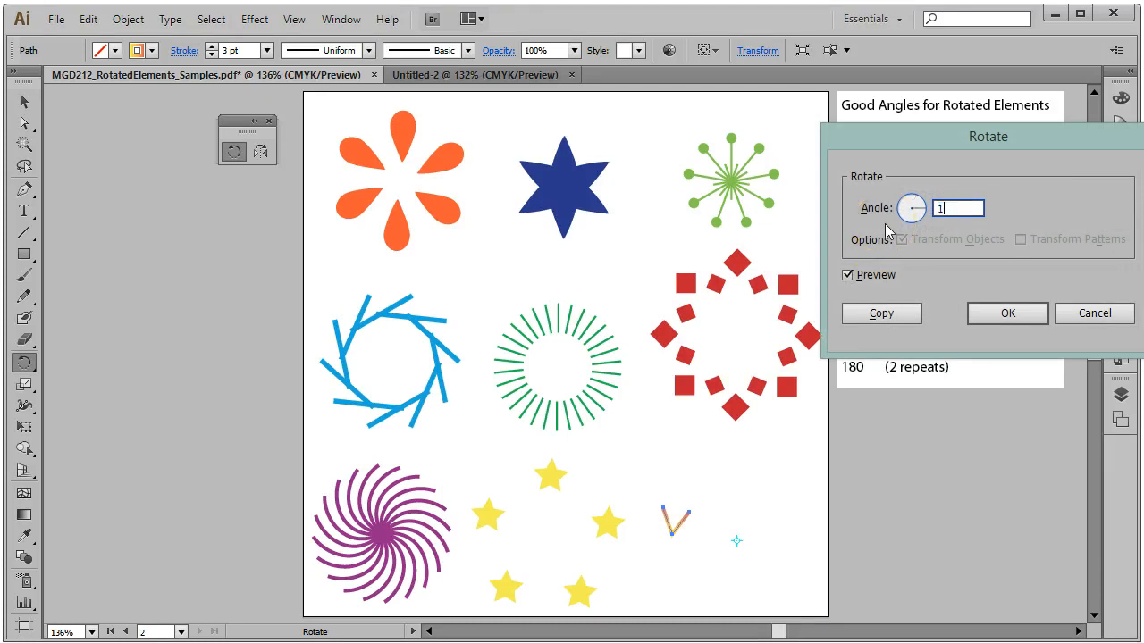
type("5")
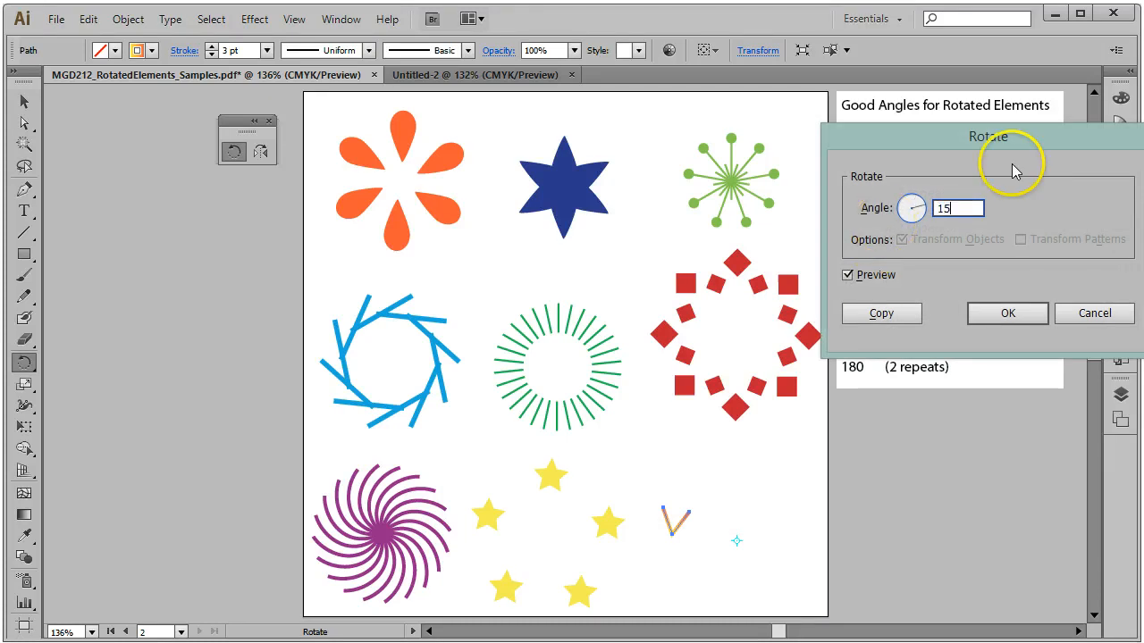
left_click(881, 313)
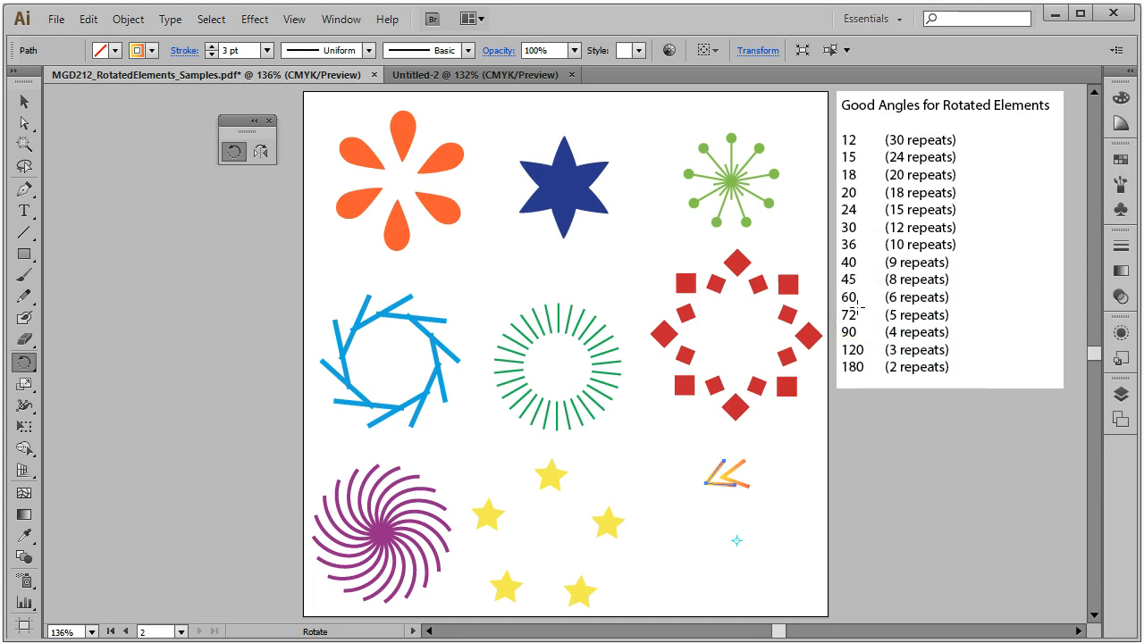
- Repeat the rotated chevron copy with Transform Again until the full 24-piece ring is closed, and clear the selection
key("ctrl")
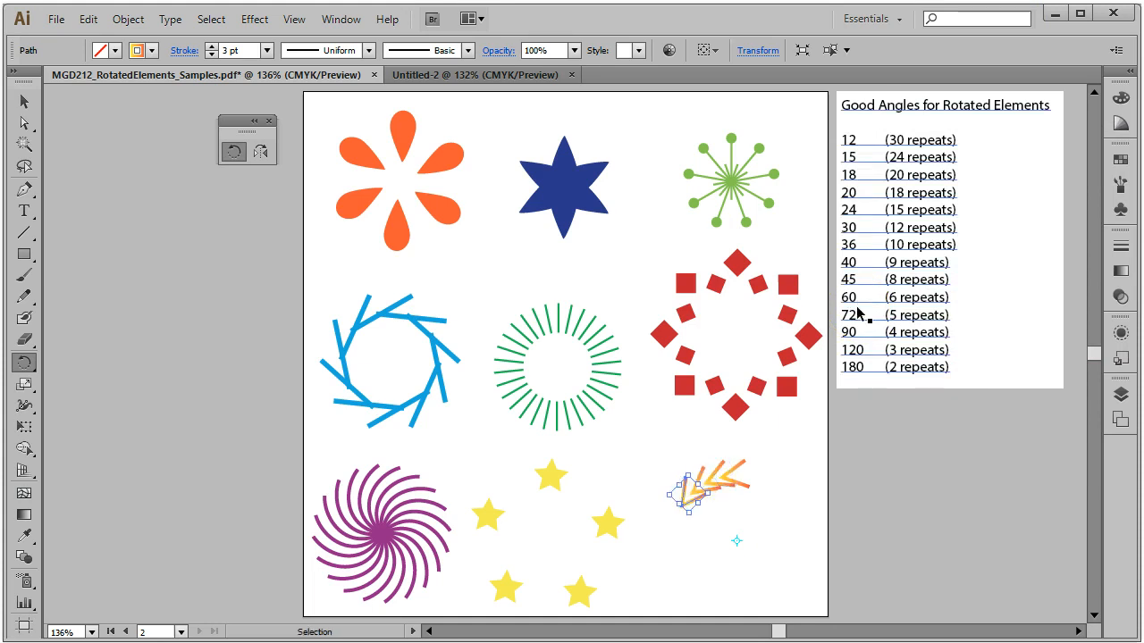
key("ctrl+d")
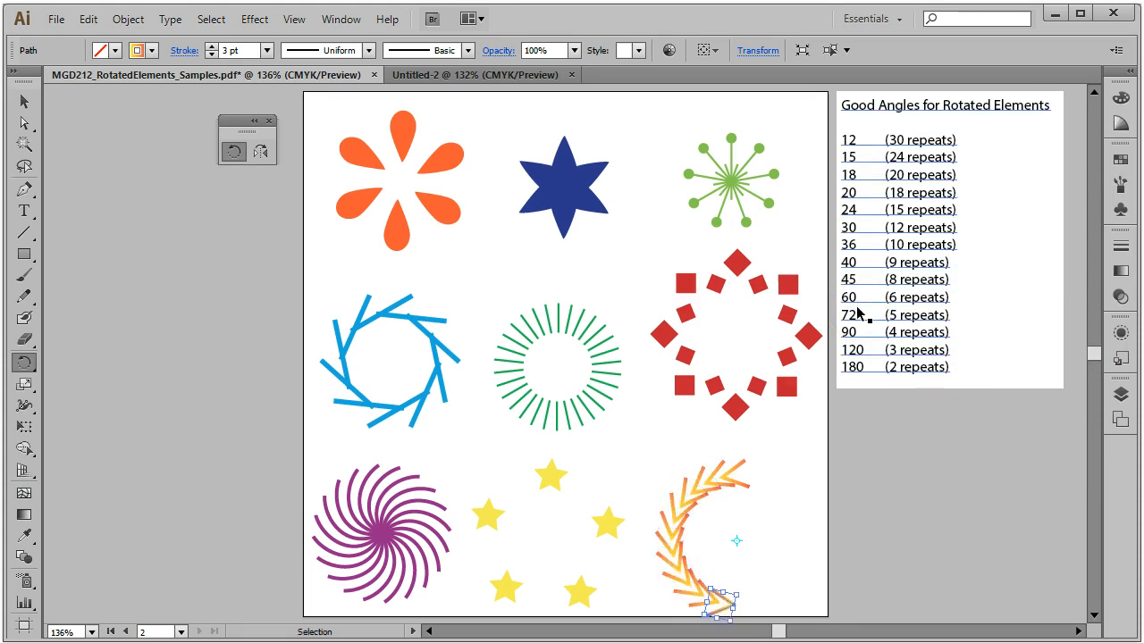
key("ctrl+d")
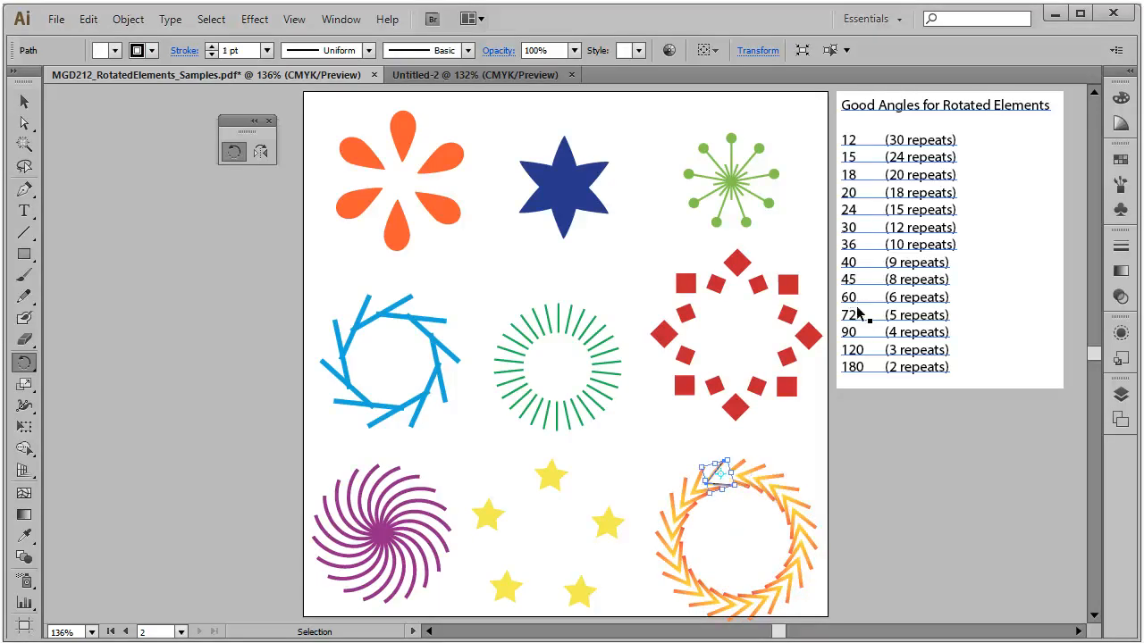
key("ctrl+d")
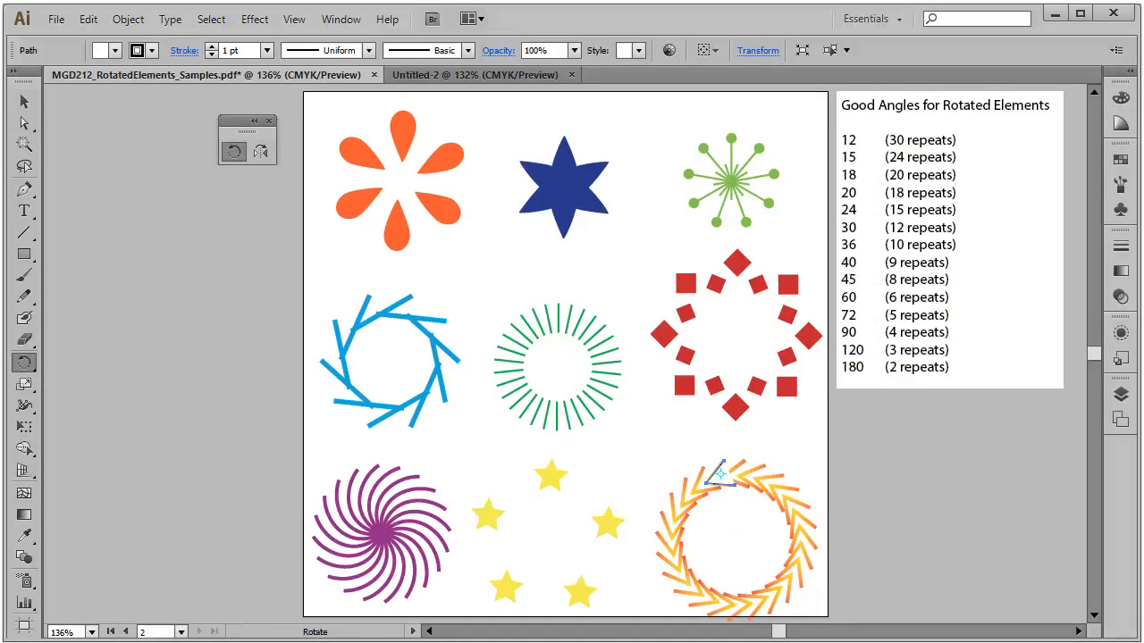
left_click(24, 101)
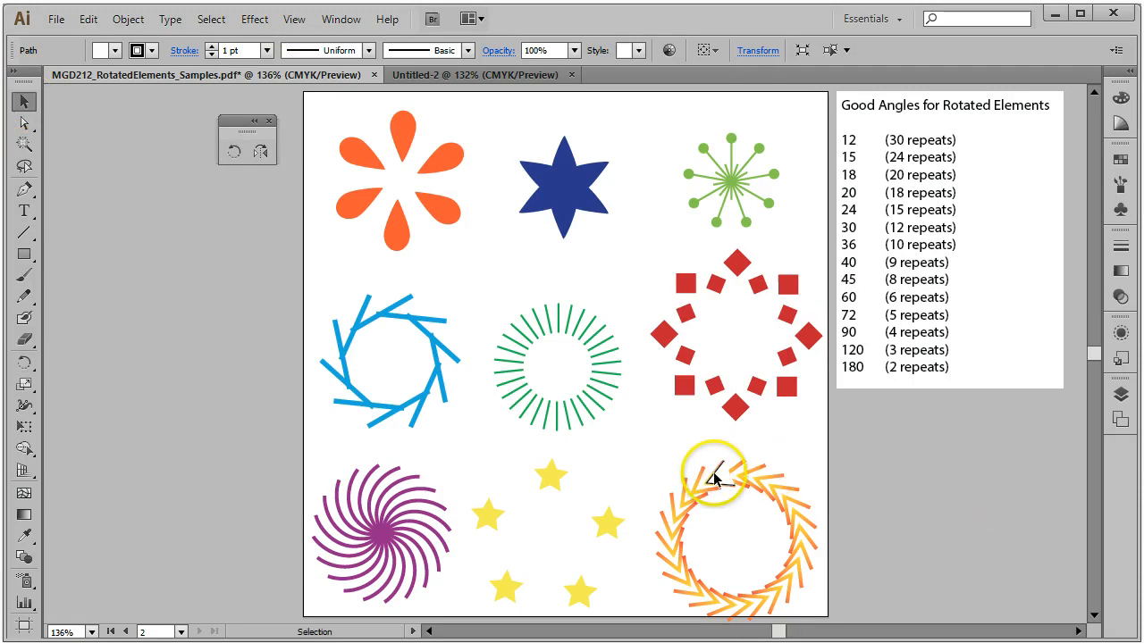
left_click(932, 454)
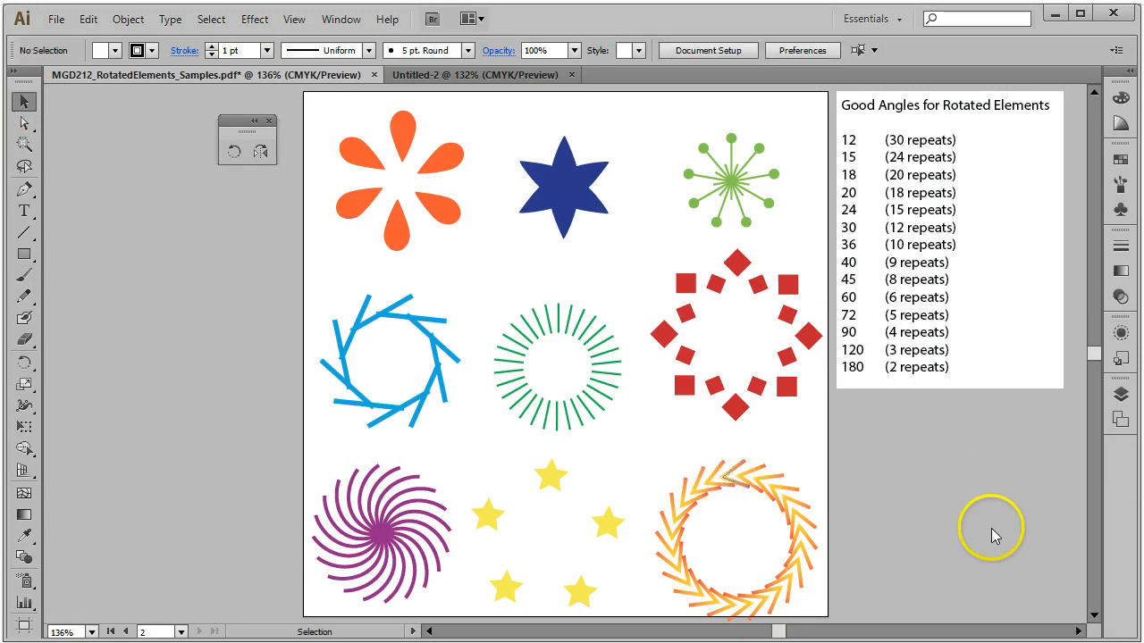
- Select all pieces of the chevron ring and move them up slightly so the ring fits on the artboard
left_click_drag(658, 455, 814, 605)
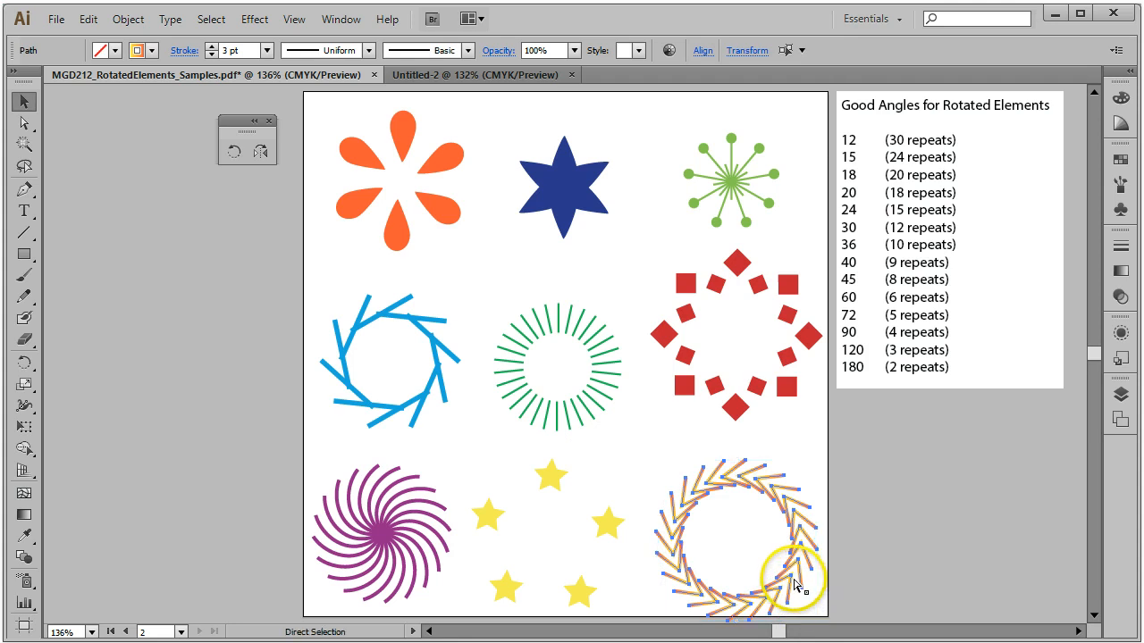
left_click_drag(790, 512, 791, 498)
left_click(906, 497)
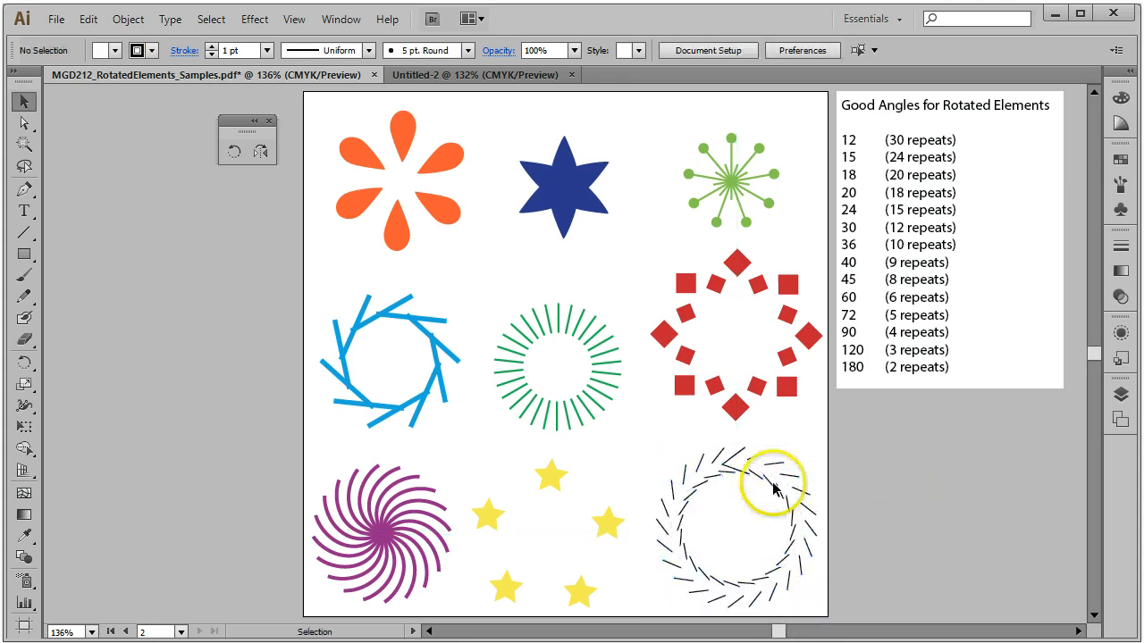
- Reselect all the pieces of the chevron ring
left_click_drag(724, 534, 830, 605)
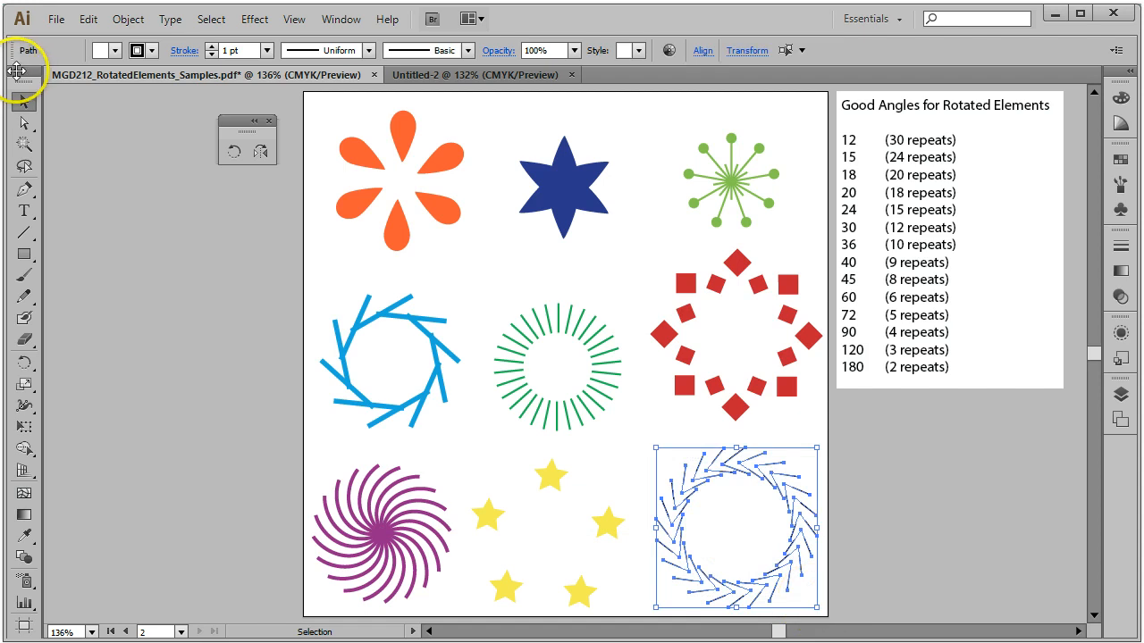